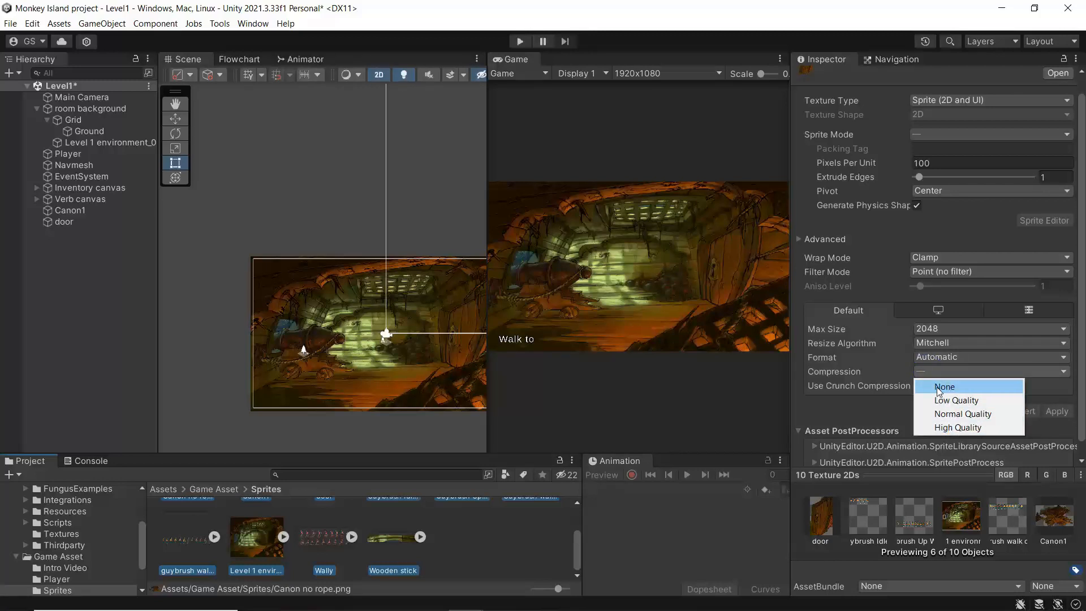
# Set the ten selected sprite textures to no compression, keep the filter mode at Point (no filter), and apply the import settings.
pyautogui.click(940, 389)
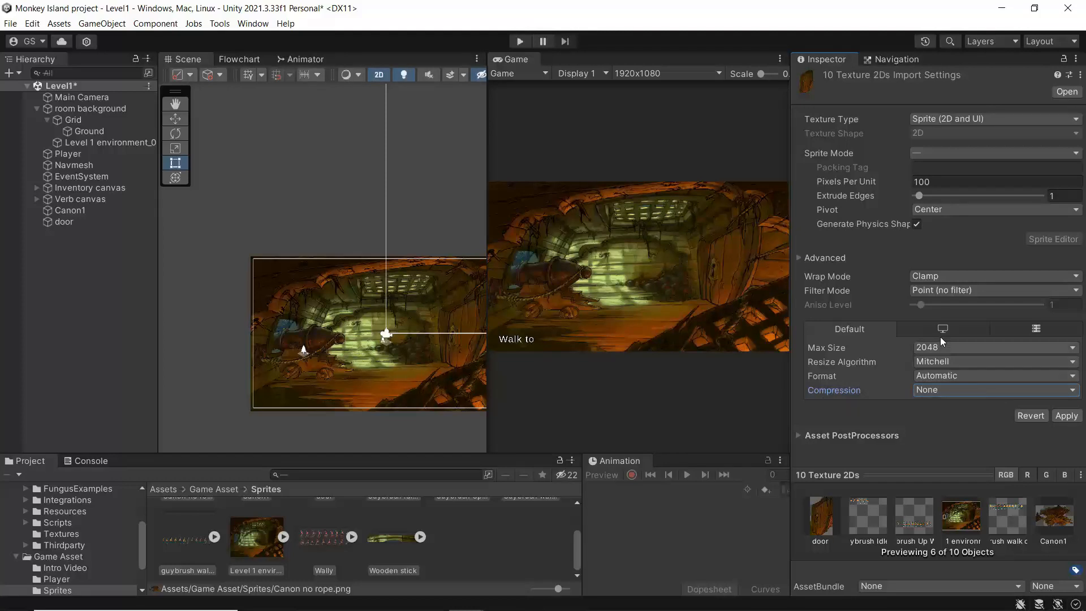
pyautogui.click(925, 291)
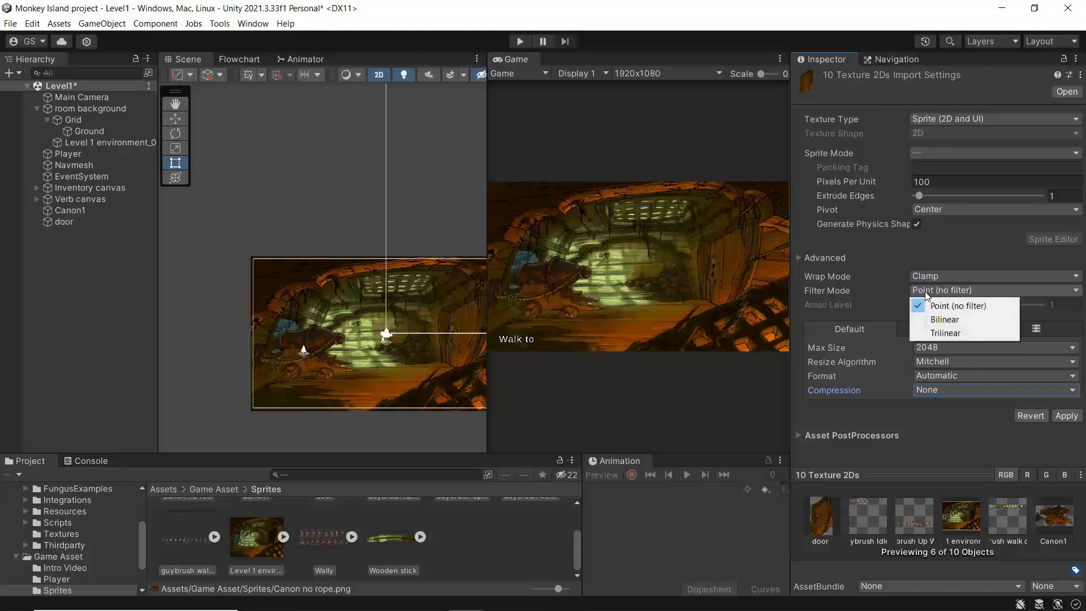
pyautogui.click(936, 303)
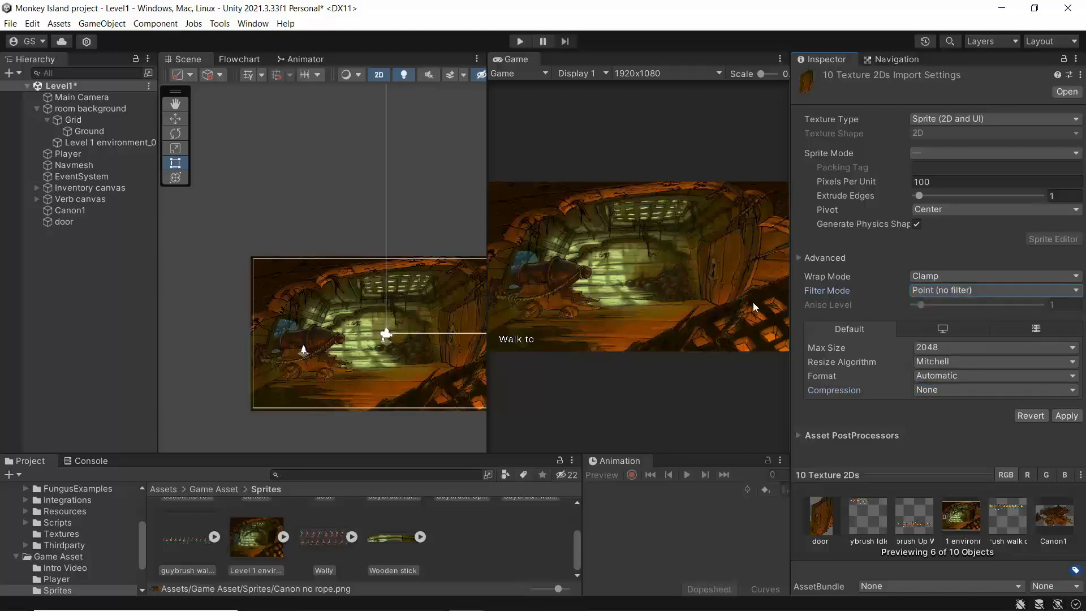
pyautogui.click(945, 276)
pyautogui.click(898, 258)
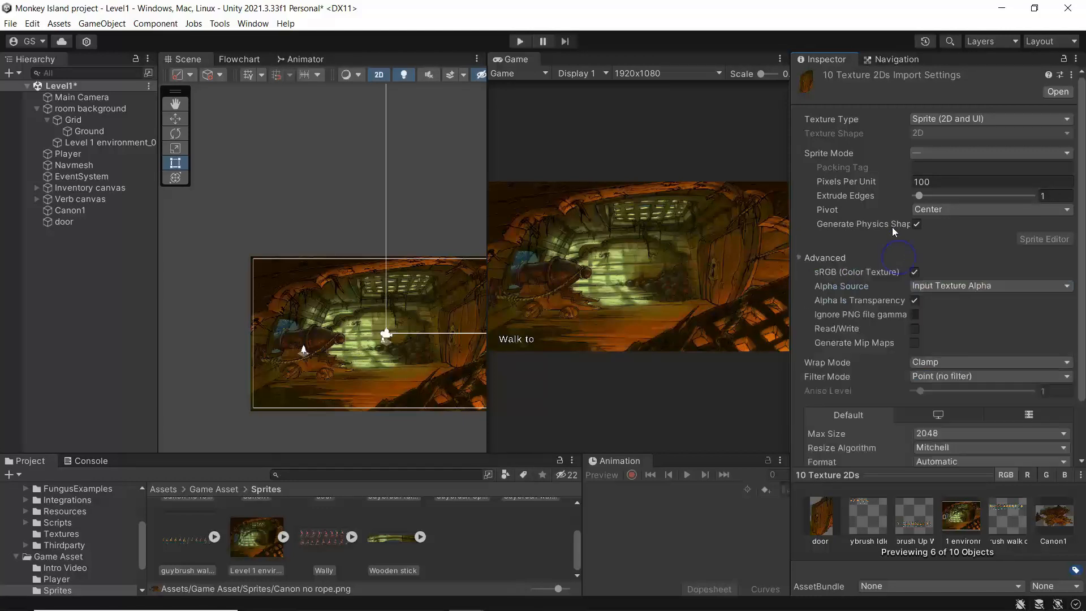
pyautogui.click(920, 285)
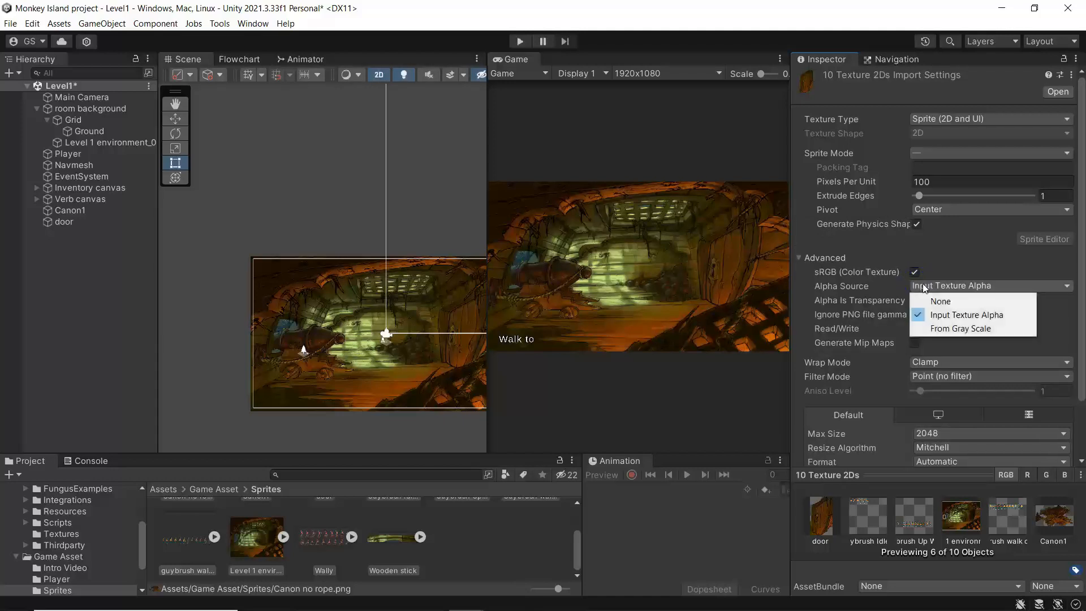
pyautogui.click(906, 255)
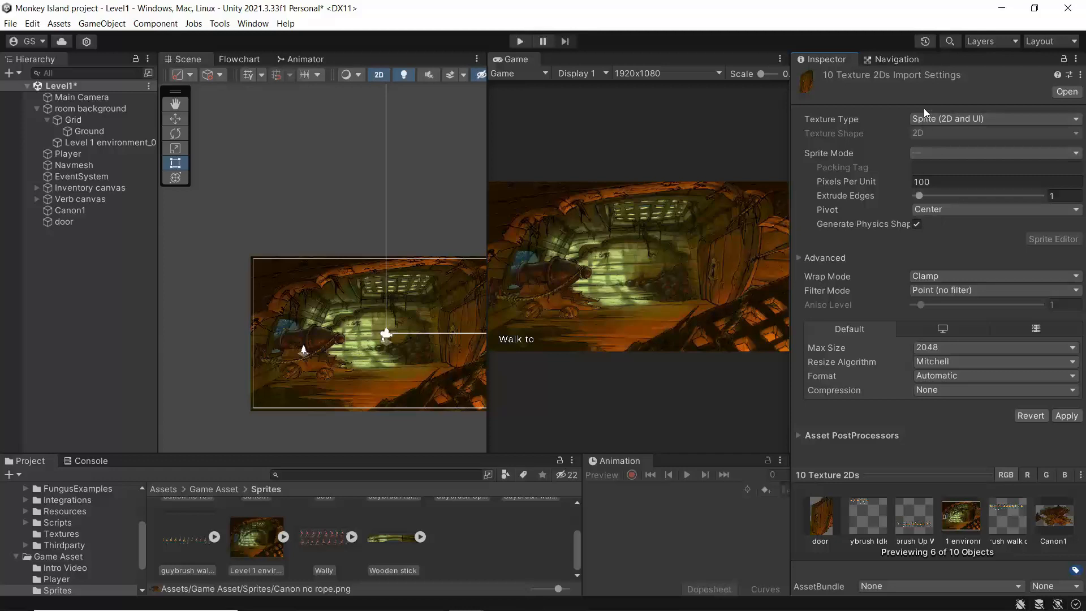
pyautogui.click(1067, 416)
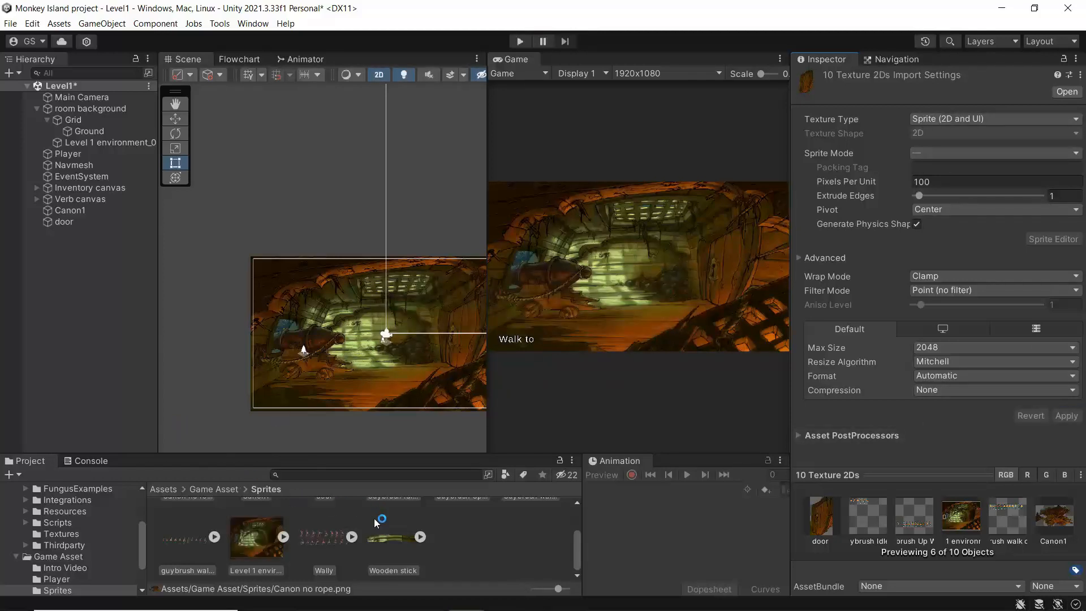
# Set the Guybrush Idles texture's sprite mode to Multiple and apply the import settings.
pyautogui.scroll(2, 388, 529)
pyautogui.click(389, 533)
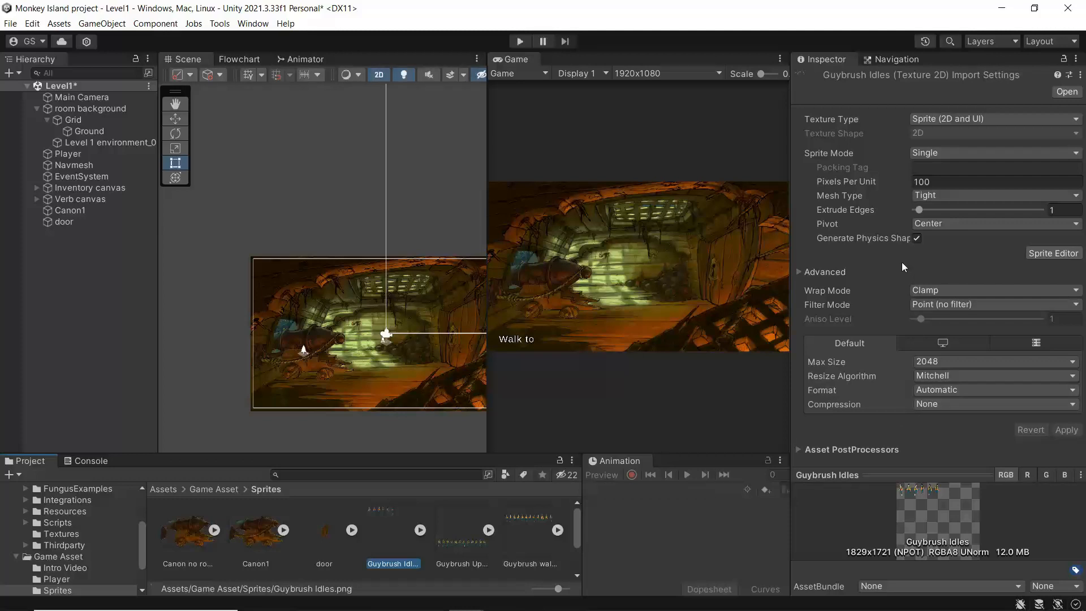
pyautogui.click(952, 151)
pyautogui.click(945, 177)
pyautogui.click(1067, 415)
# Slice the Guybrush Idles sheet in the Sprite Editor with the Automatic type and Center pivot, and apply the slicing.
pyautogui.click(1048, 239)
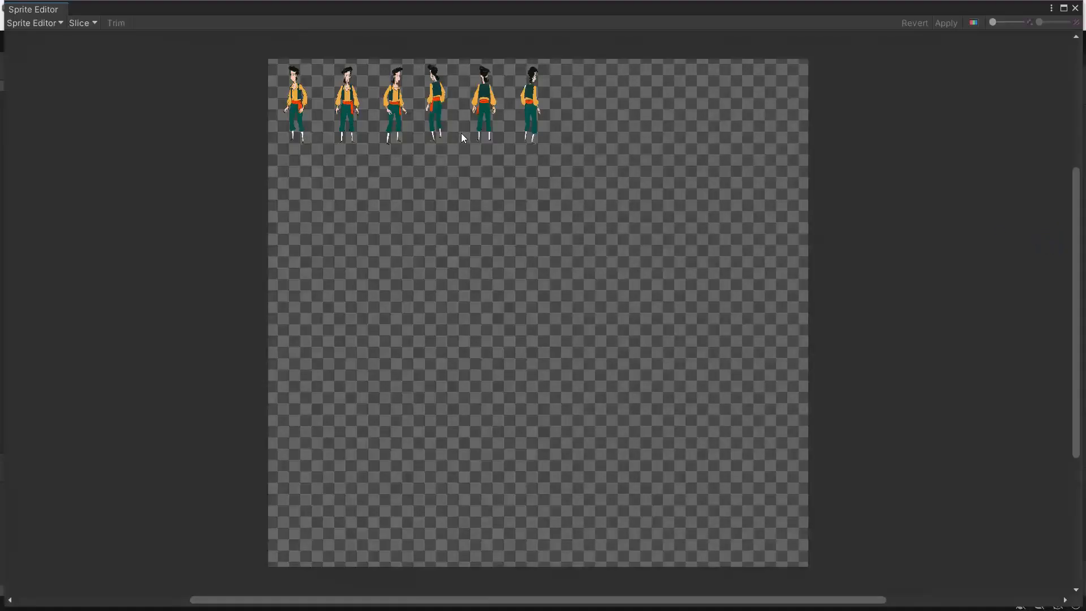
pyautogui.click(79, 22)
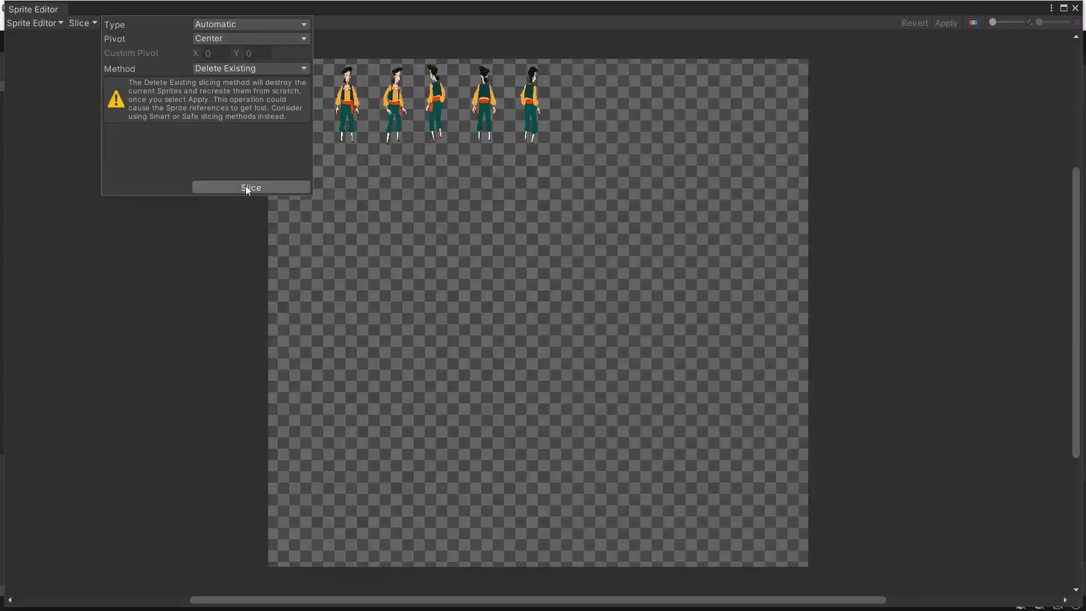
pyautogui.click(217, 24)
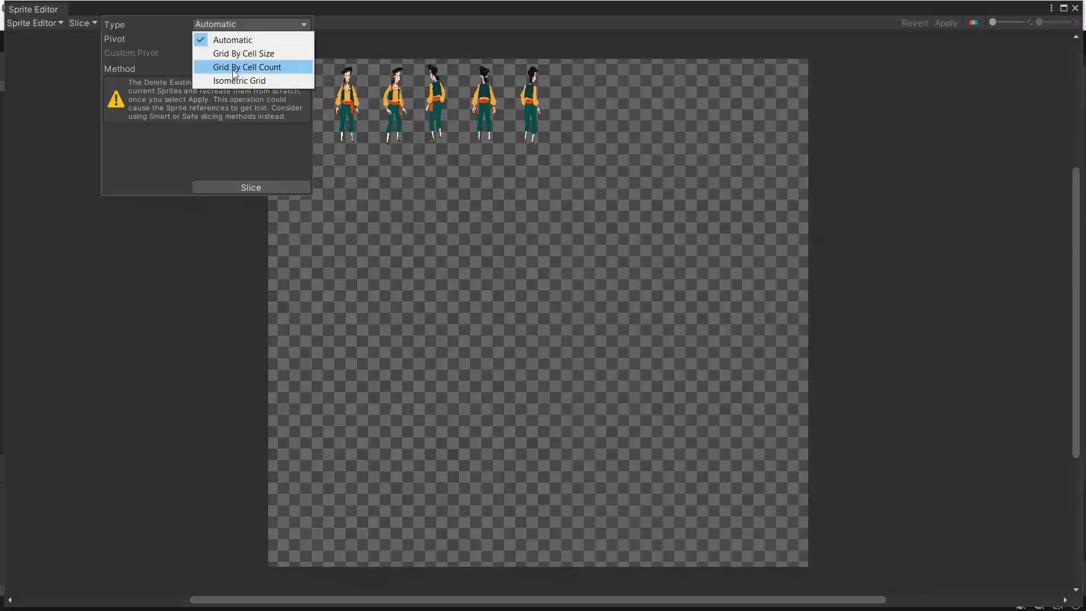
pyautogui.click(154, 181)
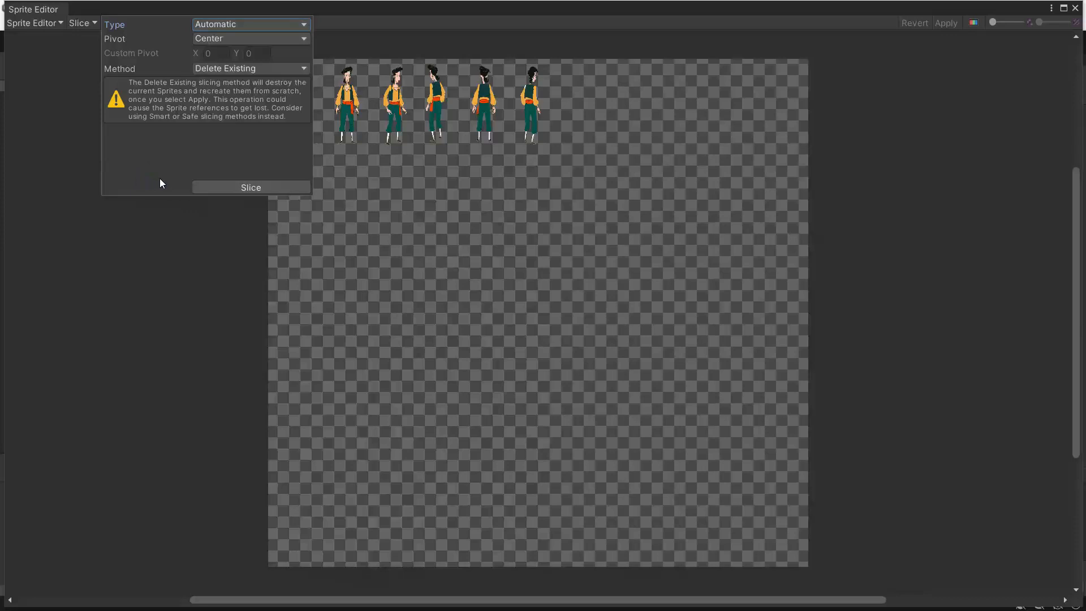
pyautogui.click(259, 188)
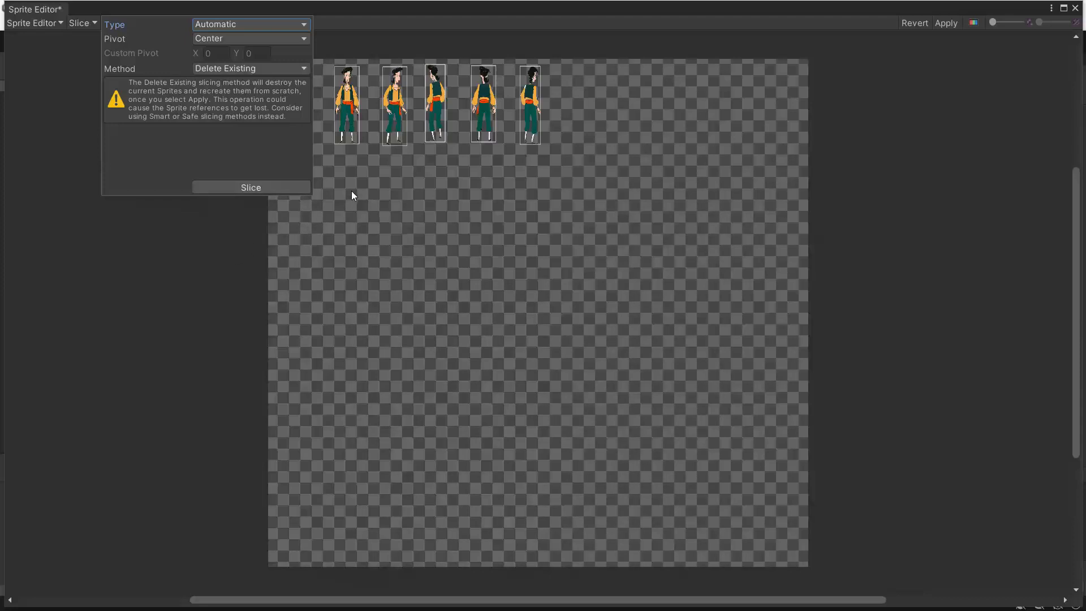
pyautogui.click(376, 161)
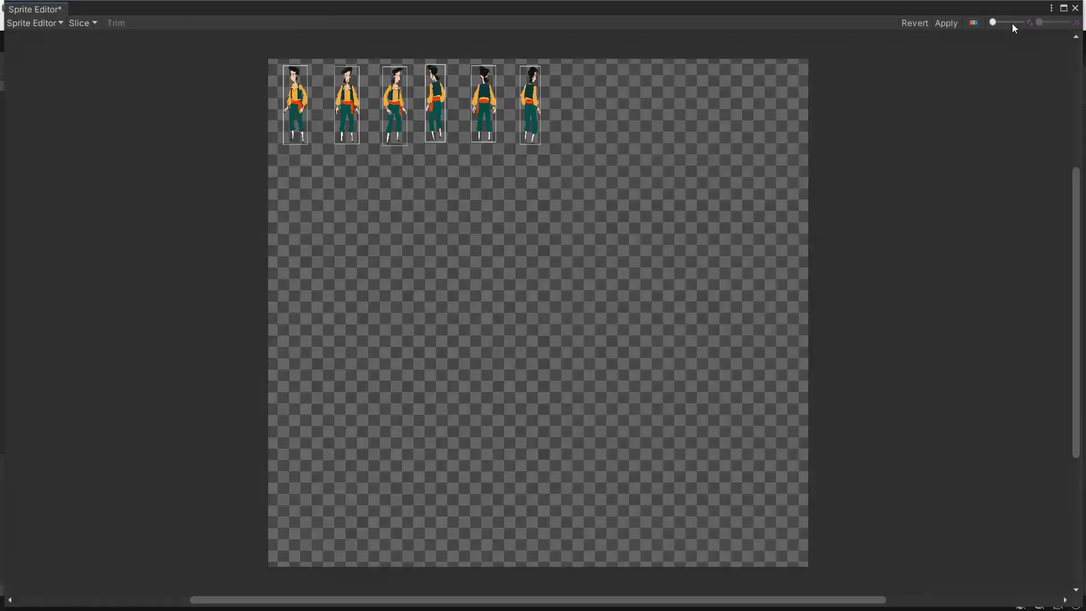
pyautogui.click(949, 23)
pyautogui.scroll(1, 293, 137)
pyautogui.scroll(3, 294, 141)
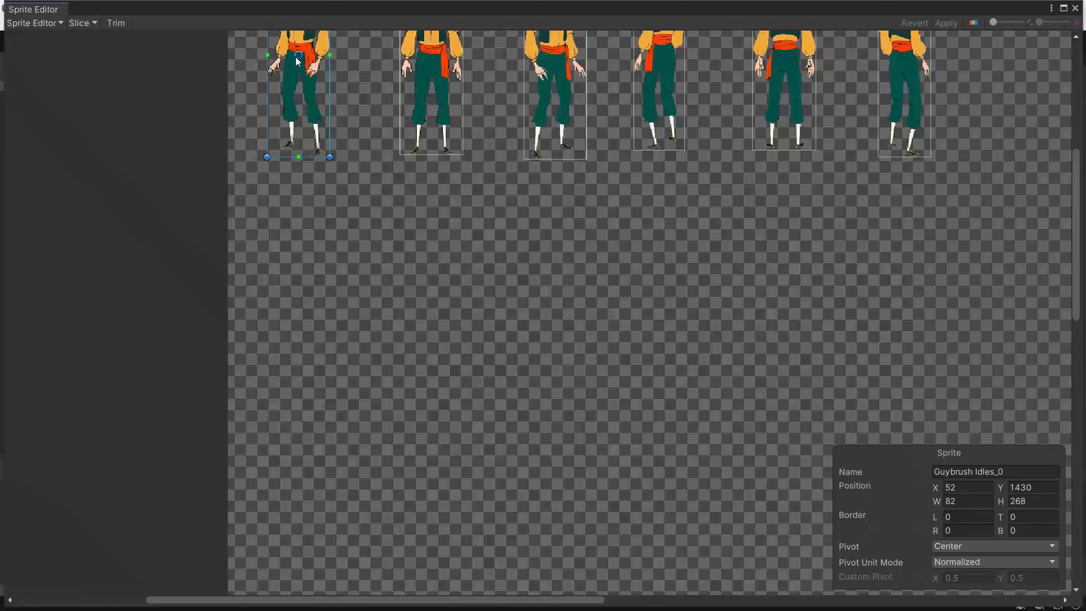
pyautogui.scroll(-5, 316, 68)
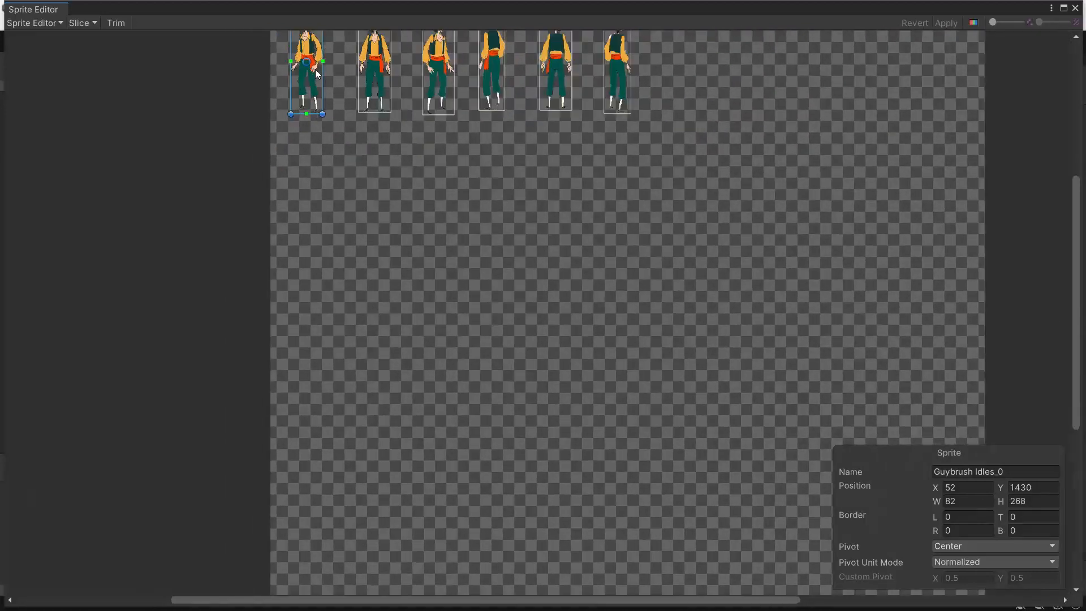
pyautogui.scroll(-2, 315, 69)
pyautogui.click(971, 546)
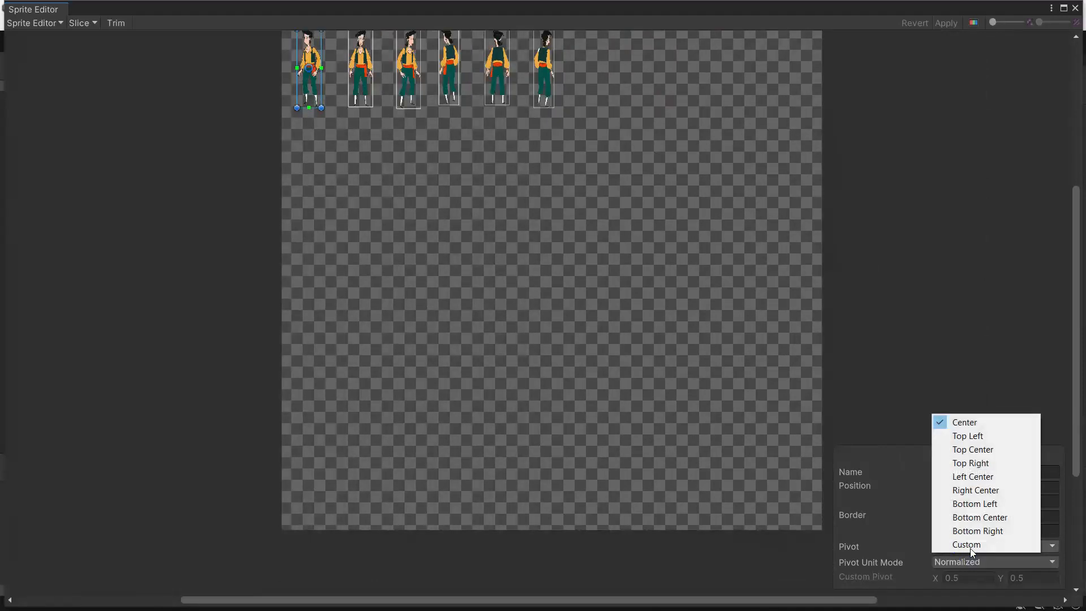
pyautogui.click(910, 99)
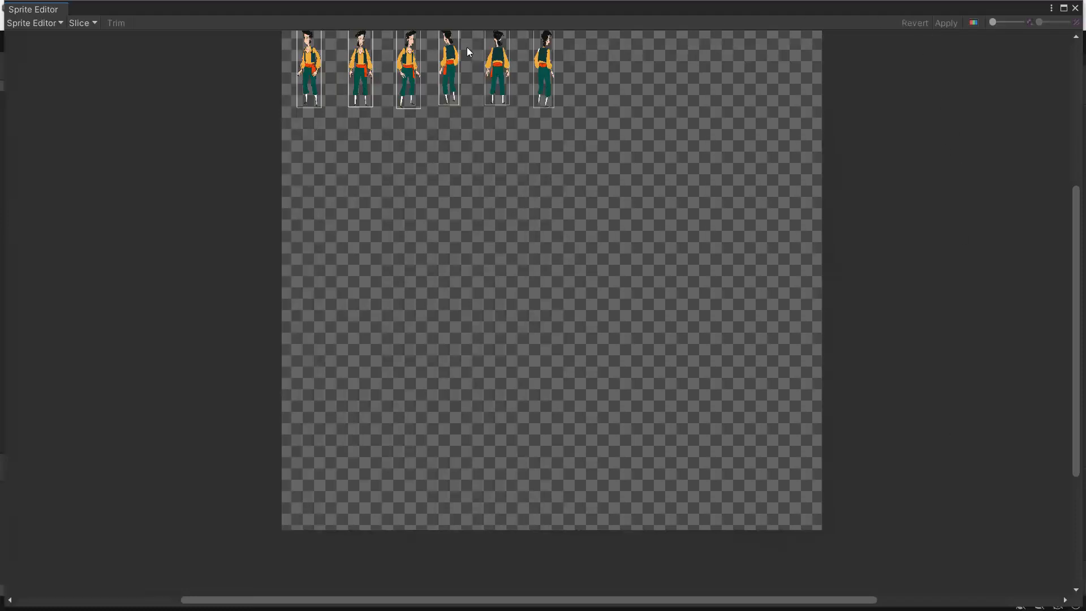
# Set the pivot of the first three Guybrush idle sprites to Bottom Center.
pyautogui.click(309, 69)
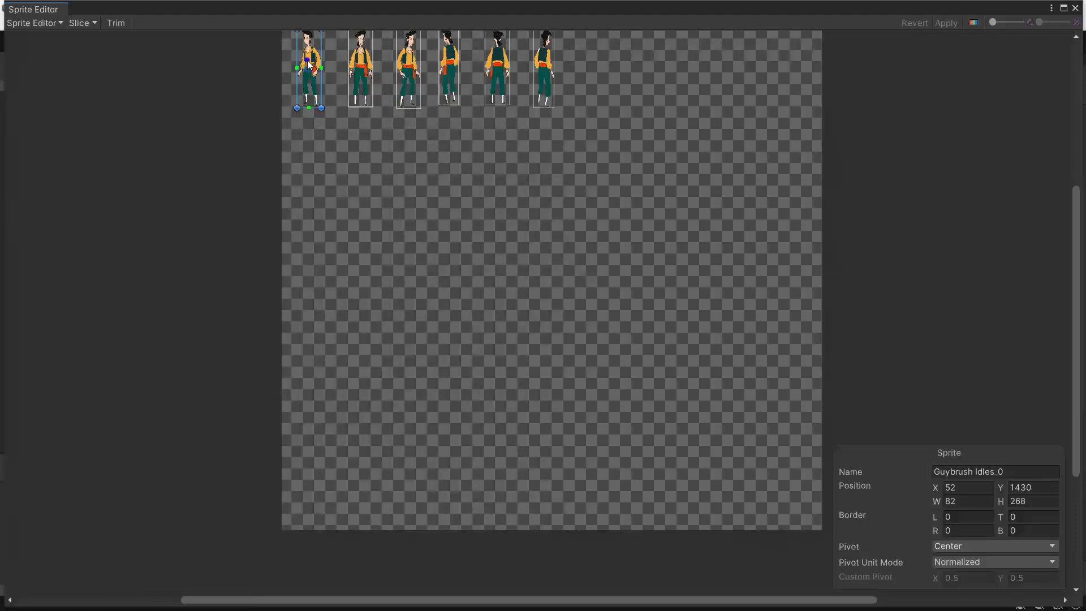
pyautogui.click(962, 546)
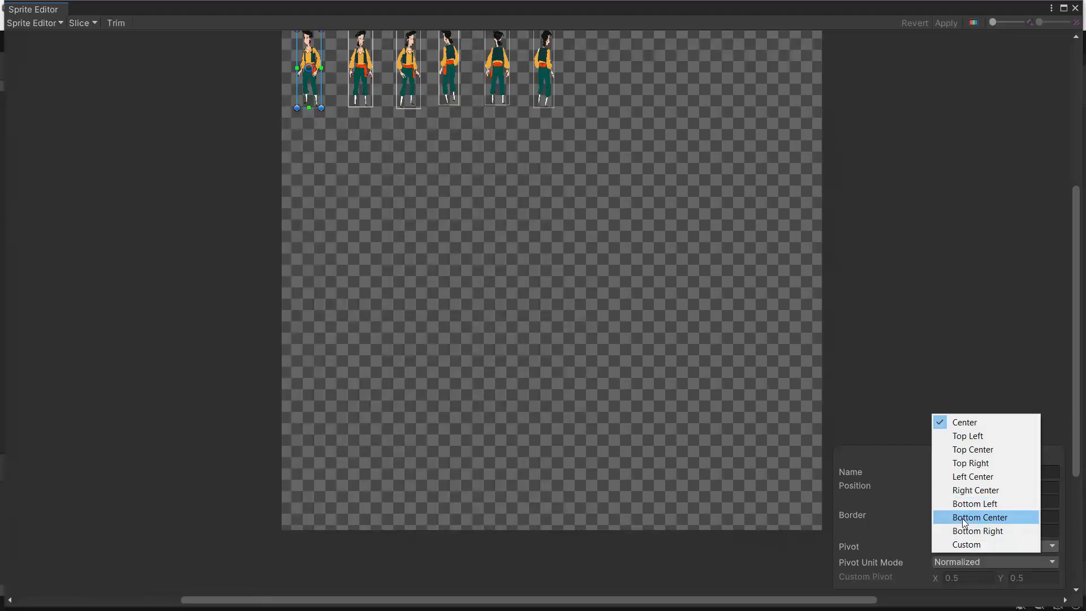
pyautogui.click(964, 518)
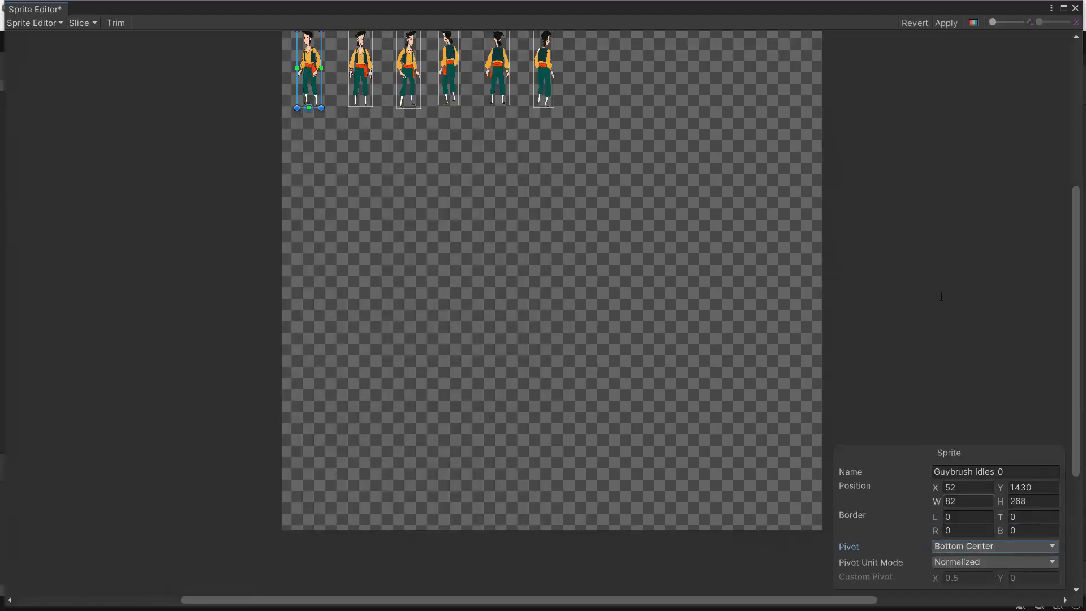
pyautogui.click(366, 64)
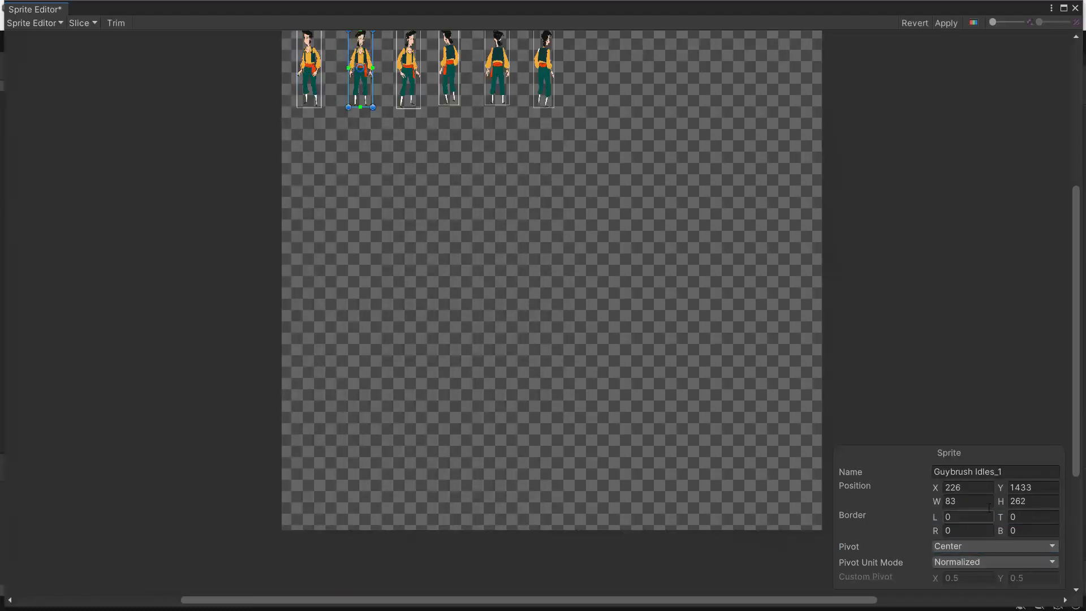
pyautogui.click(990, 544)
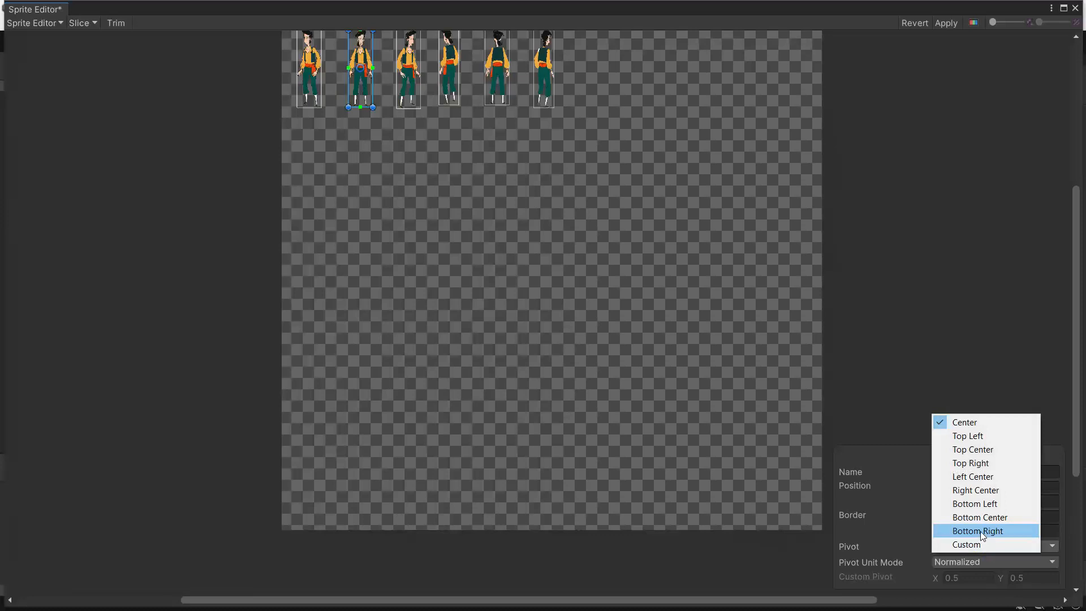
pyautogui.click(964, 517)
pyautogui.click(412, 73)
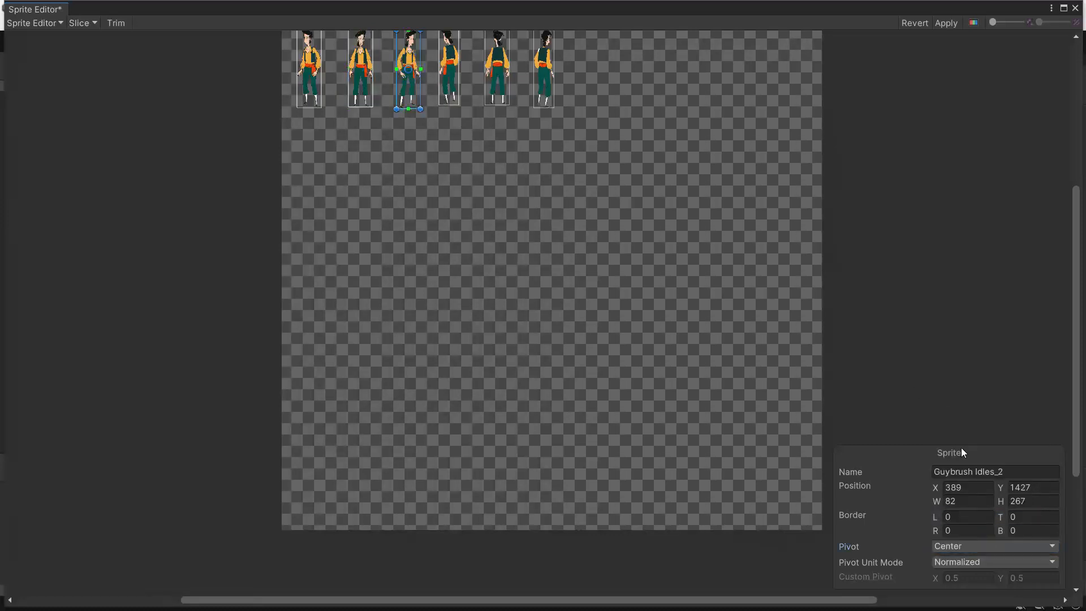
pyautogui.click(969, 547)
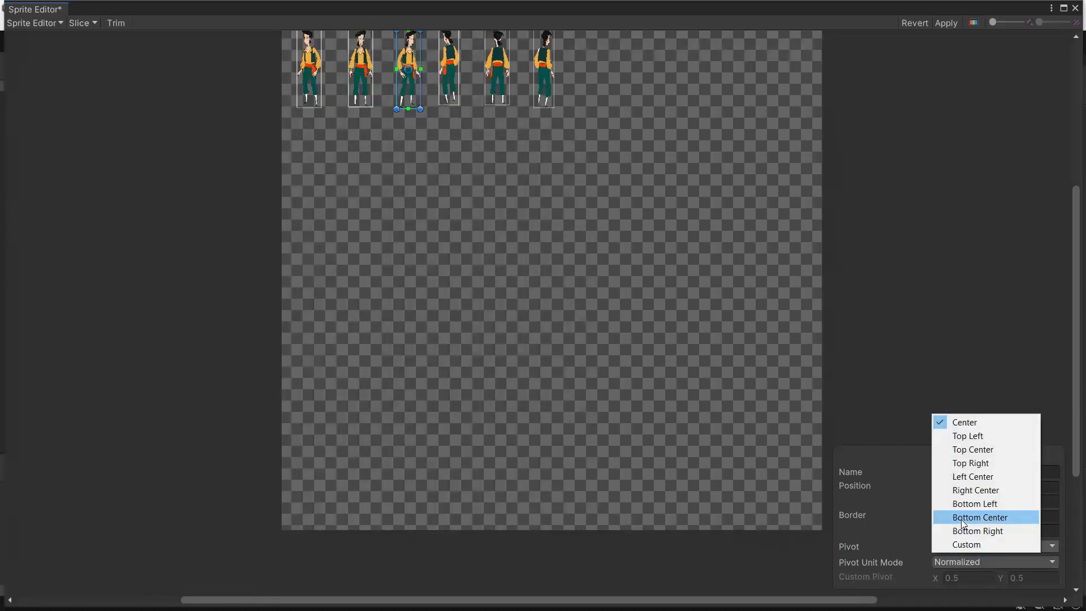
pyautogui.click(968, 518)
# Set the pivot of the remaining three Guybrush idle sprites, the back-facing ones, to Bottom Center.
pyautogui.click(450, 71)
pyautogui.click(951, 546)
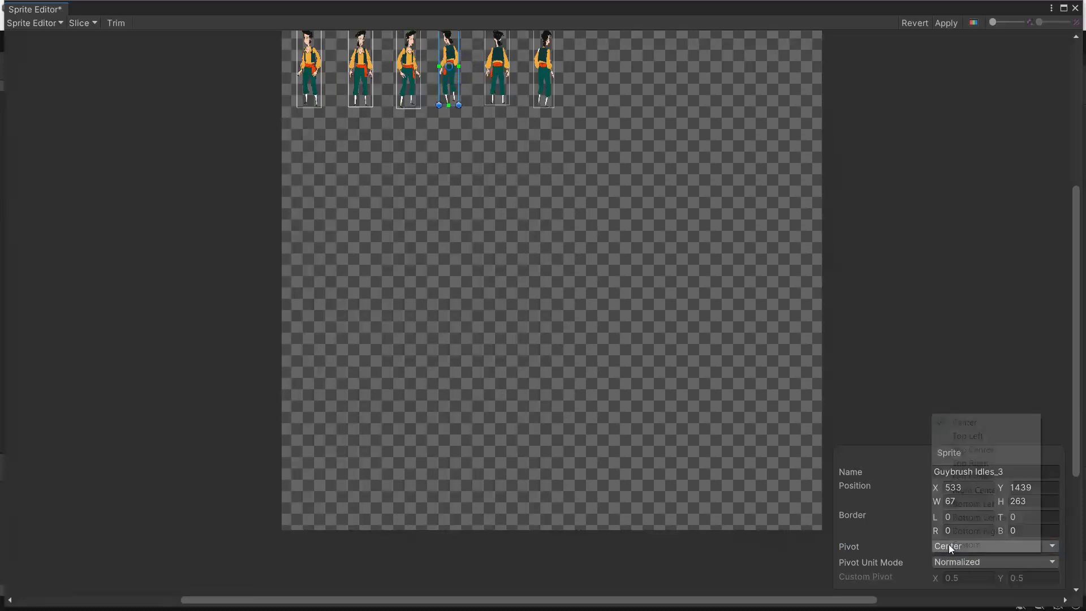
pyautogui.click(973, 517)
pyautogui.click(497, 80)
pyautogui.click(959, 545)
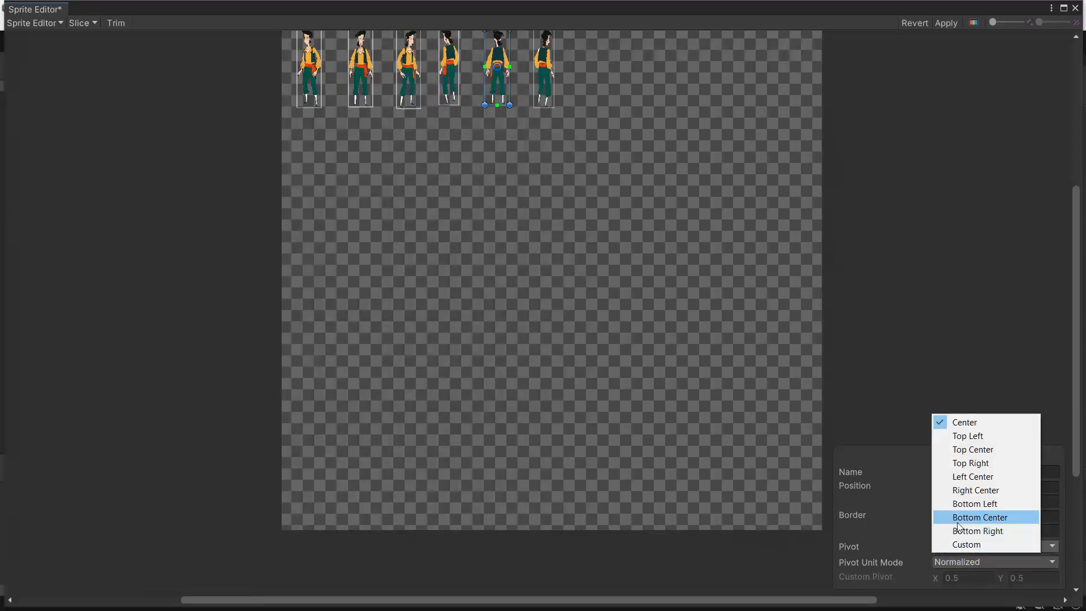
pyautogui.click(958, 518)
pyautogui.click(536, 78)
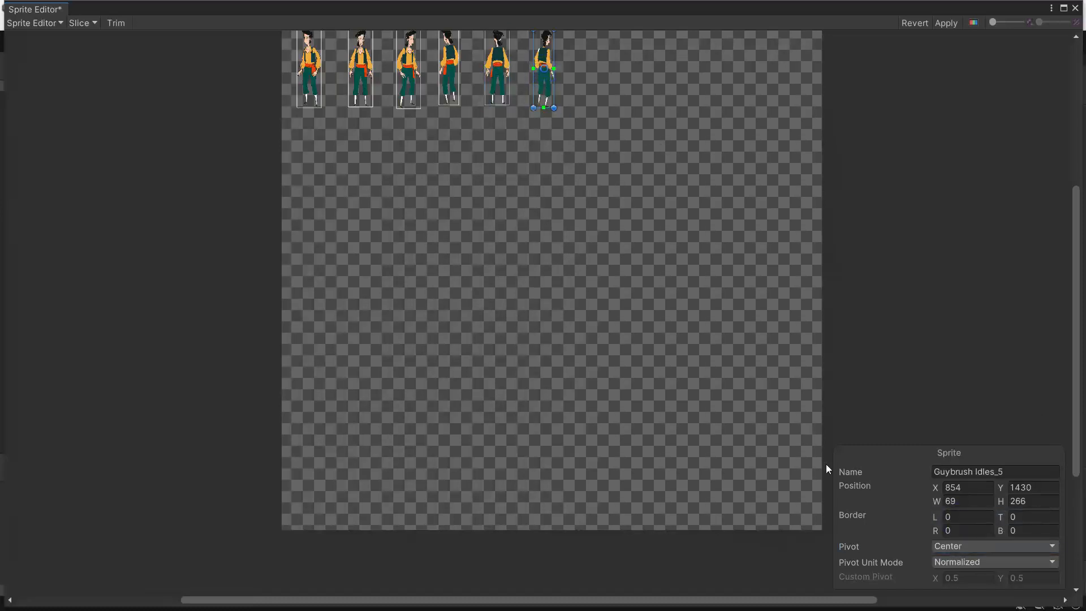
pyautogui.click(948, 545)
pyautogui.click(958, 517)
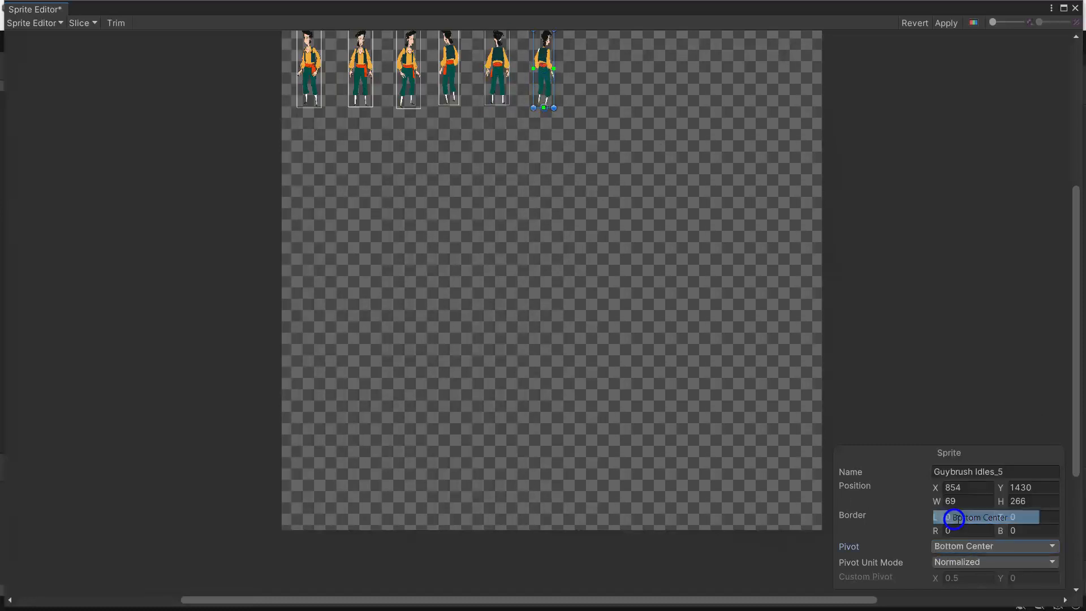
# Apply the pivot changes to the Guybrush Idles sheet and close the Sprite Editor.
pyautogui.click(946, 21)
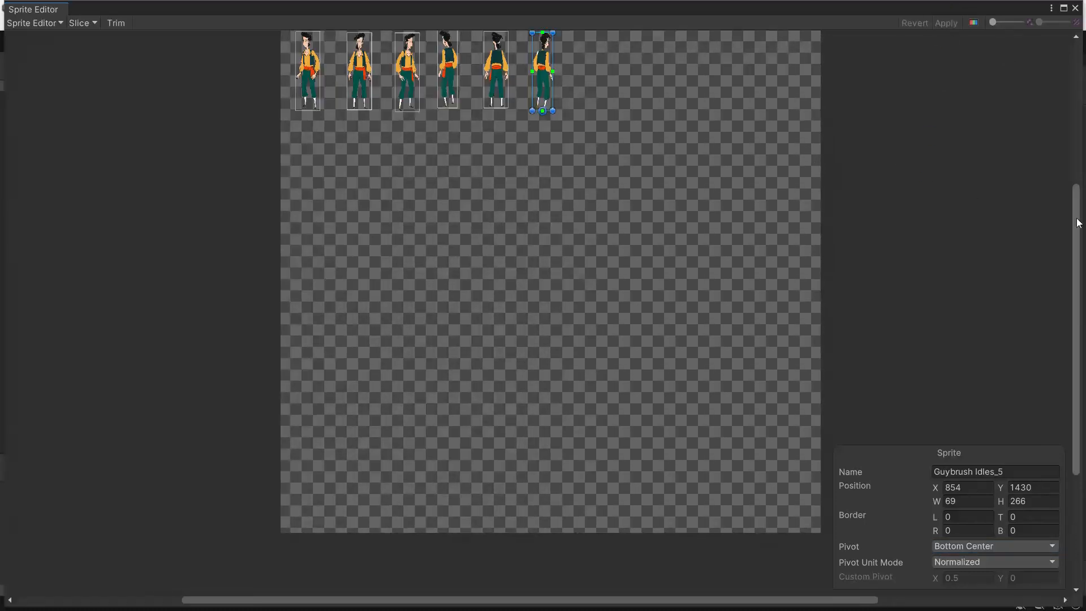
pyautogui.moveTo(1078, 221); pyautogui.dragTo(1078, 195)
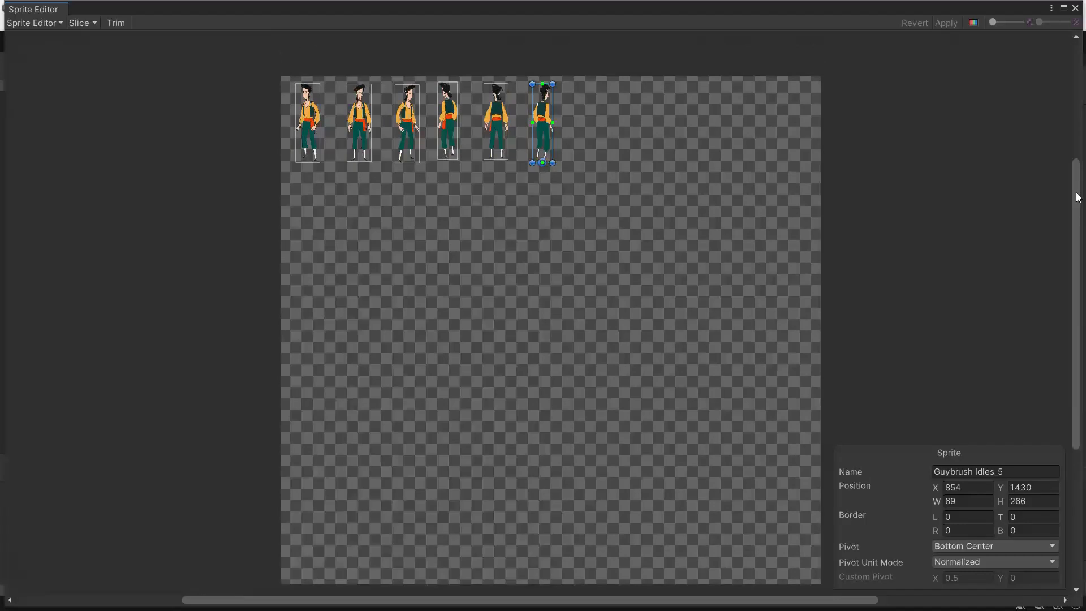
pyautogui.click(1075, 8)
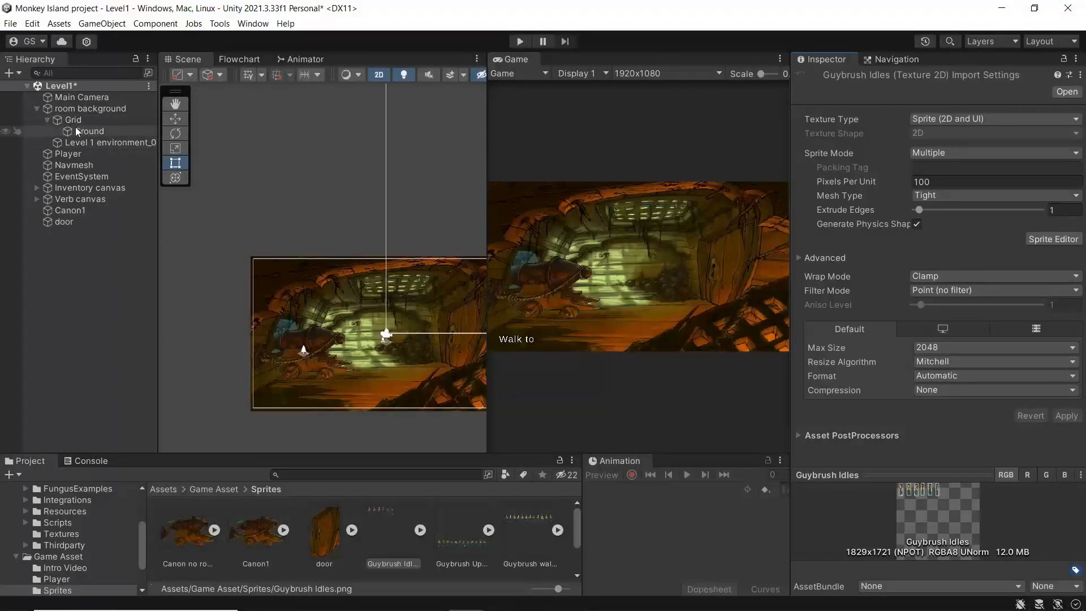
# Locate the animator controller assigned to the Player object in the project's assets.
pyautogui.click(62, 155)
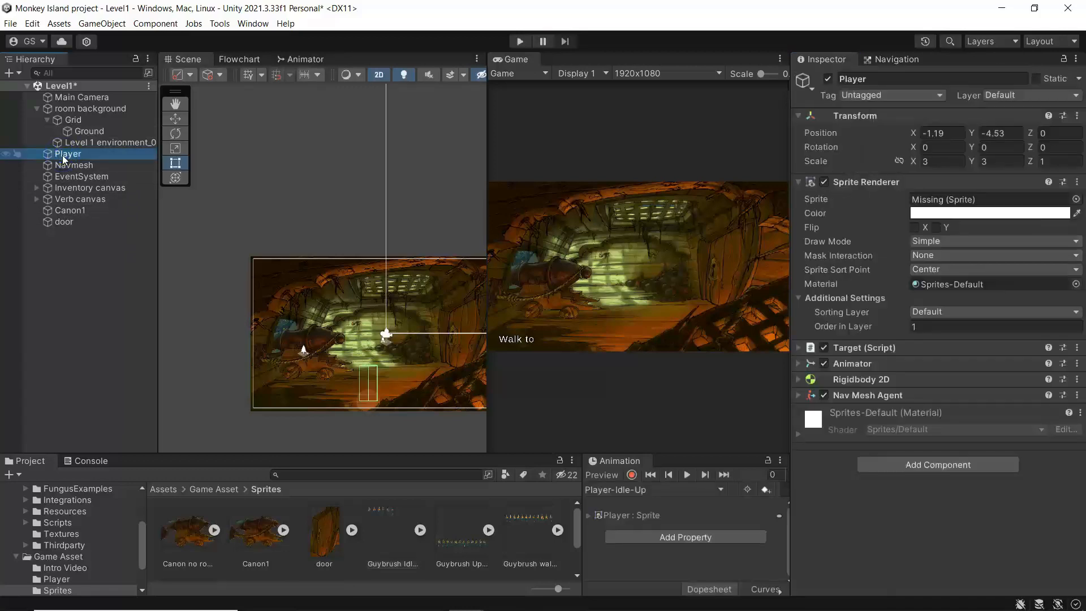
pyautogui.click(798, 362)
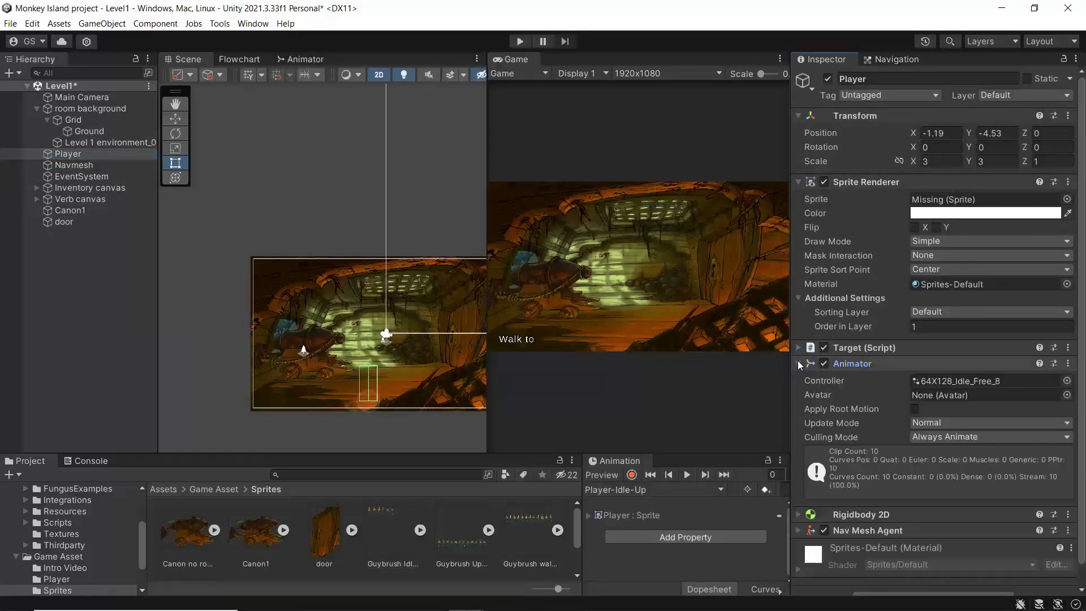
pyautogui.click(928, 381)
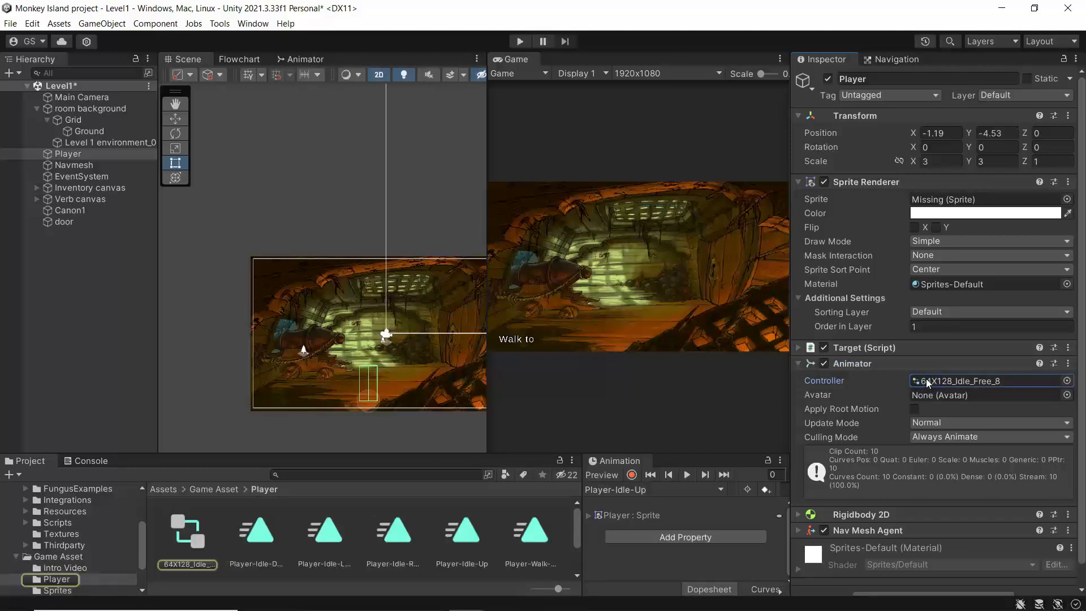
# Rename the 64X128_Idle_Free_8 animator controller as Guybrush animator.
pyautogui.rightClick(189, 565)
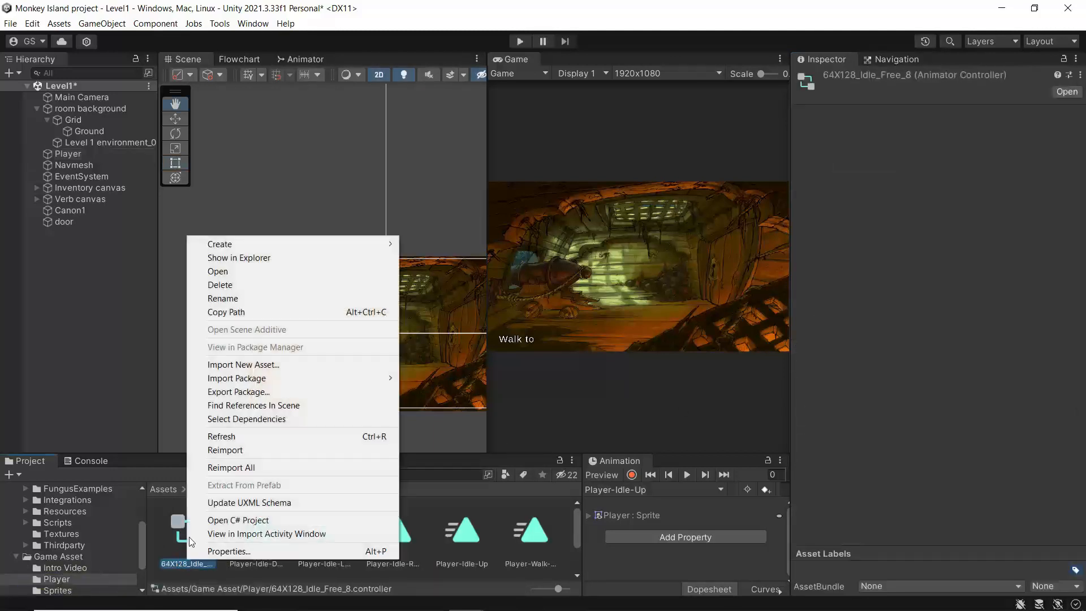
pyautogui.click(224, 297)
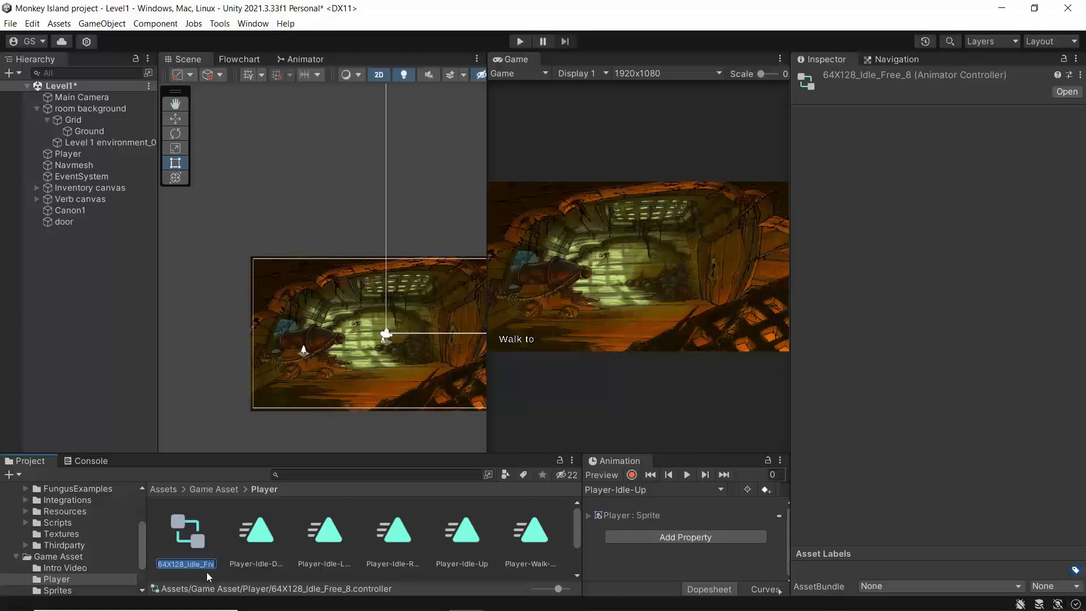
pyautogui.write('Guybrush animator')
pyautogui.press('Return')
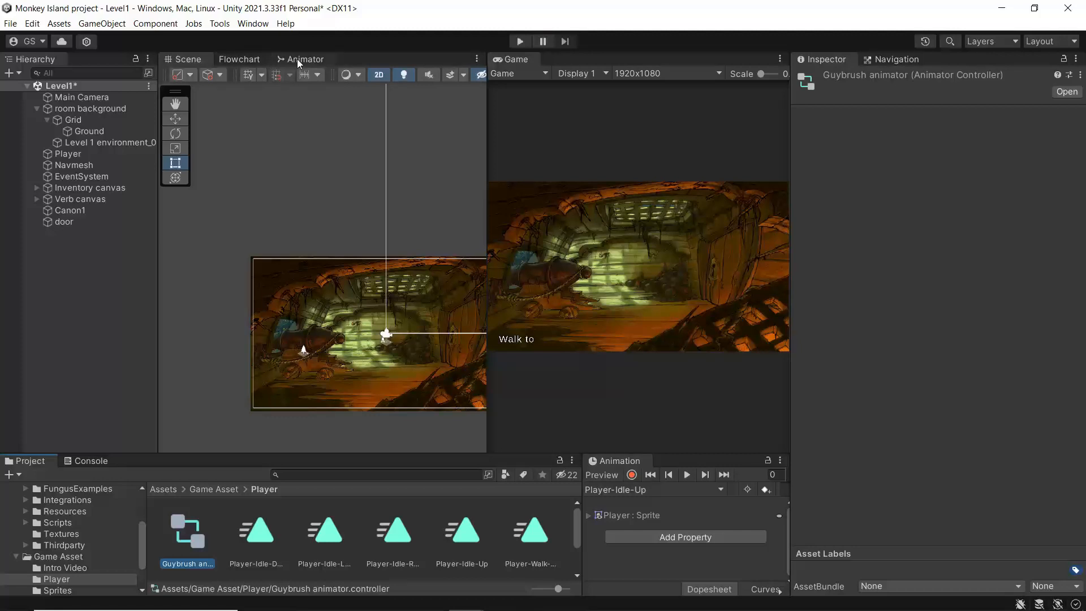
# Show the controller's Idle Tree graph in a widened Animator view and select its Blend Tree to list the motions.
pyautogui.click(252, 23)
pyautogui.moveTo(289, 263)
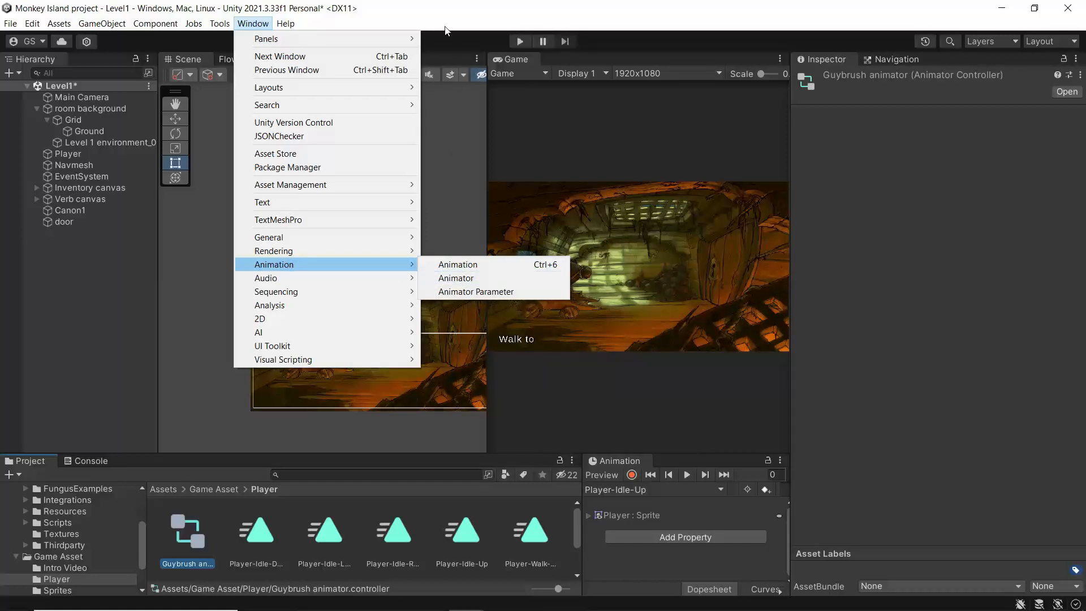
pyautogui.click(450, 280)
pyautogui.click(294, 58)
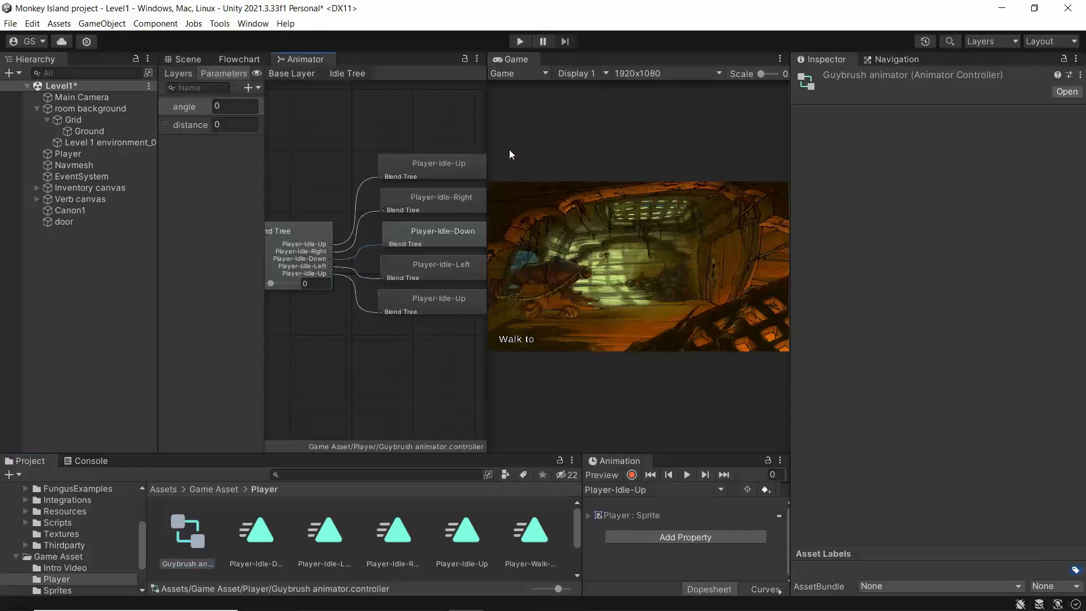
pyautogui.moveTo(488, 121); pyautogui.dragTo(550, 130)
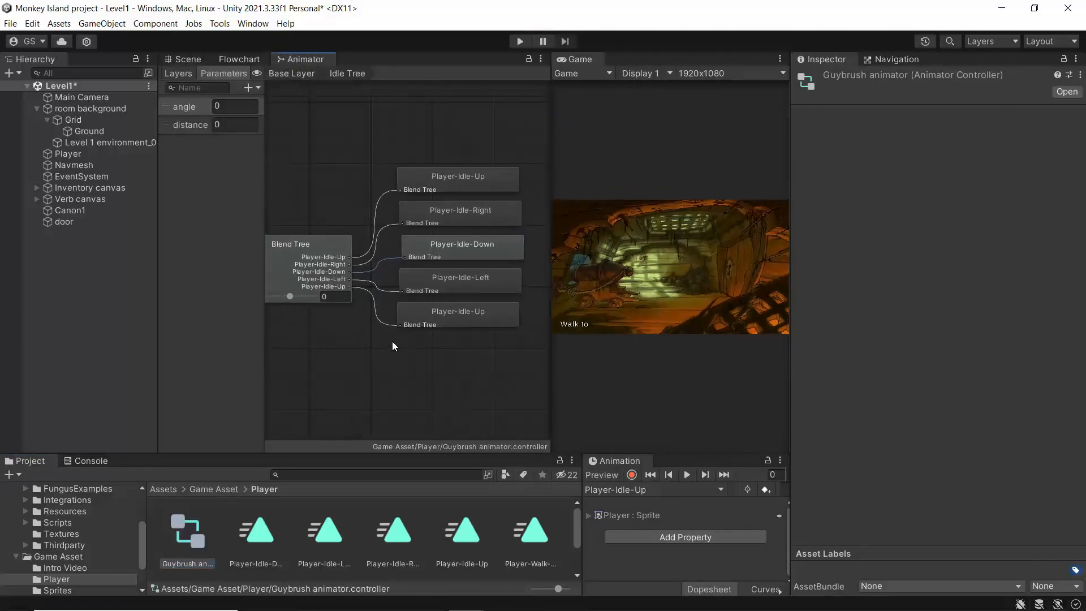
pyautogui.click(311, 273)
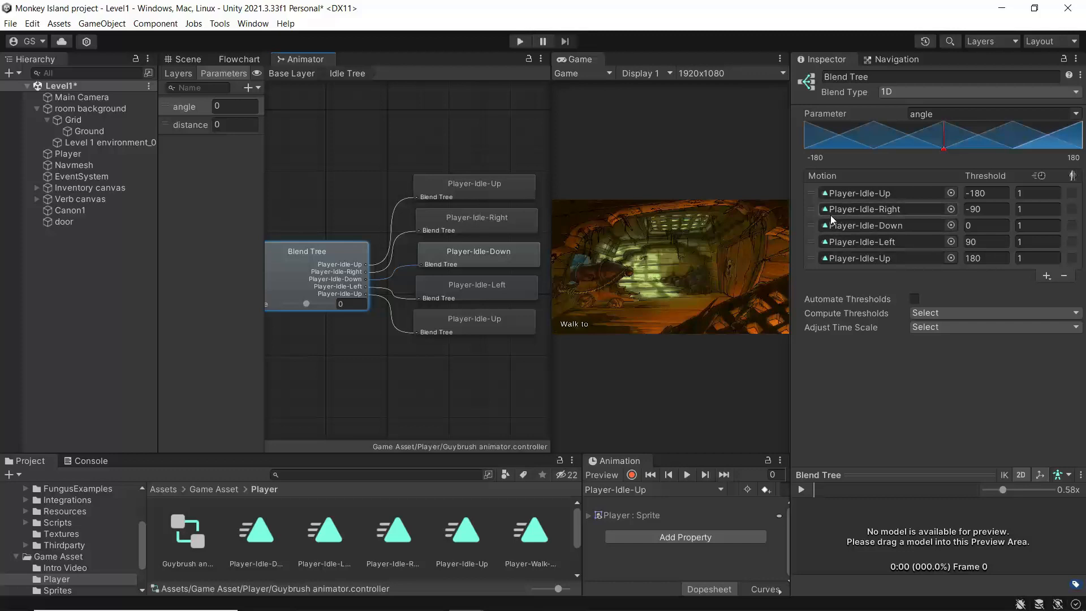
# Select the Player-Idle-Down clip, show the Player assets as a list, and widen the Animation window to reveal the timeline.
pyautogui.click(262, 541)
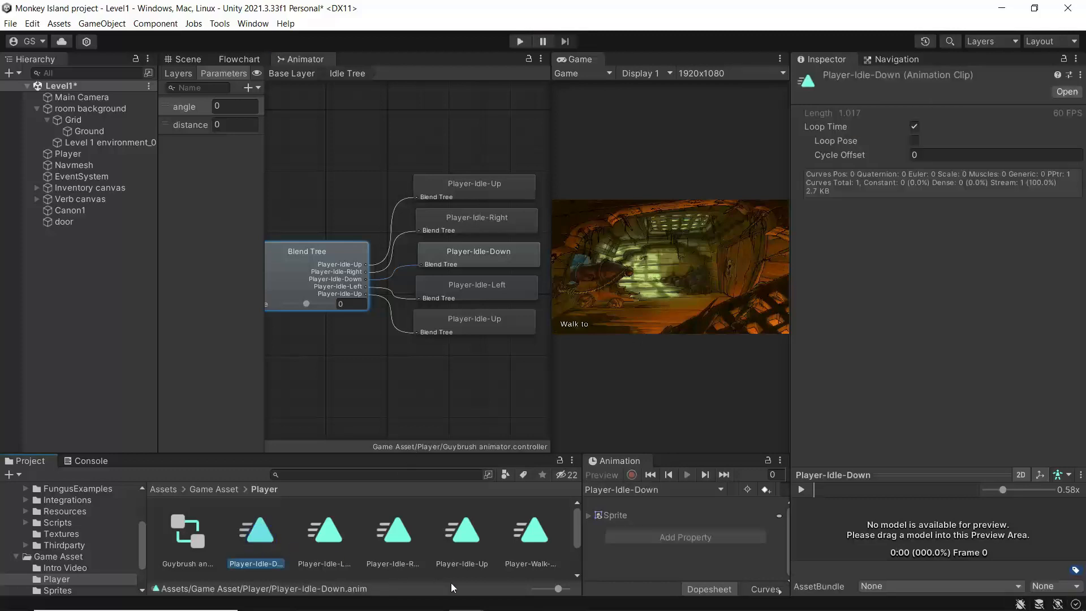
pyautogui.moveTo(559, 589); pyautogui.dragTo(521, 592)
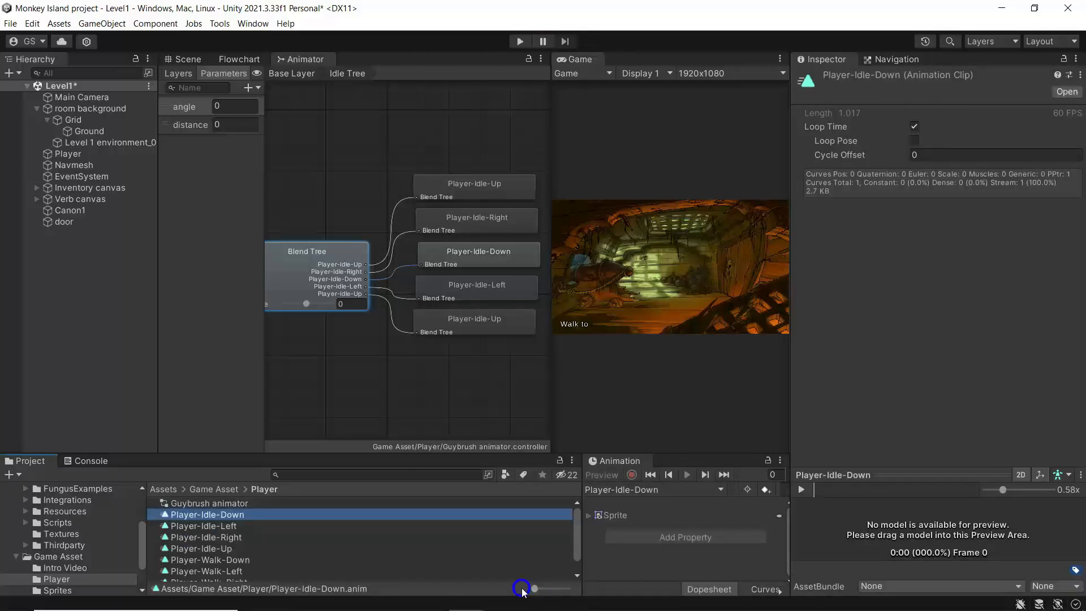
pyautogui.moveTo(580, 505); pyautogui.dragTo(374, 513)
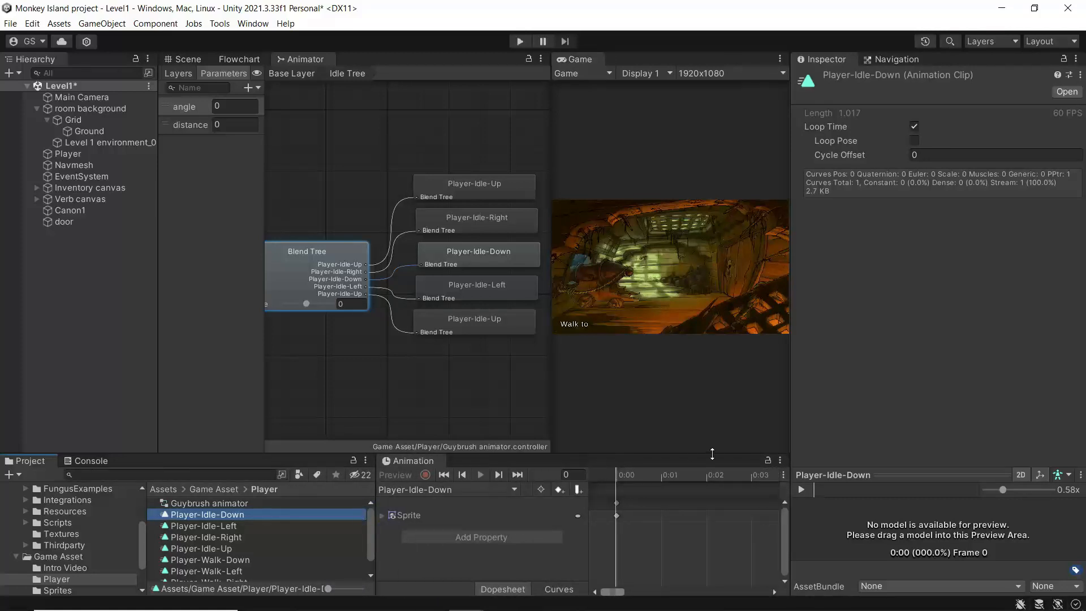
# Add a second Animation tab beside the existing one, compare the two, and close the extra tab.
pyautogui.click(780, 461)
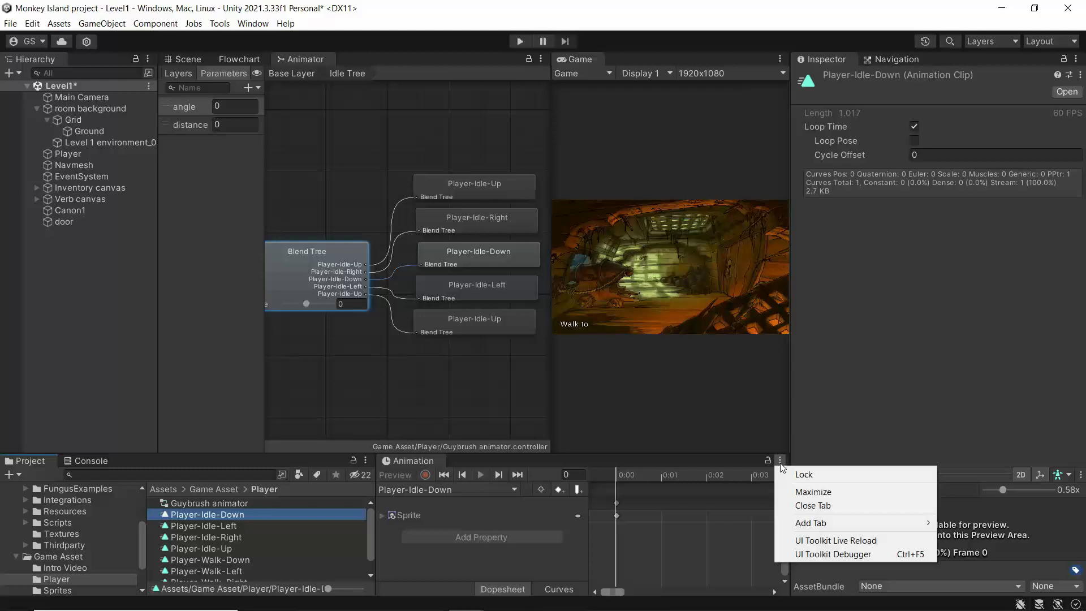
pyautogui.moveTo(816, 523)
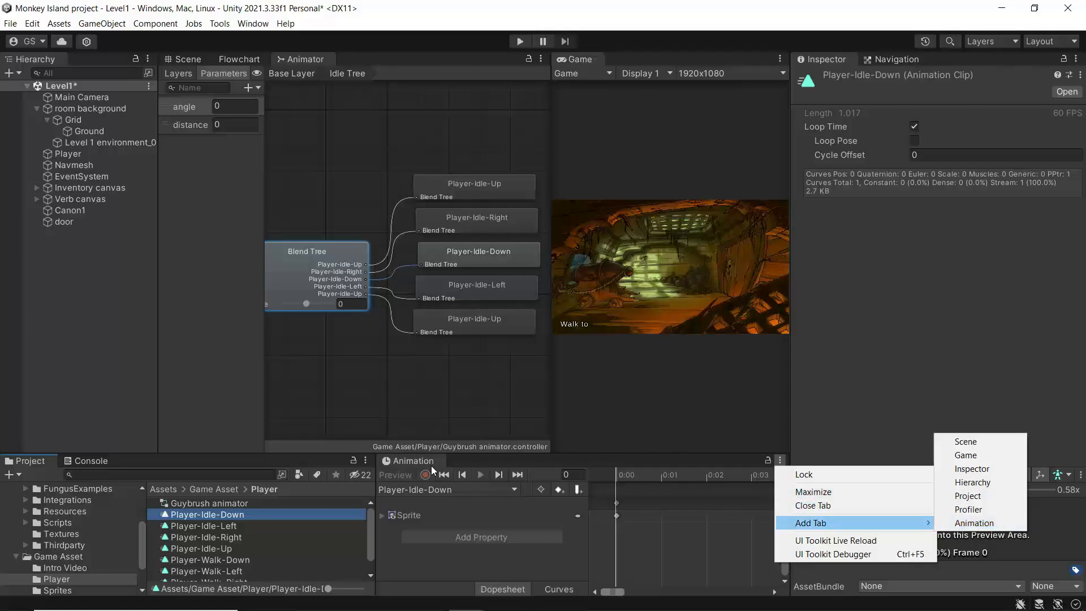
pyautogui.click(973, 526)
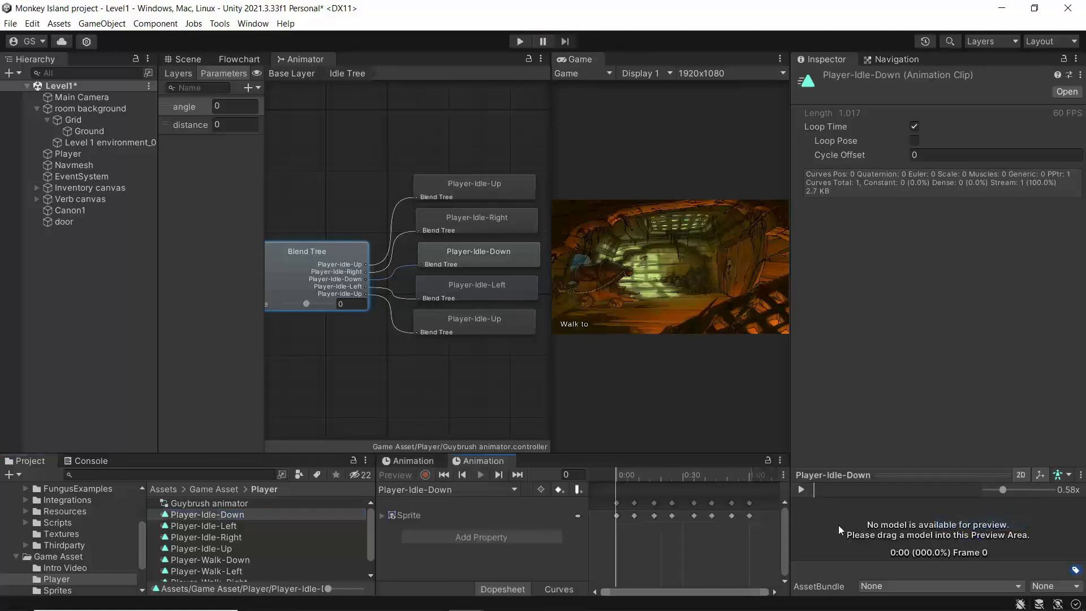
pyautogui.click(473, 461)
pyautogui.rightClick(473, 459)
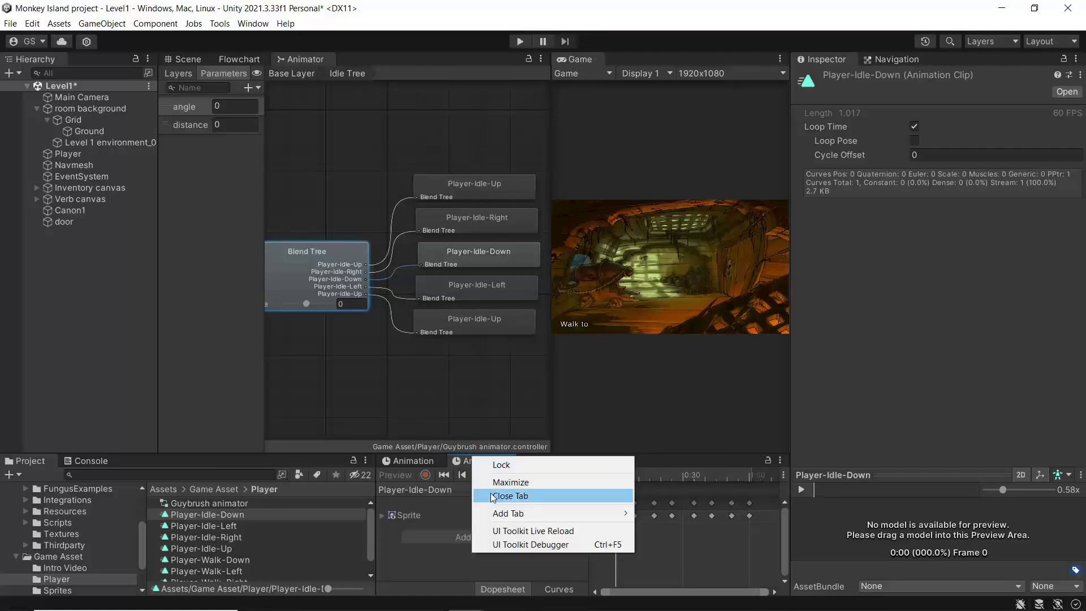
pyautogui.click(410, 460)
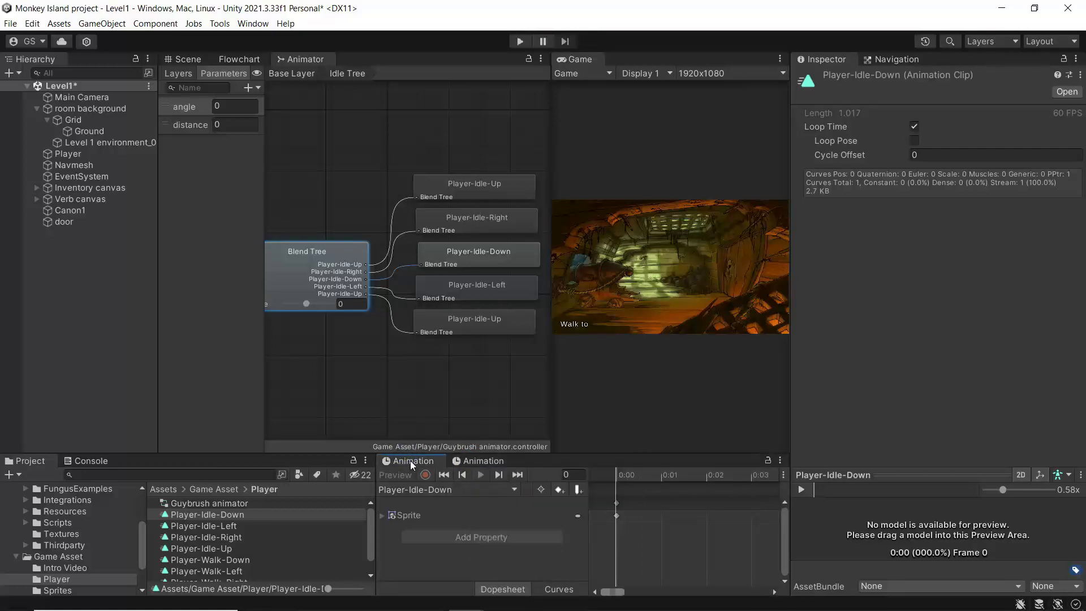
pyautogui.rightClick(486, 460)
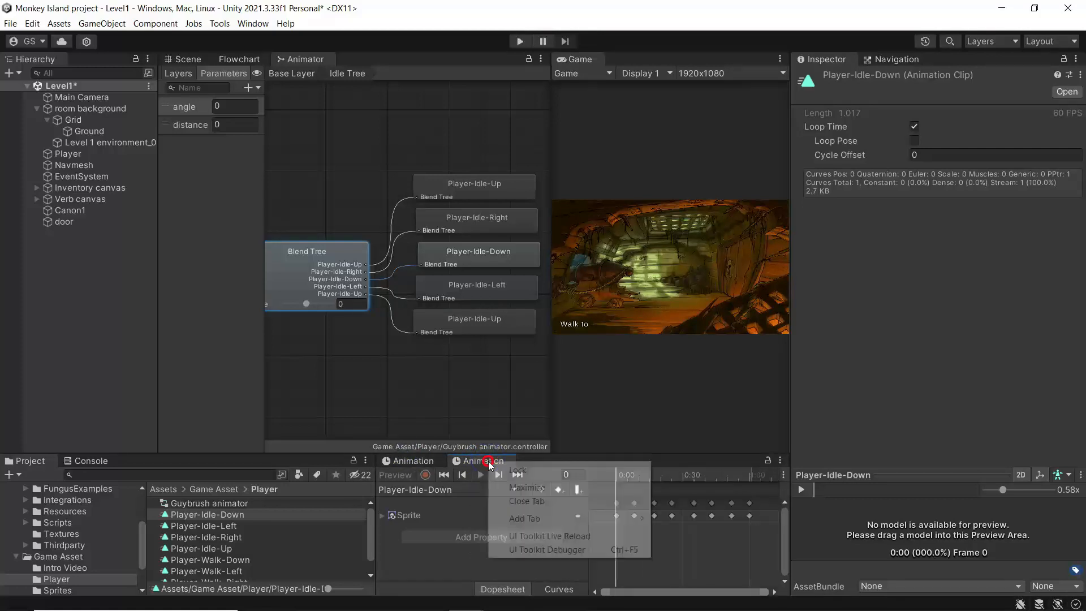
pyautogui.click(504, 501)
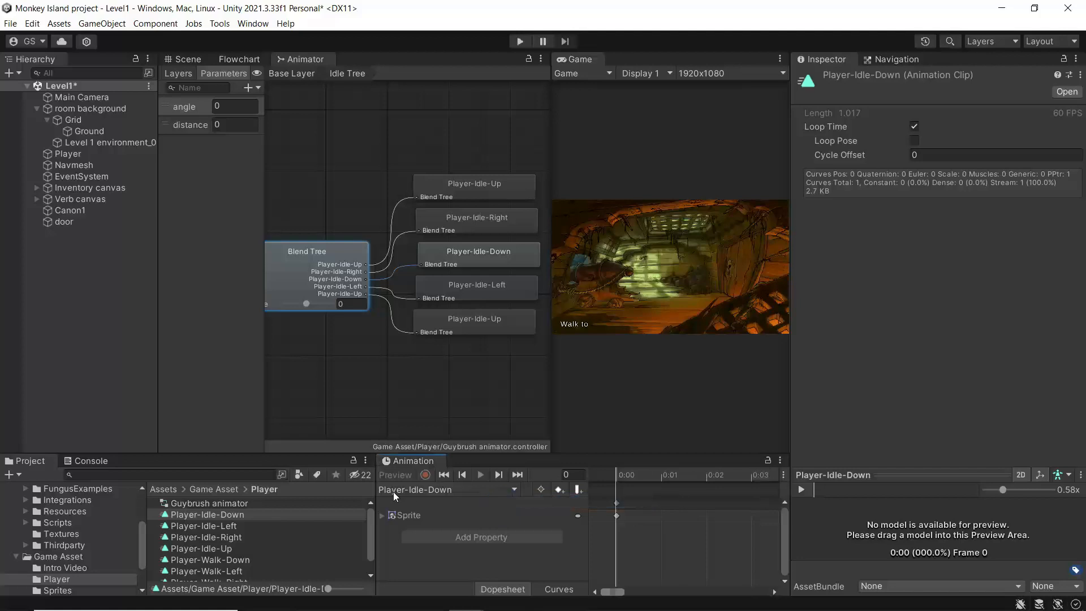
# Delete the first sprite keyframe, at frame 0, from the Player-Idle-Down clip.
pyautogui.click(198, 514)
pyautogui.click(183, 516)
pyautogui.click(184, 517)
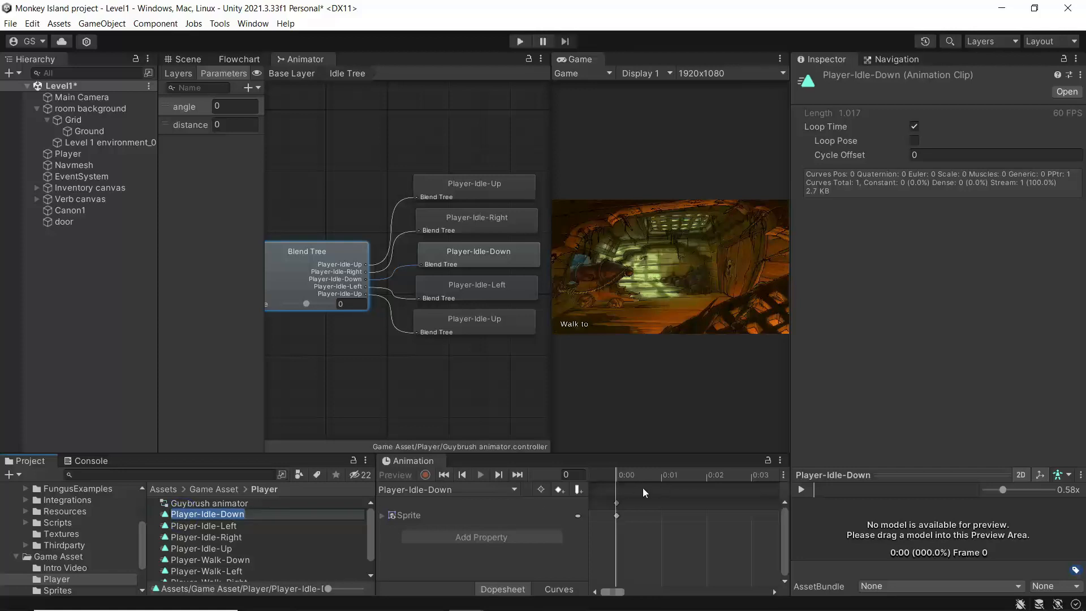
pyautogui.click(617, 503)
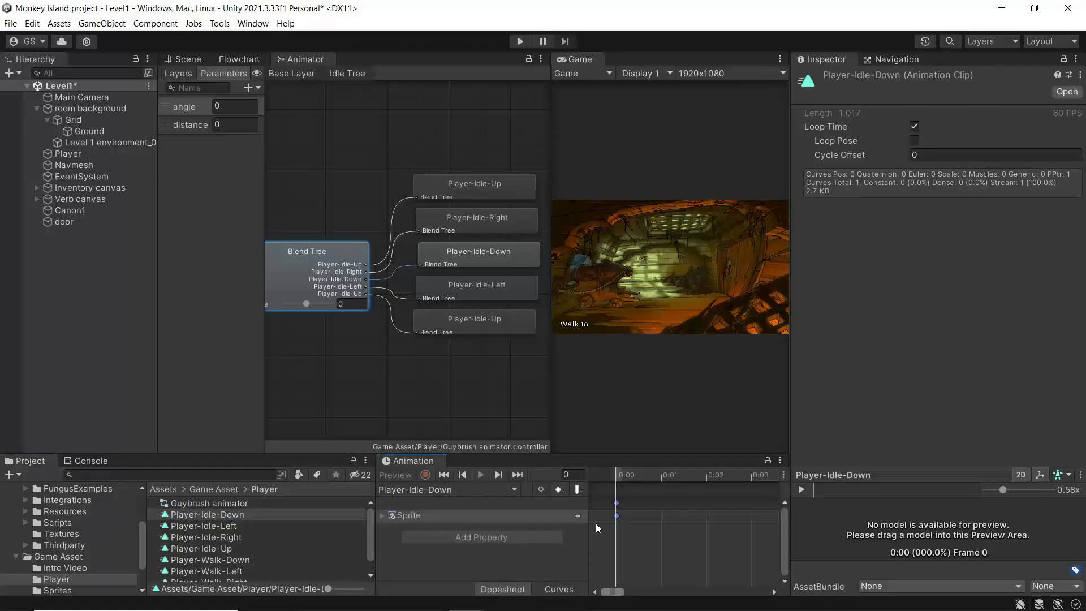
pyautogui.click(382, 515)
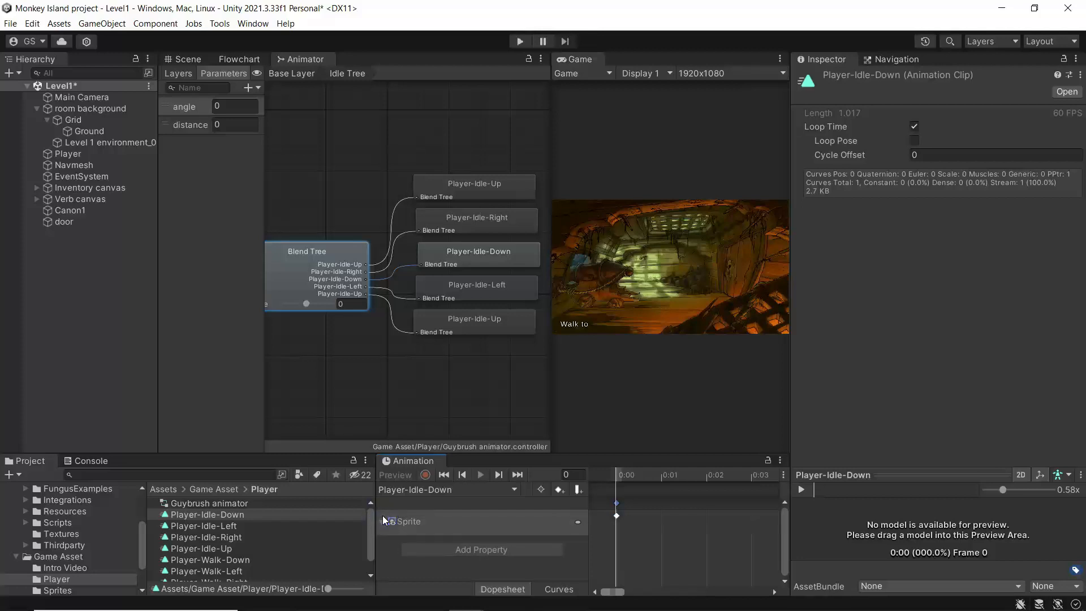
pyautogui.rightClick(617, 504)
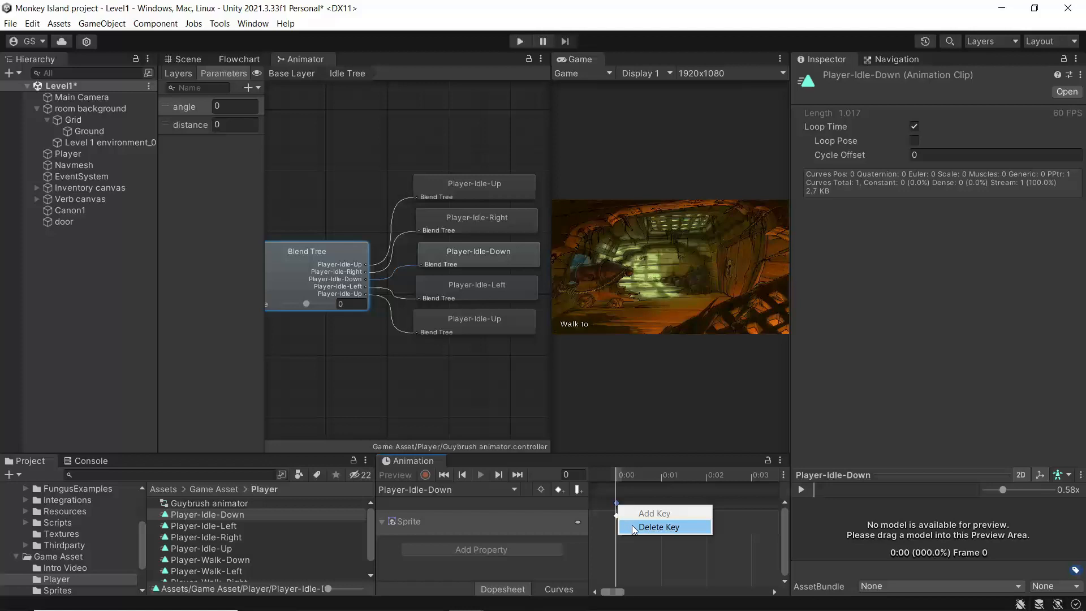
pyautogui.click(632, 525)
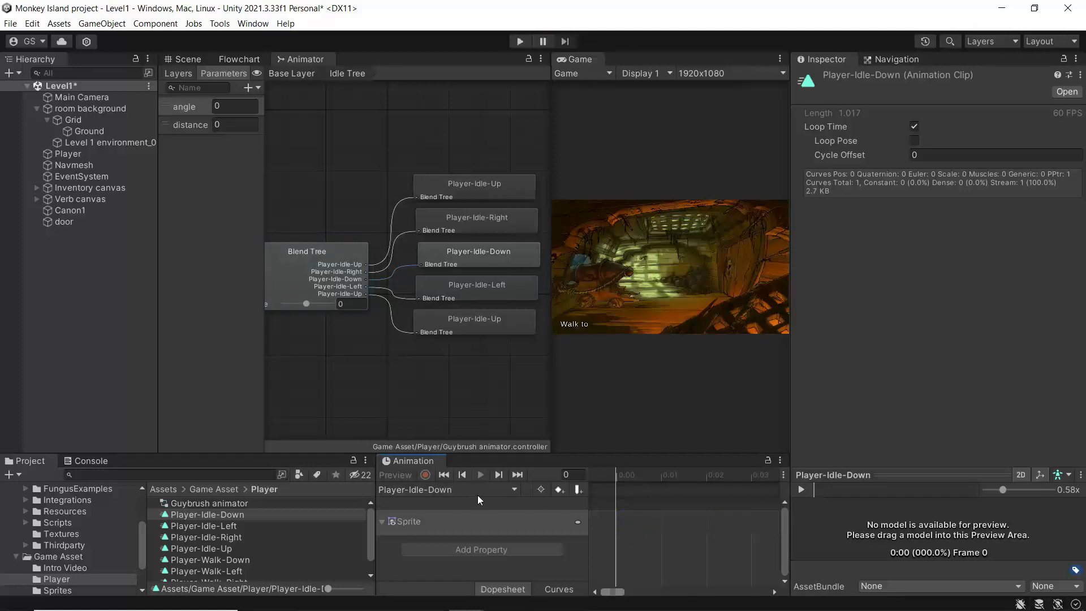
# Open the Sprites folder inside the Game Asset folder.
pyautogui.scroll(-1, 229, 531)
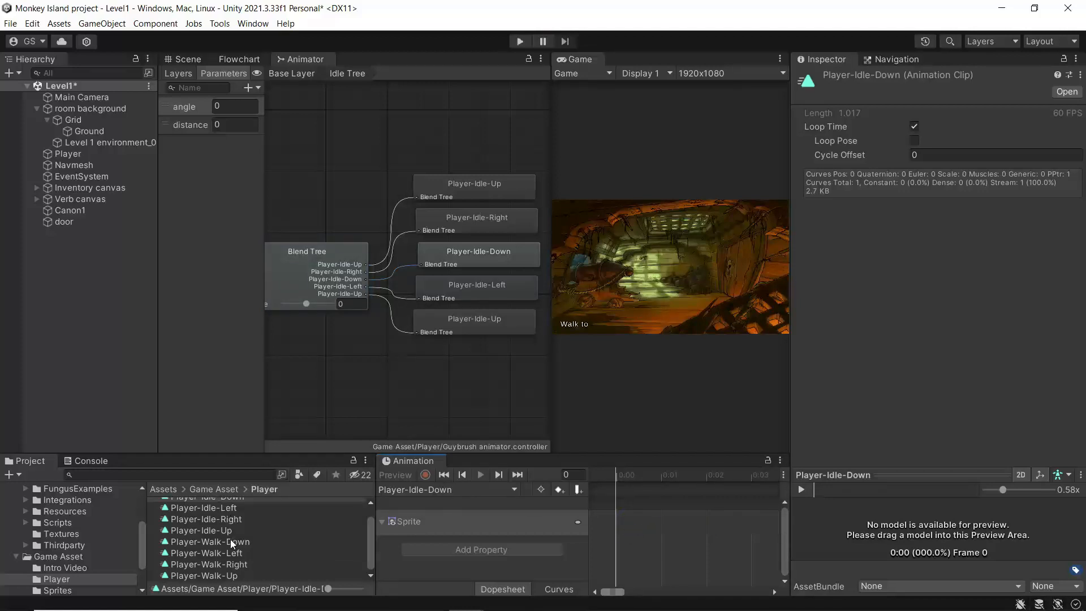
pyautogui.scroll(3, 80, 525)
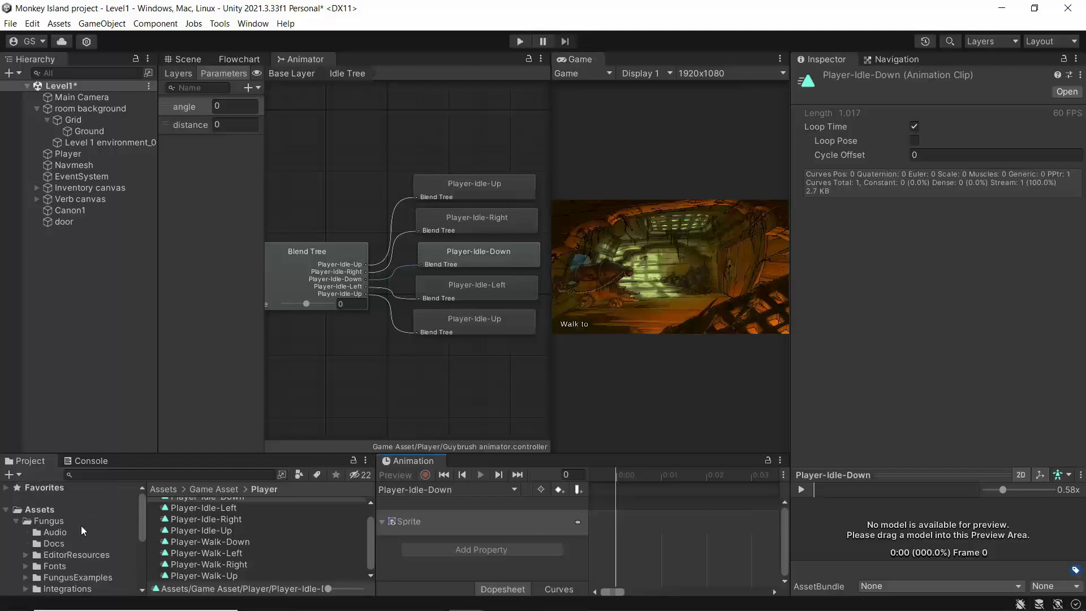
pyautogui.click(40, 510)
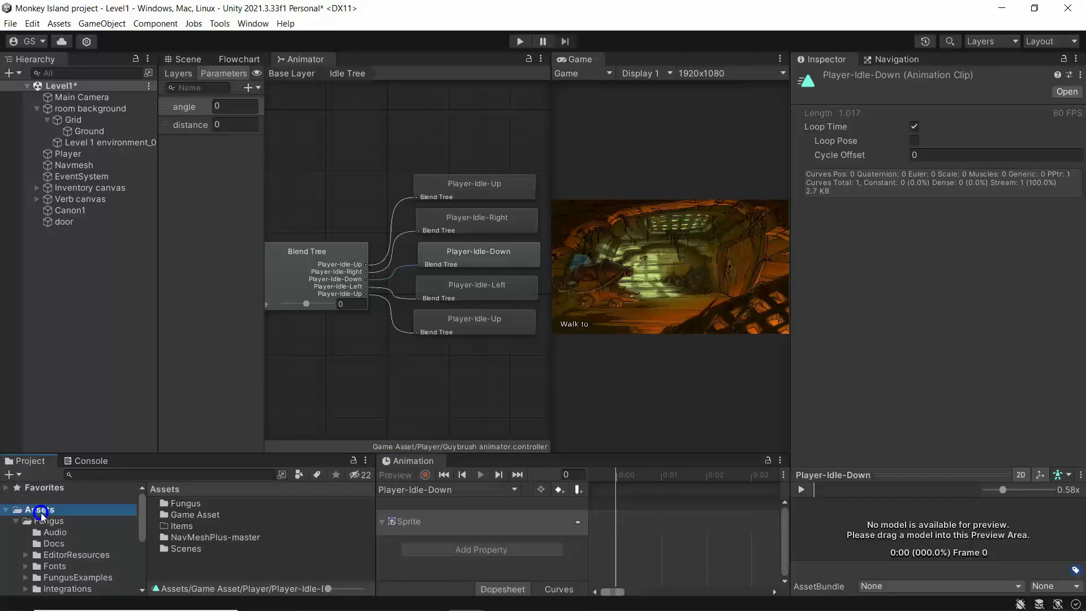
pyautogui.click(190, 514)
pyautogui.click(190, 514)
pyautogui.doubleClick(190, 515)
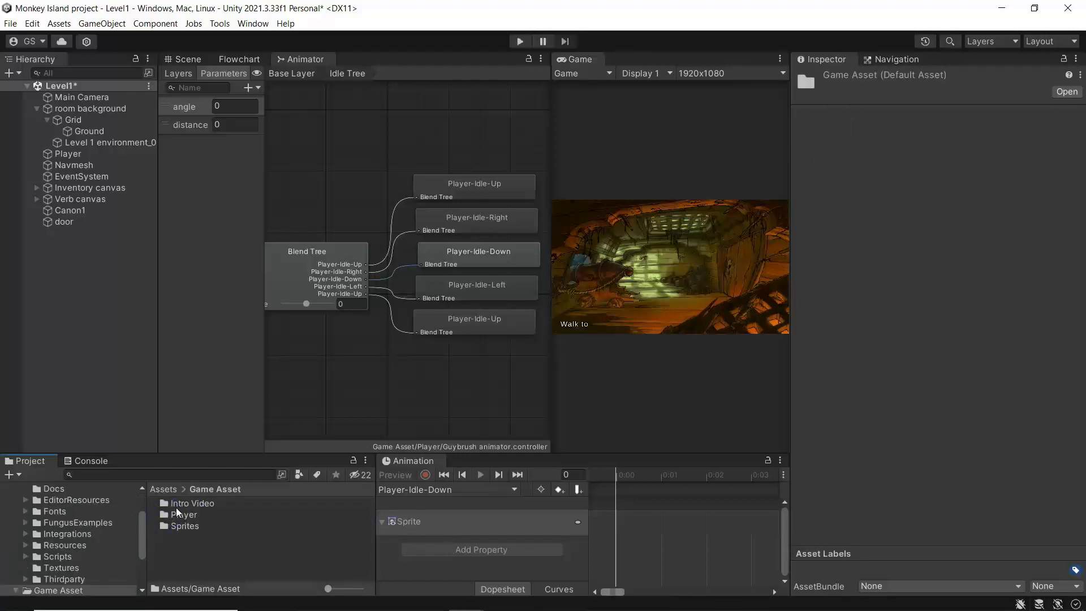
pyautogui.doubleClick(187, 516)
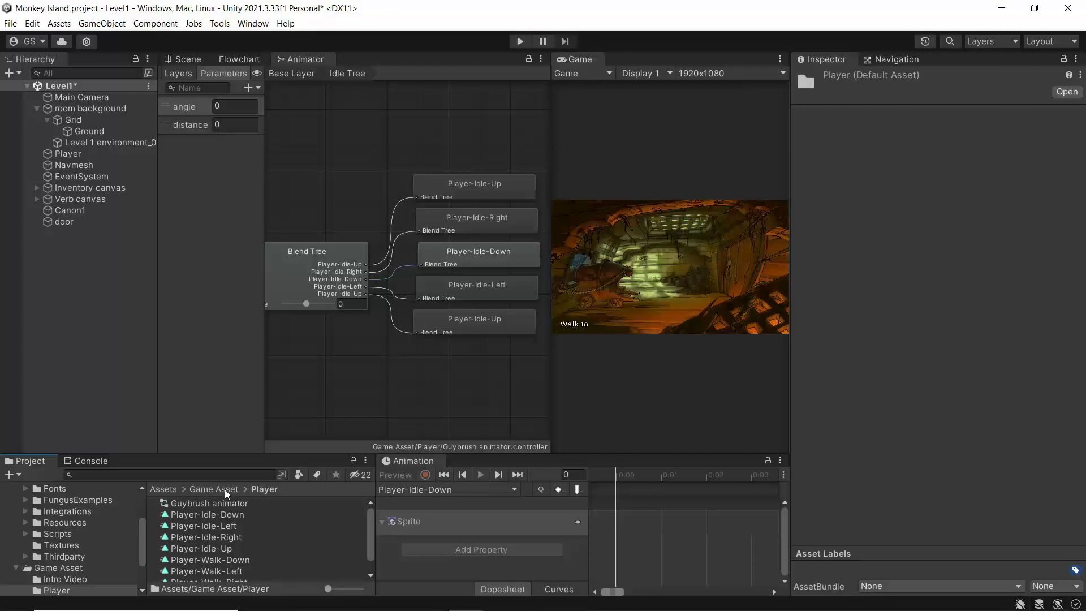
pyautogui.click(225, 490)
pyautogui.doubleClick(188, 529)
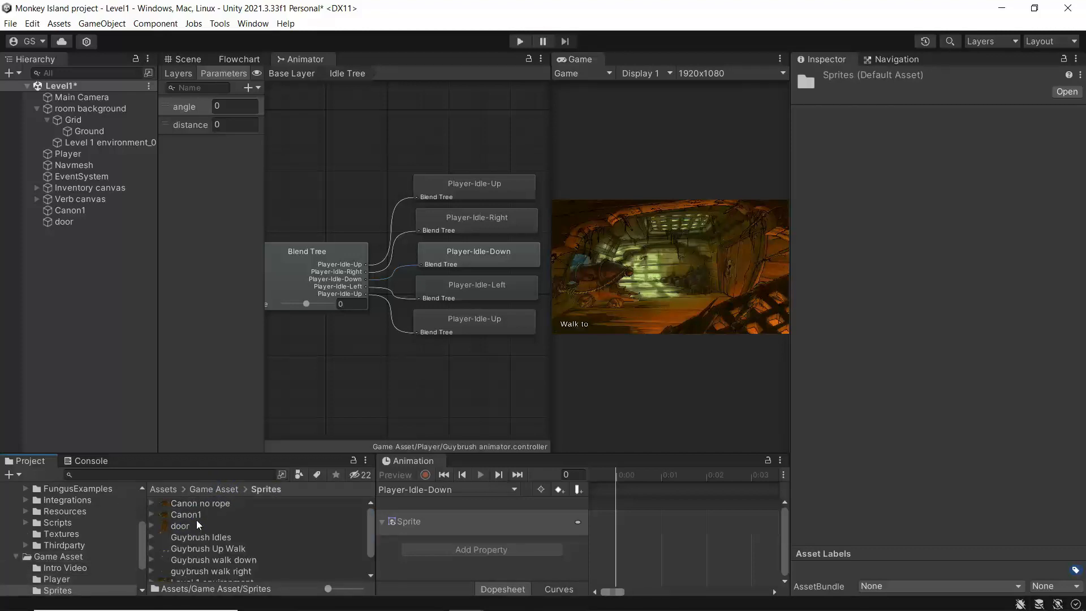
# Expand the Guybrush Idles sheet, show its sprites as thumbnails, and select the front-facing Guybrush Idles_1.
pyautogui.scroll(-2, 199, 532)
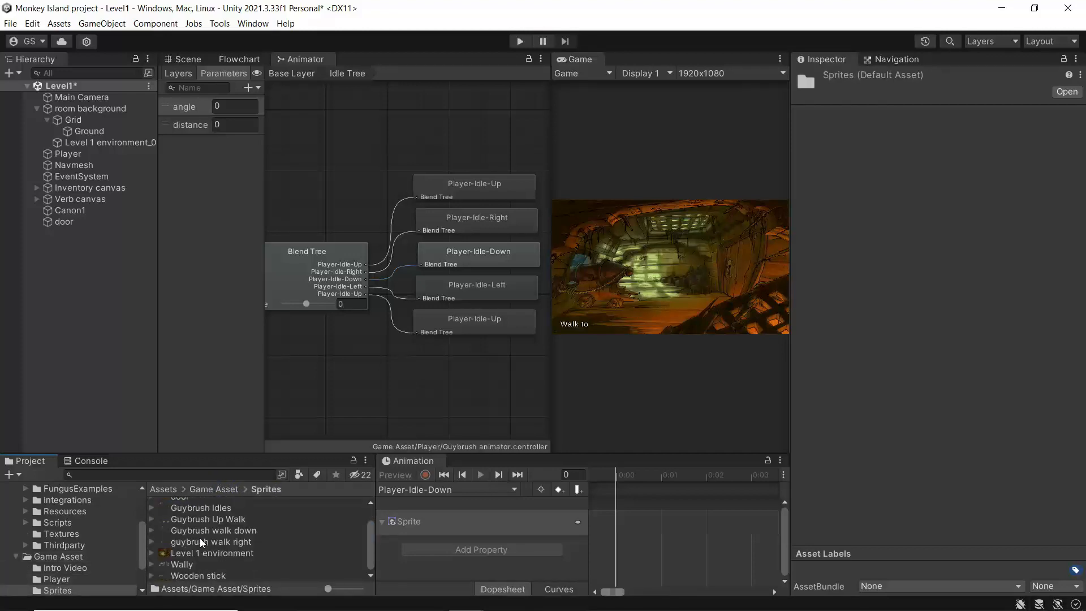
pyautogui.click(152, 509)
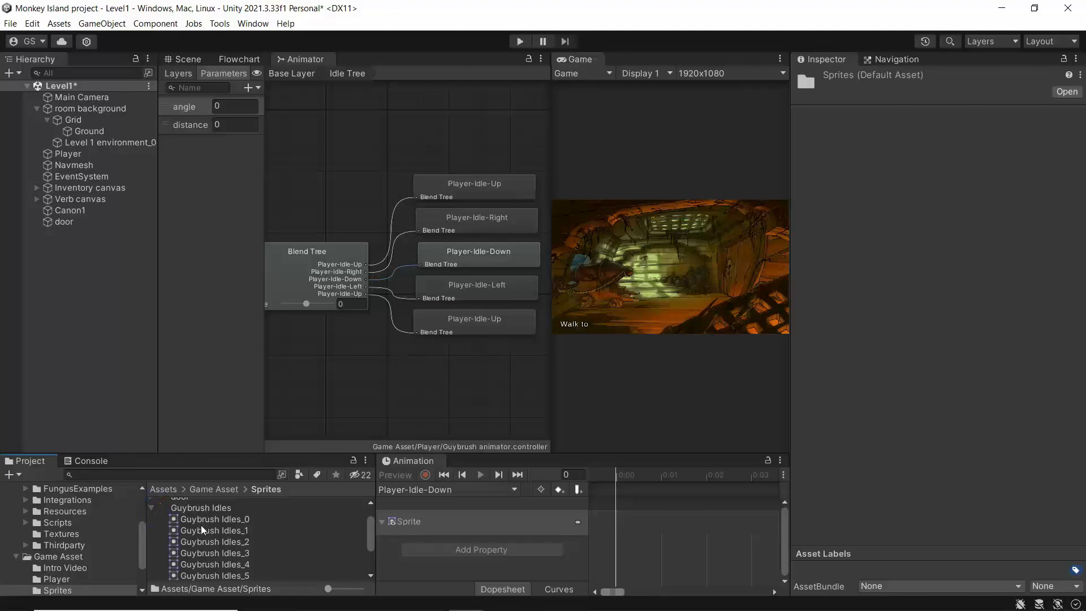
pyautogui.click(346, 587)
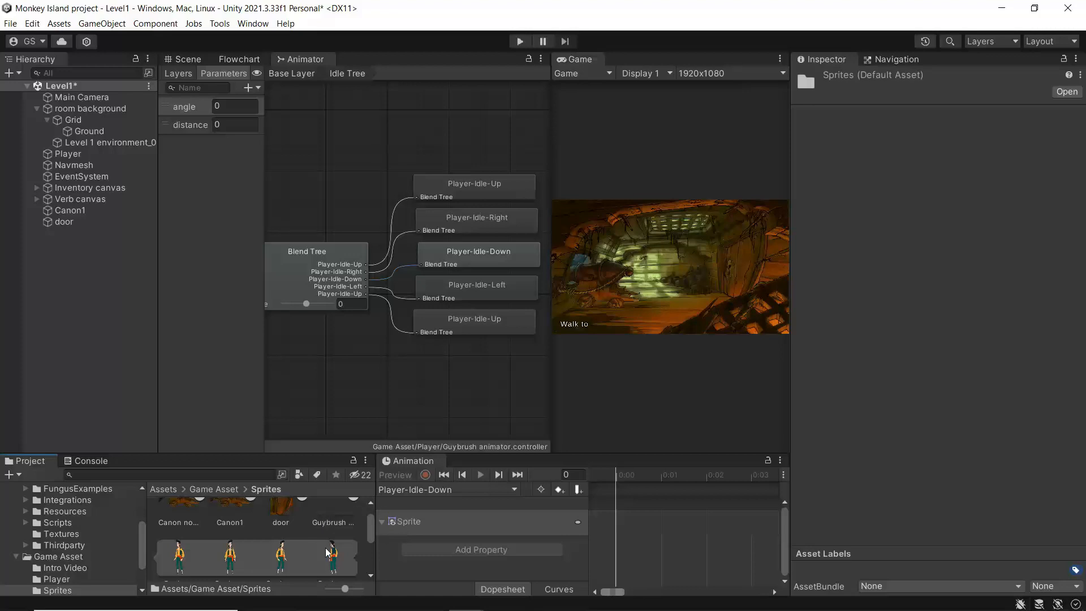
pyautogui.scroll(-1, 333, 552)
pyautogui.moveTo(234, 521); pyautogui.dragTo(625, 528)
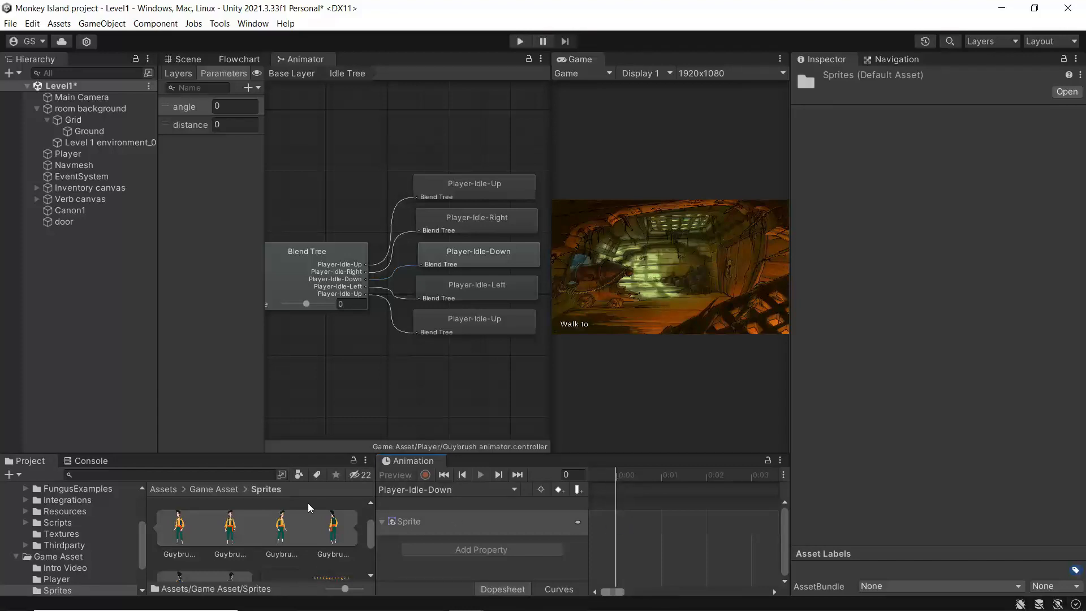
pyautogui.click(234, 538)
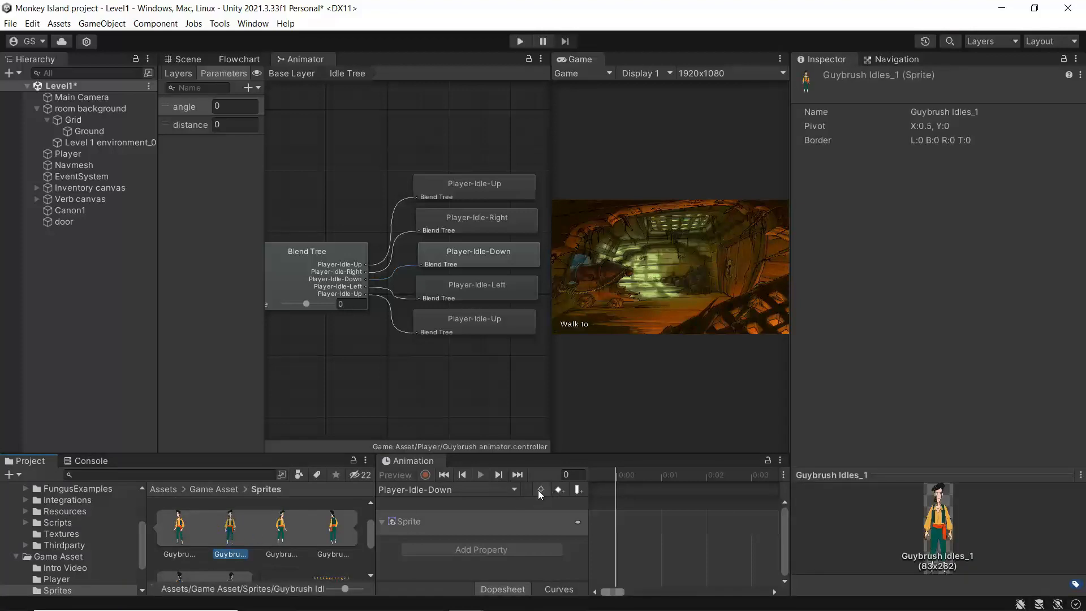
# Delete all the remaining sprite keyframes from the Player-Idle-Down clip.
pyautogui.click(468, 493)
pyautogui.scroll(-5, 635, 534)
pyautogui.scroll(-8, 629, 562)
pyautogui.scroll(-6, 626, 558)
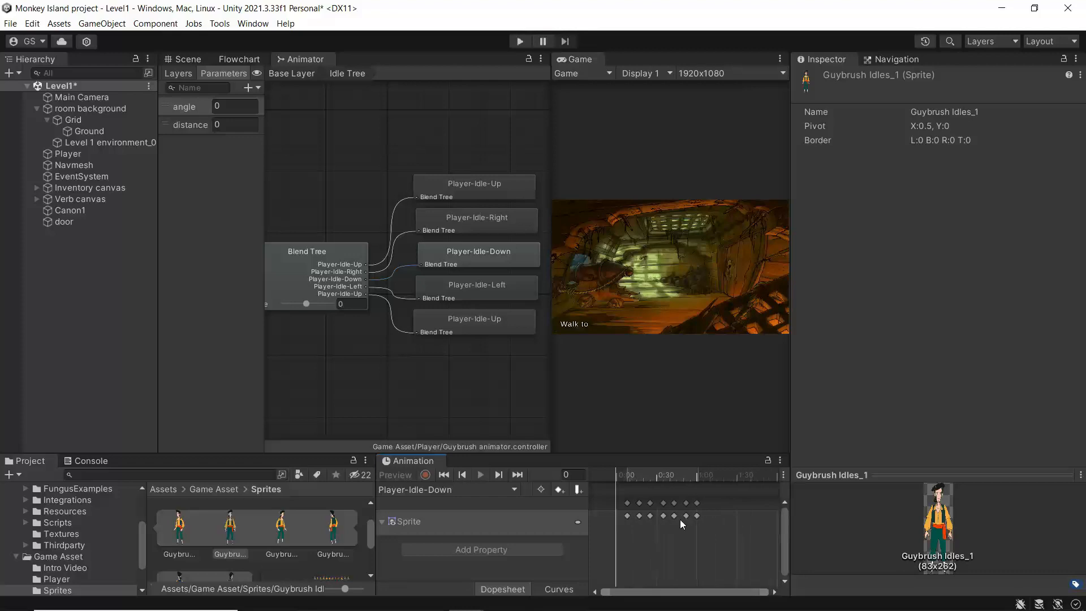
pyautogui.moveTo(726, 504); pyautogui.dragTo(621, 528)
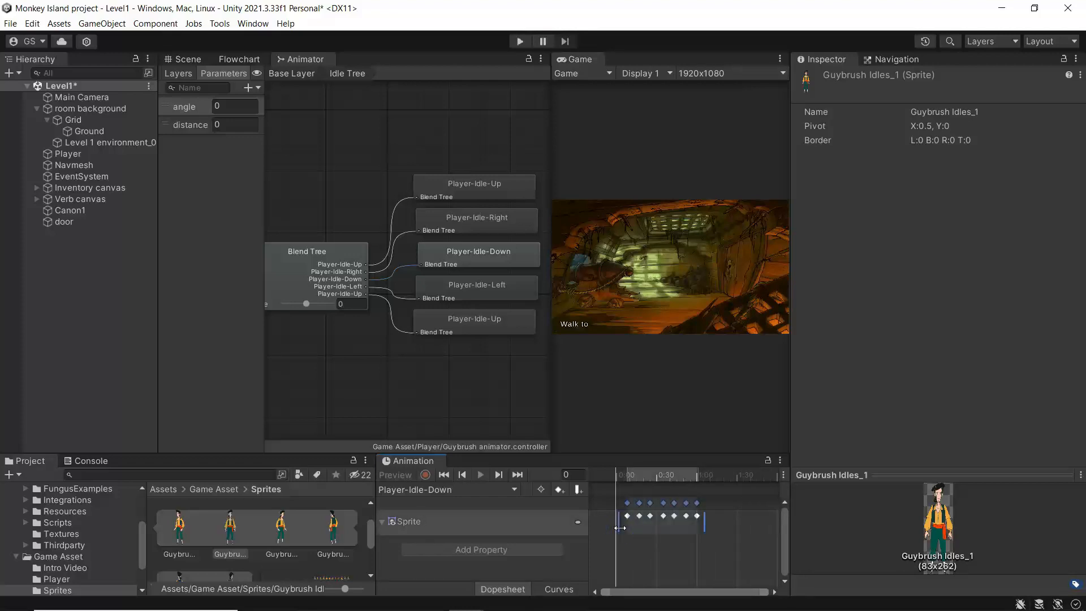
pyautogui.press('Delete')
# Select the Player object and place the front-facing Guybrush Idles_1 sprite at frame 0 of its Player-Idle-Down clip.
pyautogui.moveTo(228, 531); pyautogui.dragTo(618, 512)
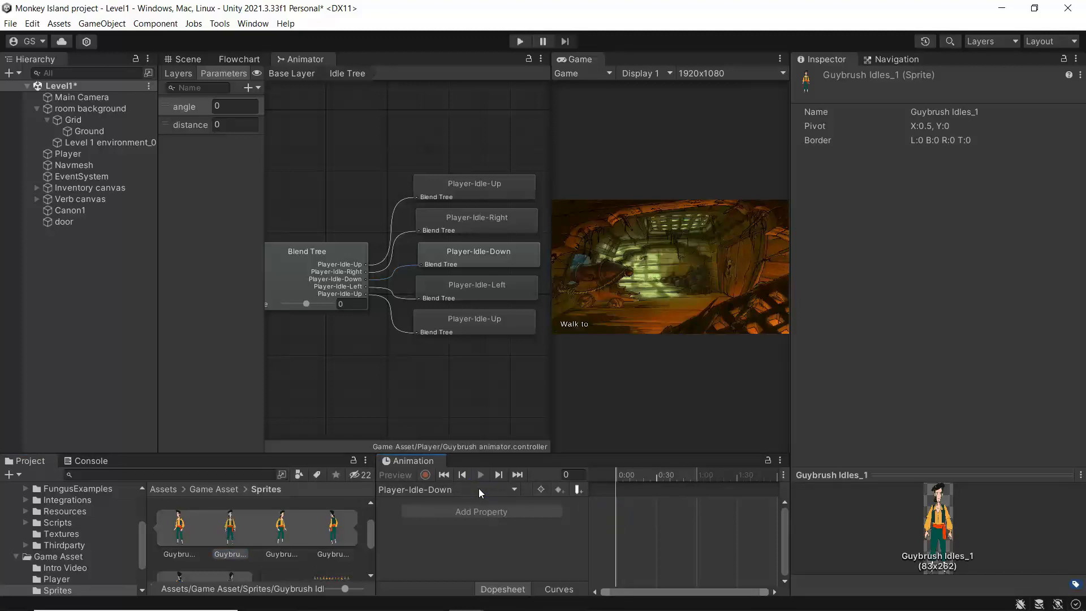
pyautogui.click(64, 154)
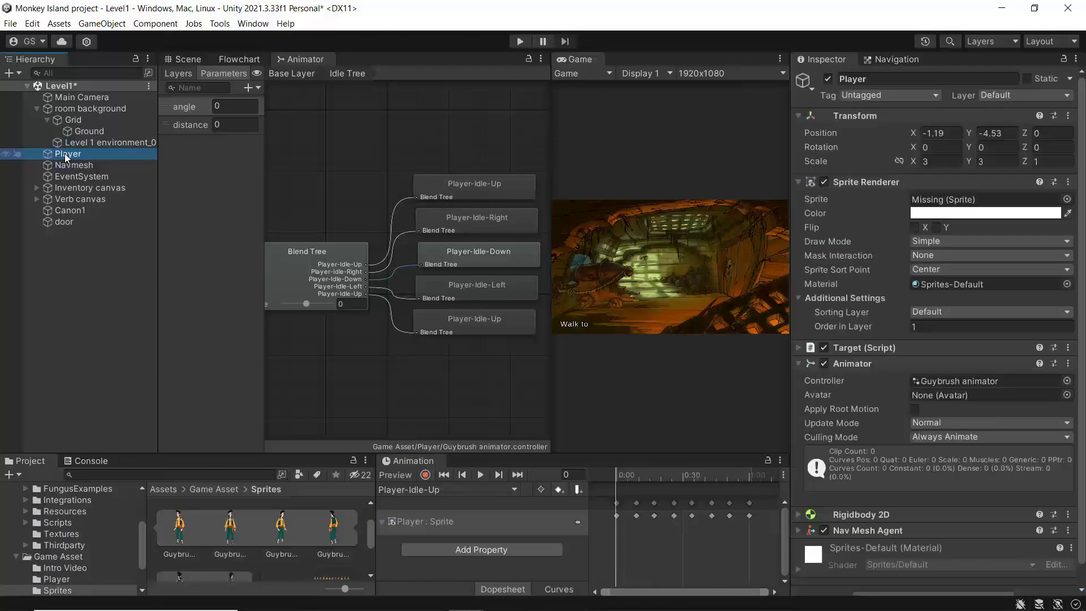
pyautogui.click(461, 492)
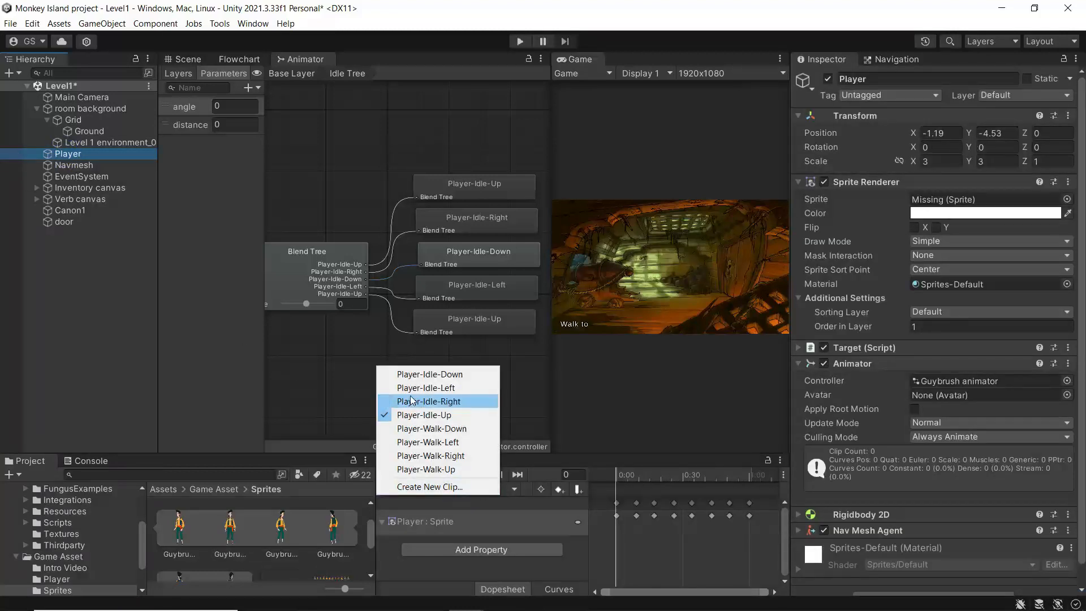
pyautogui.click(419, 376)
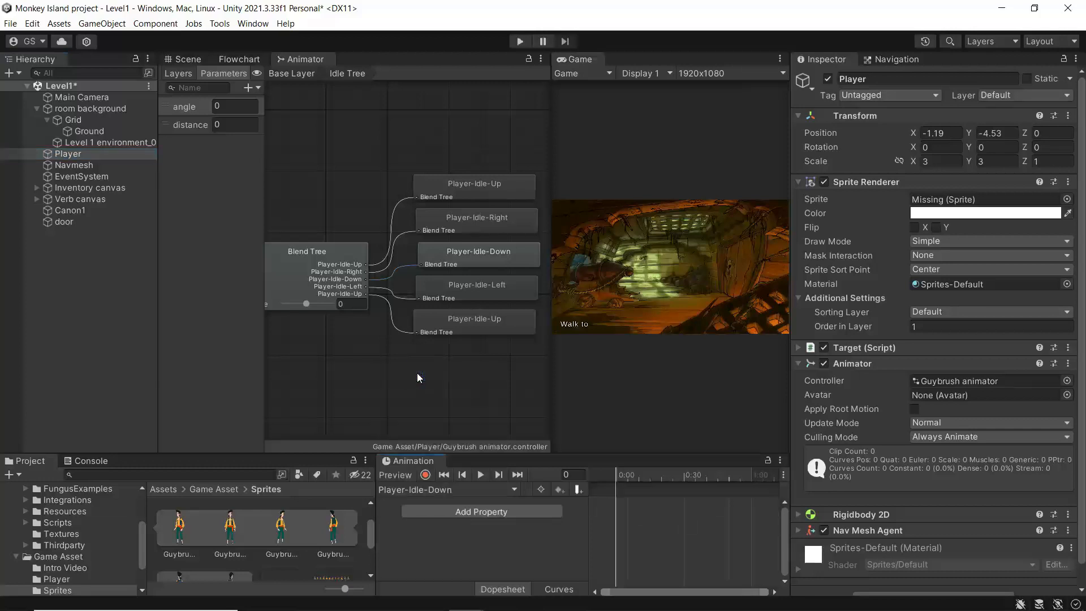
pyautogui.moveTo(242, 538); pyautogui.dragTo(669, 495)
pyautogui.moveTo(616, 507); pyautogui.dragTo(616, 507)
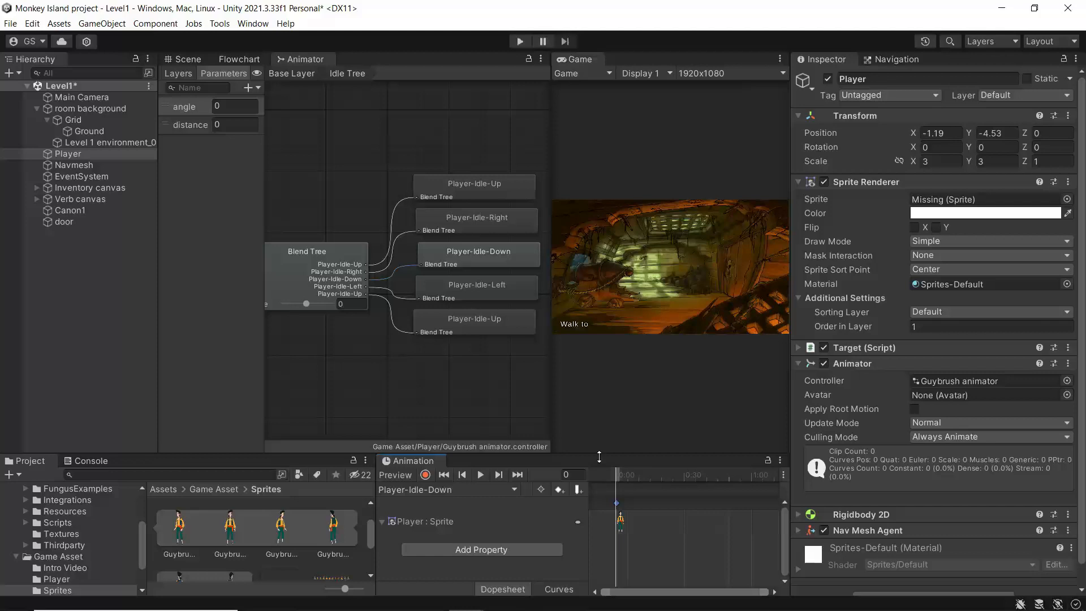
# Make the Animation panel taller and delete all sprite keyframes from the Player-Idle-Left clip.
pyautogui.moveTo(601, 454); pyautogui.dragTo(605, 424)
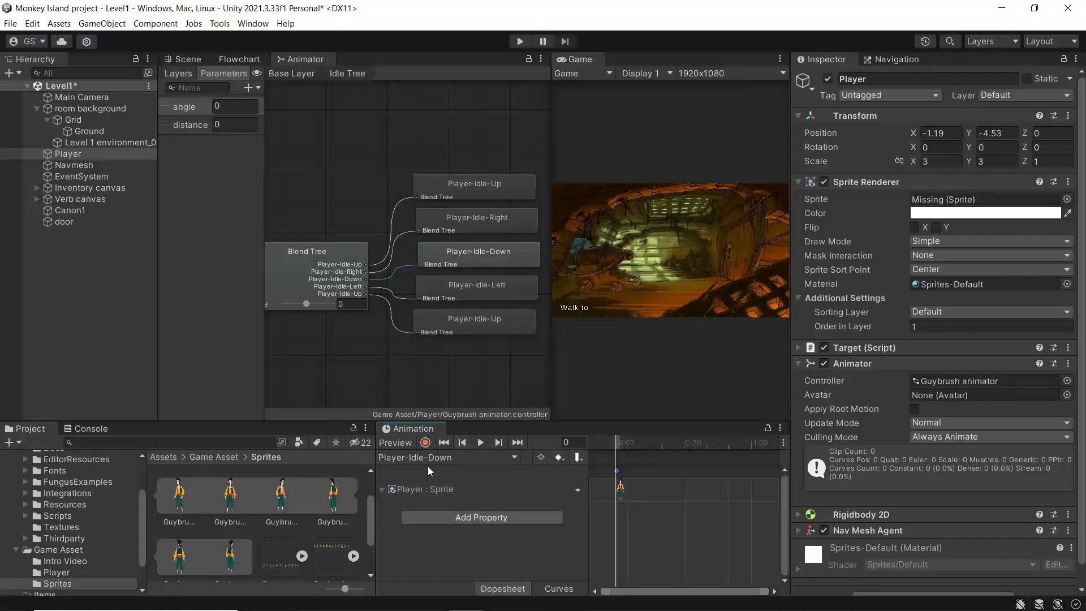
pyautogui.click(457, 459)
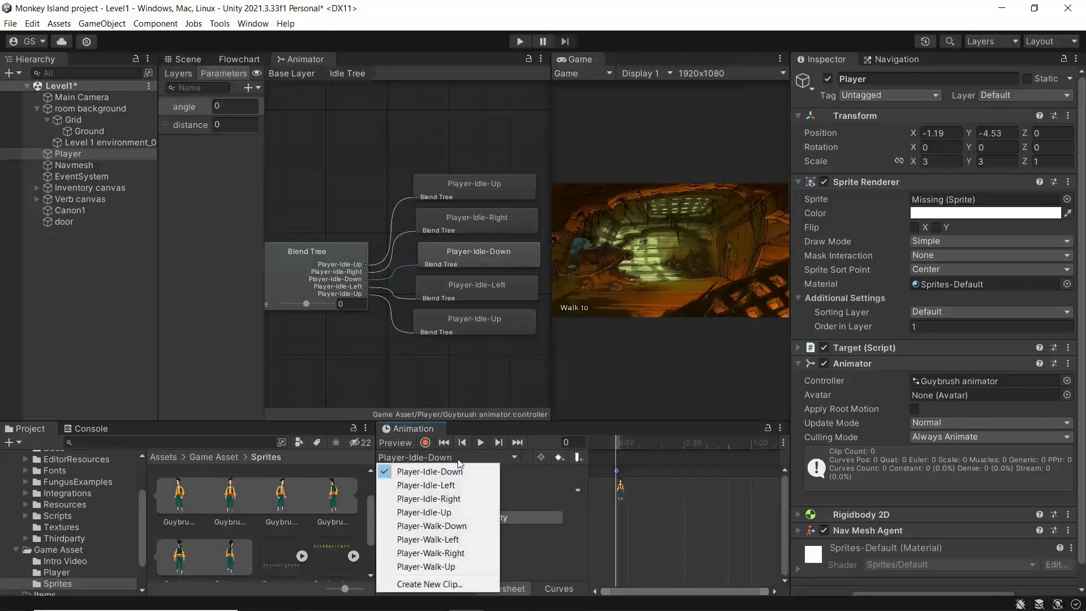
pyautogui.click(445, 486)
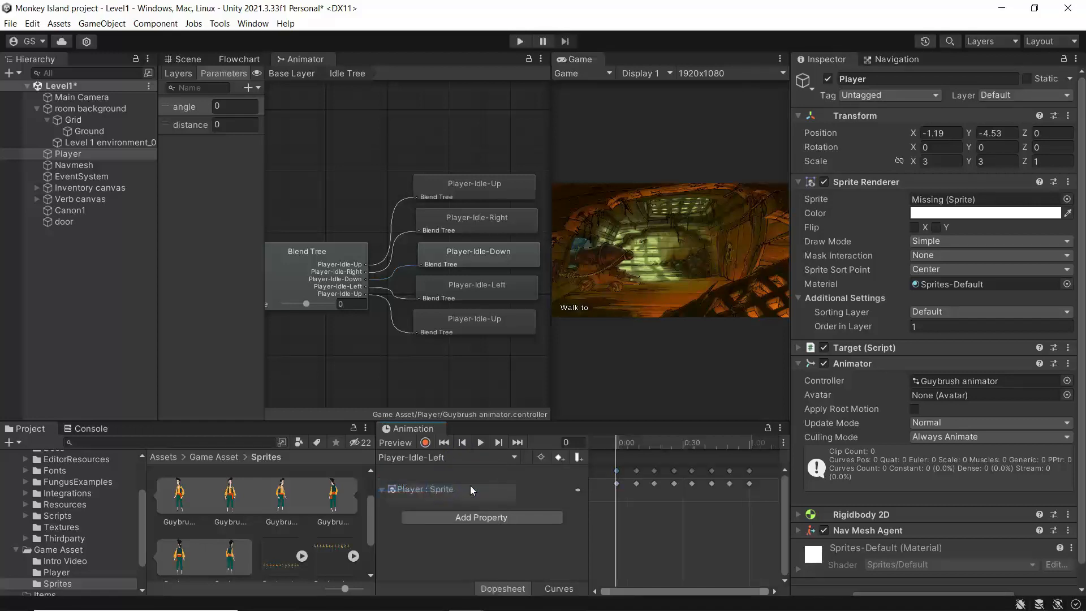
pyautogui.moveTo(766, 467); pyautogui.dragTo(599, 500)
pyautogui.press('Delete')
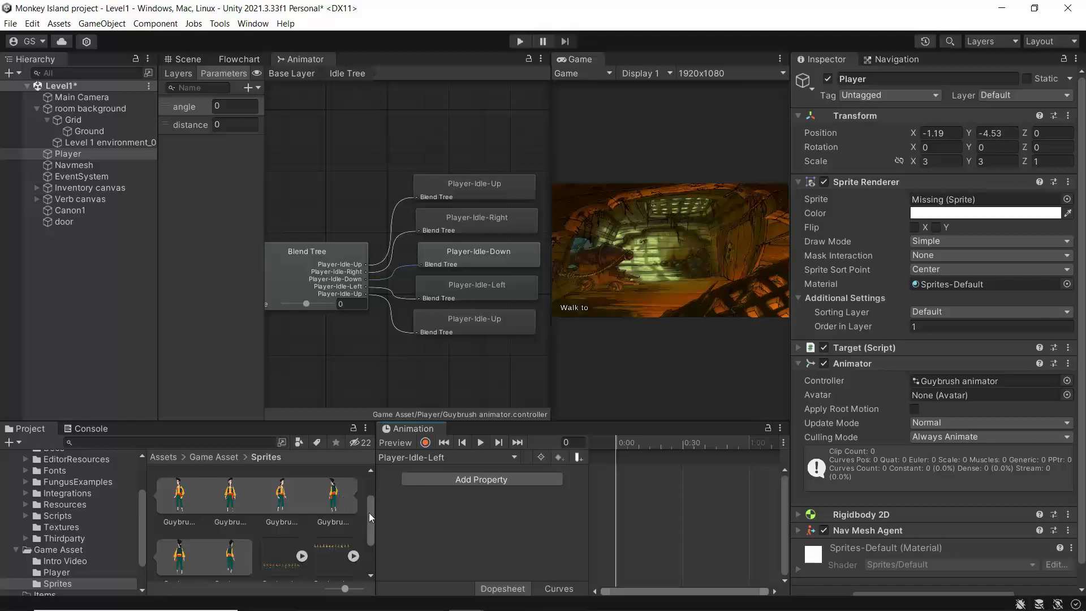
# Place the first, left-facing Guybrush Idles sprite at frame 0 of the Player-Idle-Left clip.
pyautogui.moveTo(370, 513); pyautogui.dragTo(369, 505)
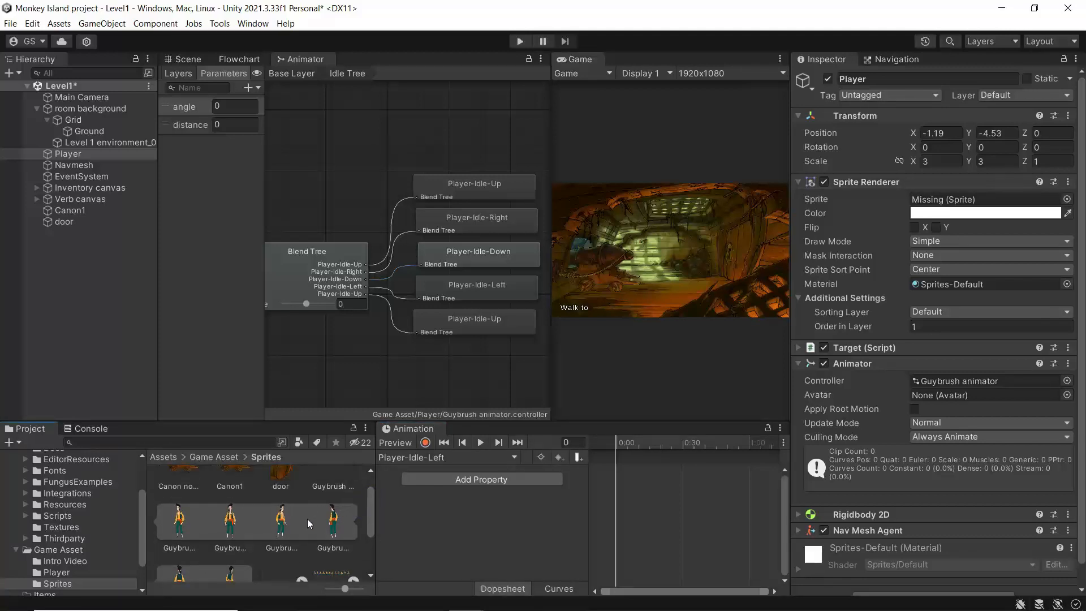
pyautogui.scroll(-2, 307, 518)
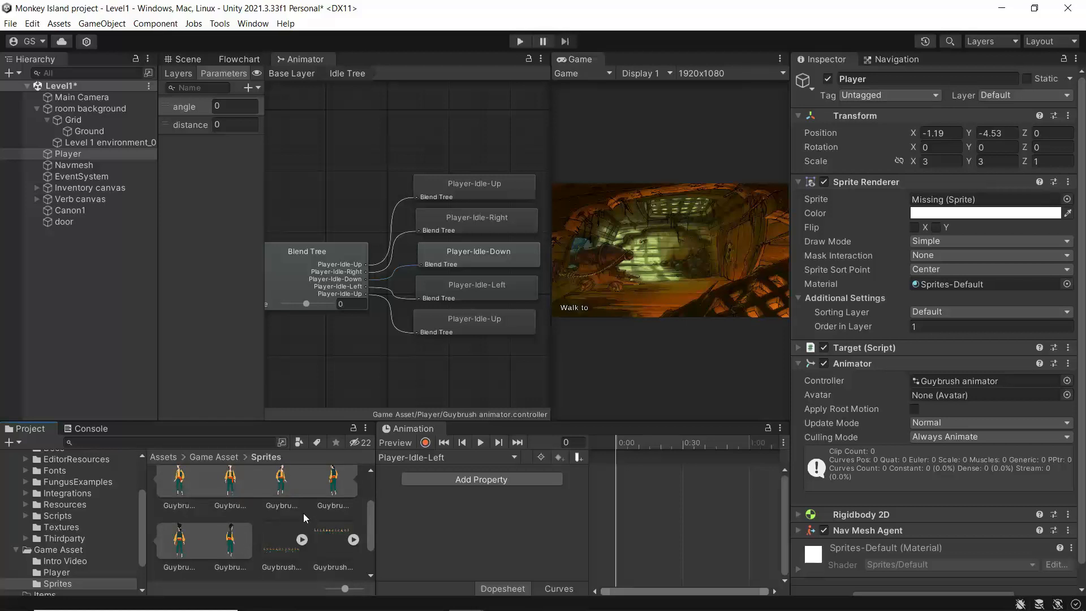
pyautogui.scroll(2, 304, 514)
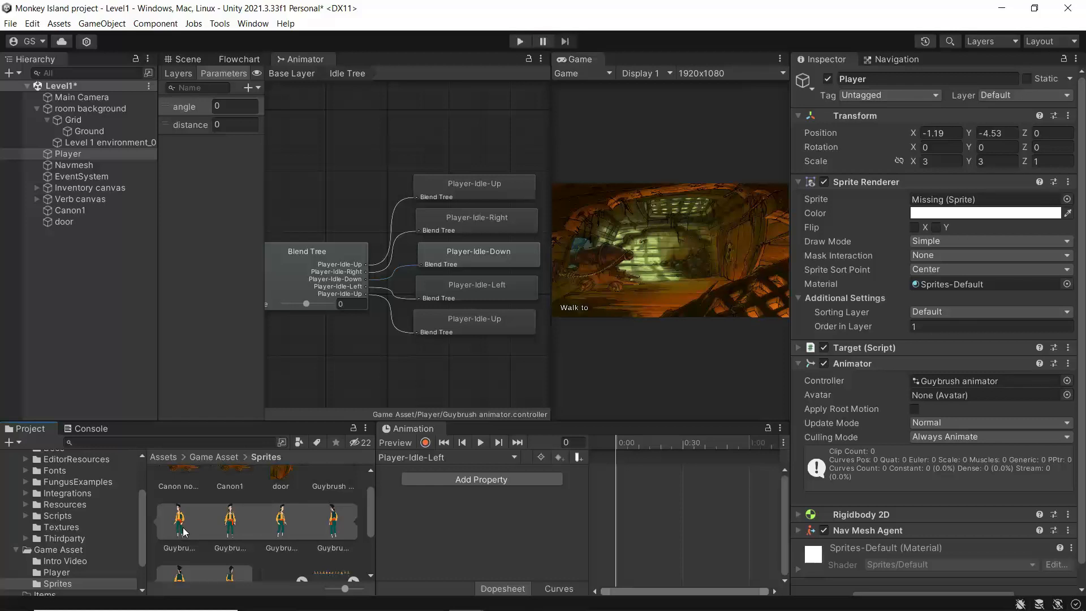
pyautogui.moveTo(181, 530); pyautogui.dragTo(616, 479)
# Replace all keyframes in the Player-Idle-Right clip with the third, right-facing Guybrush Idles sprite at frame 0.
pyautogui.click(457, 460)
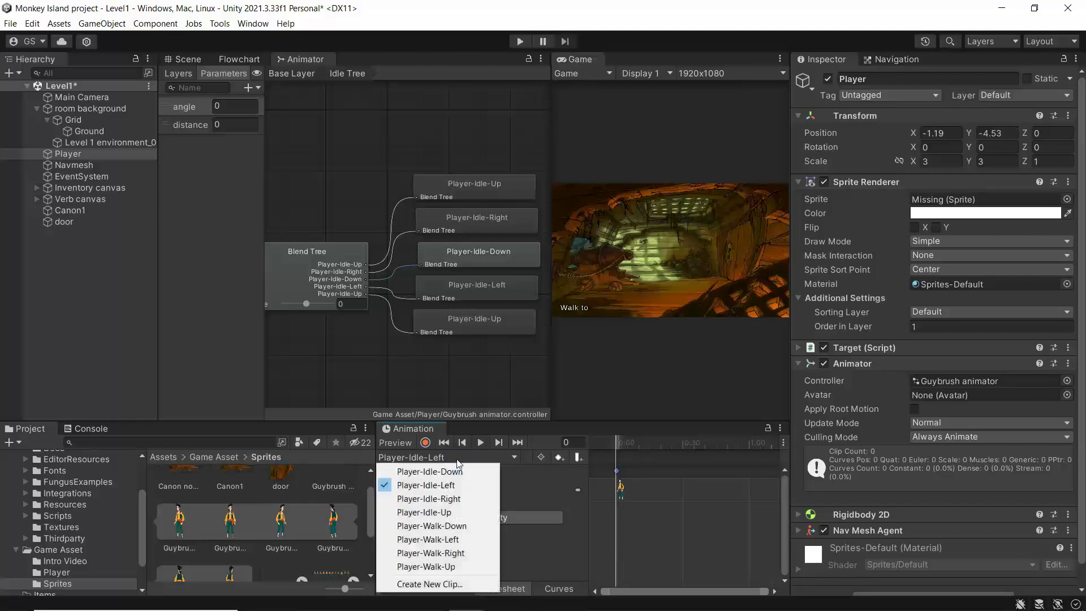
pyautogui.click(457, 498)
pyautogui.moveTo(766, 468); pyautogui.dragTo(590, 493)
pyautogui.press('Delete')
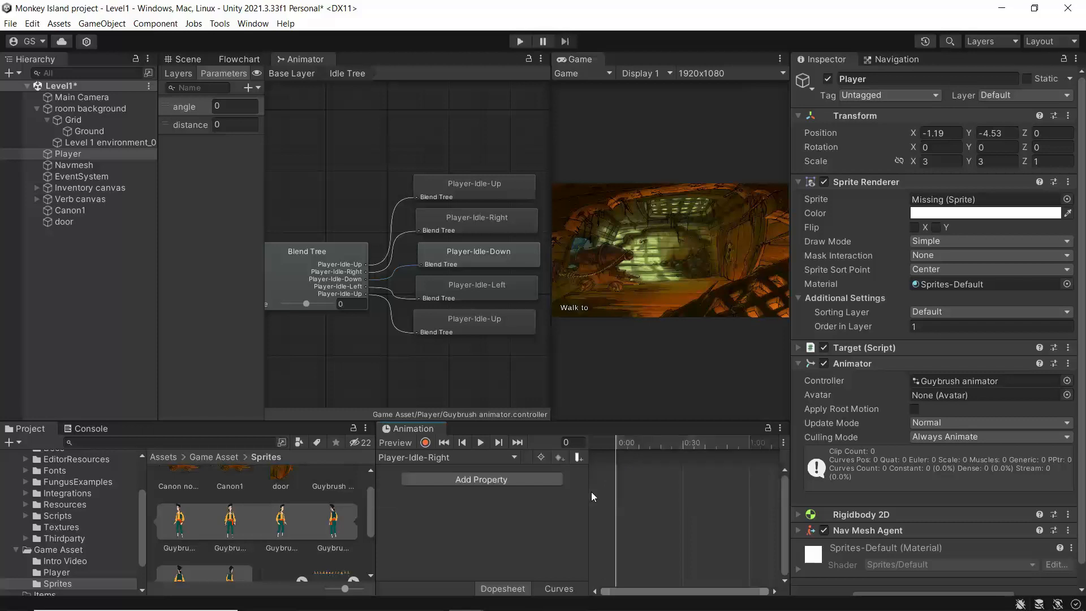
pyautogui.moveTo(289, 521); pyautogui.dragTo(615, 474)
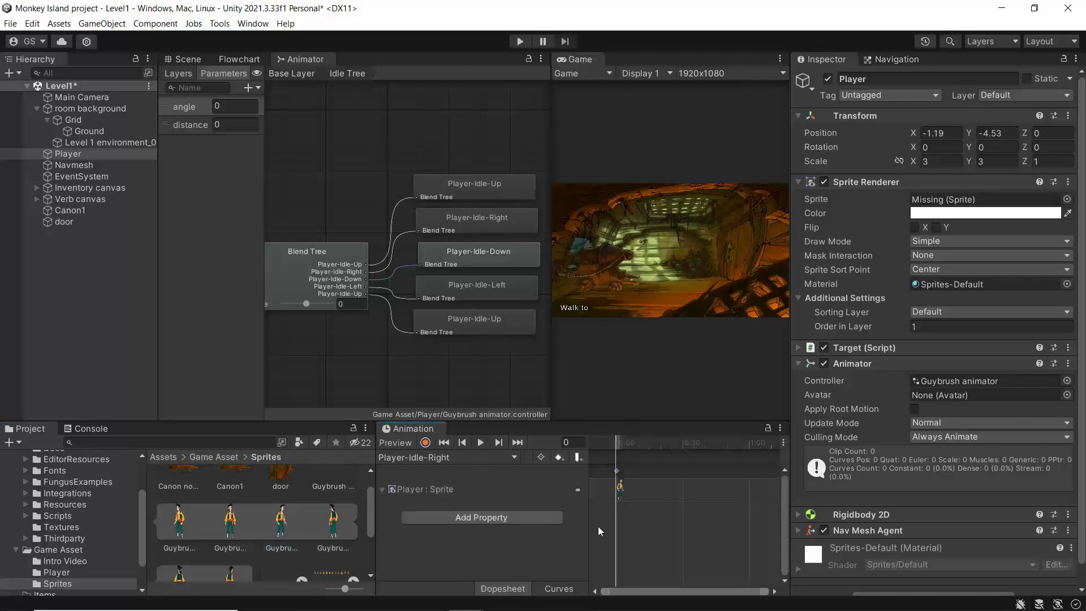
# Replace all keyframes in the Player-Idle-Up clip with the fifth, back-facing Guybrush Idles sprite at frame 0.
pyautogui.click(487, 458)
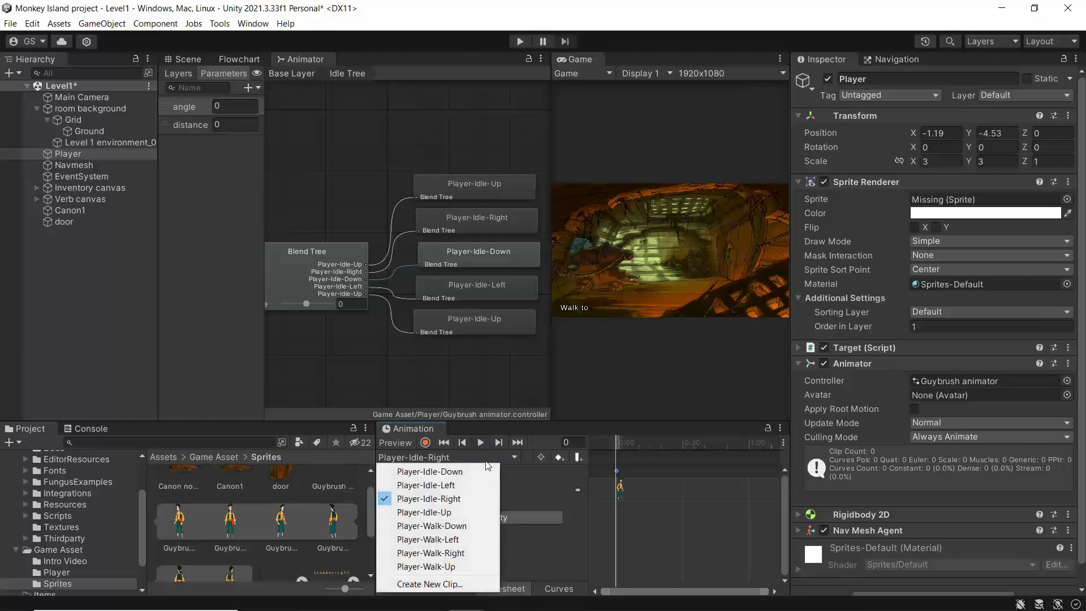
pyautogui.click(450, 512)
pyautogui.moveTo(772, 471); pyautogui.dragTo(606, 490)
pyautogui.press('Delete')
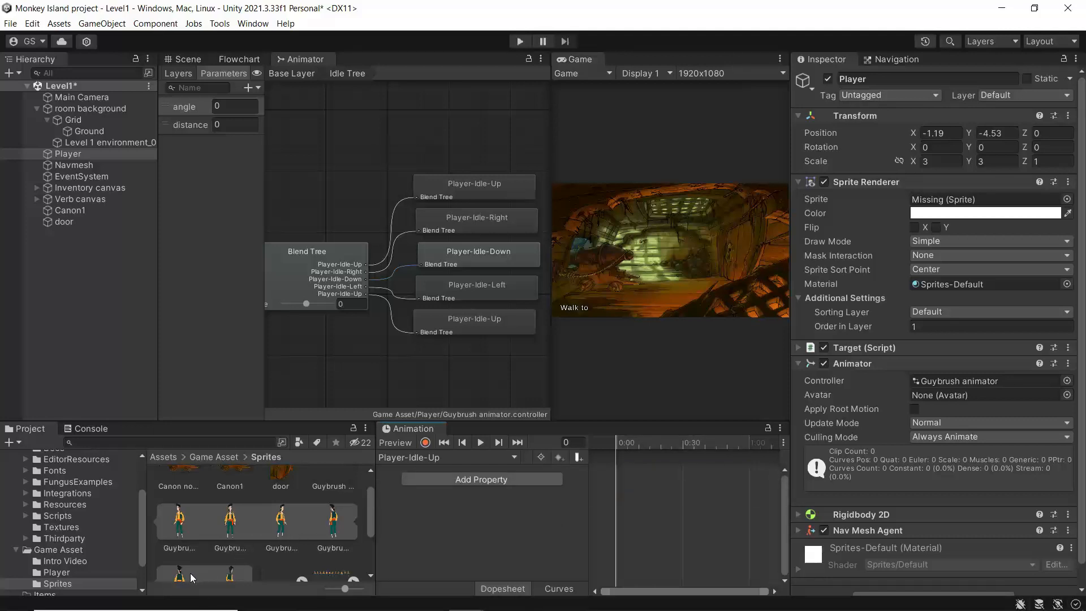
pyautogui.moveTo(184, 578); pyautogui.dragTo(619, 488)
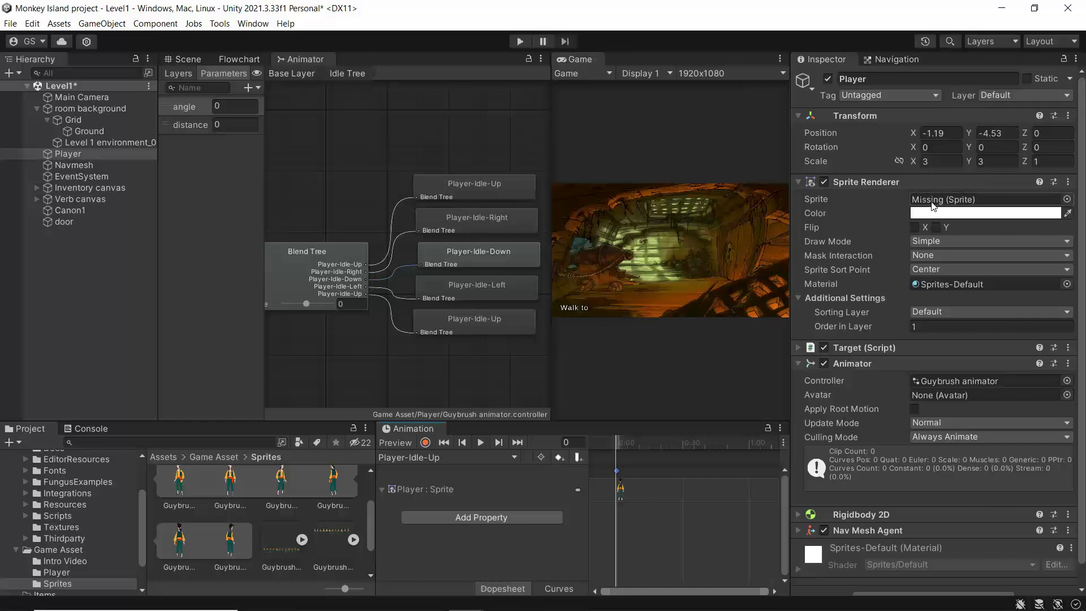
# Assign Guybrush Idles_1 to the Player's Sprite Renderer and set its X and Y scale to 2.
pyautogui.moveTo(229, 491); pyautogui.dragTo(954, 207)
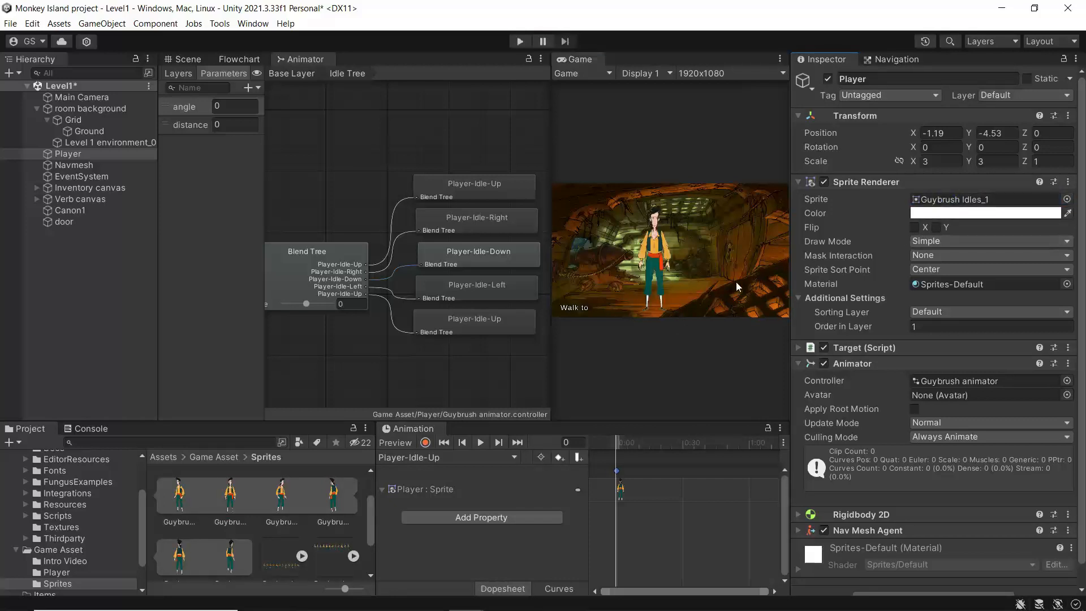
pyautogui.click(937, 162)
pyautogui.write('2')
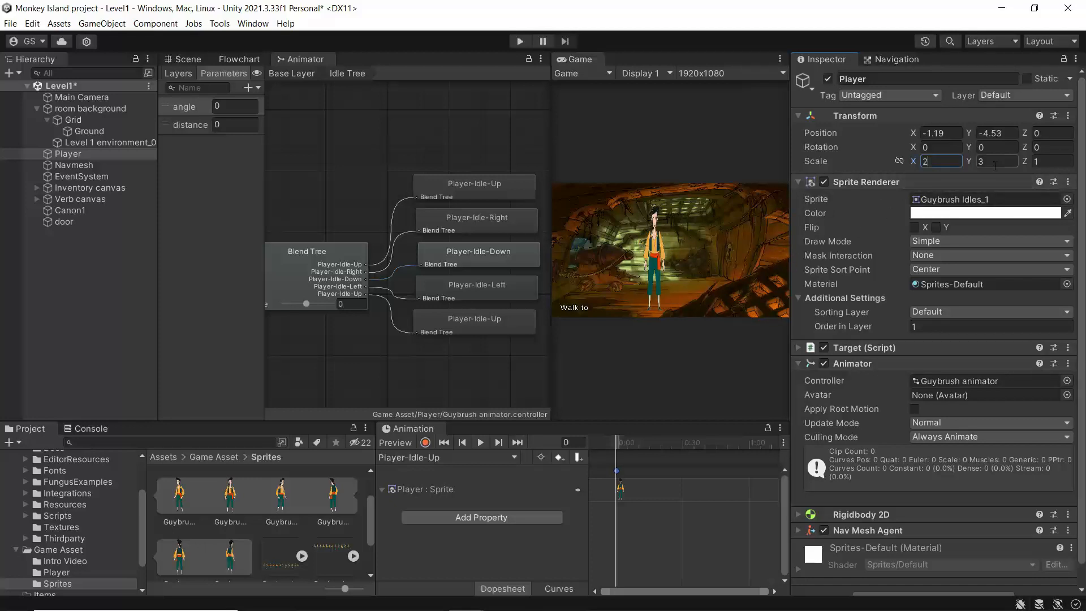
pyautogui.click(990, 162)
pyautogui.write('2')
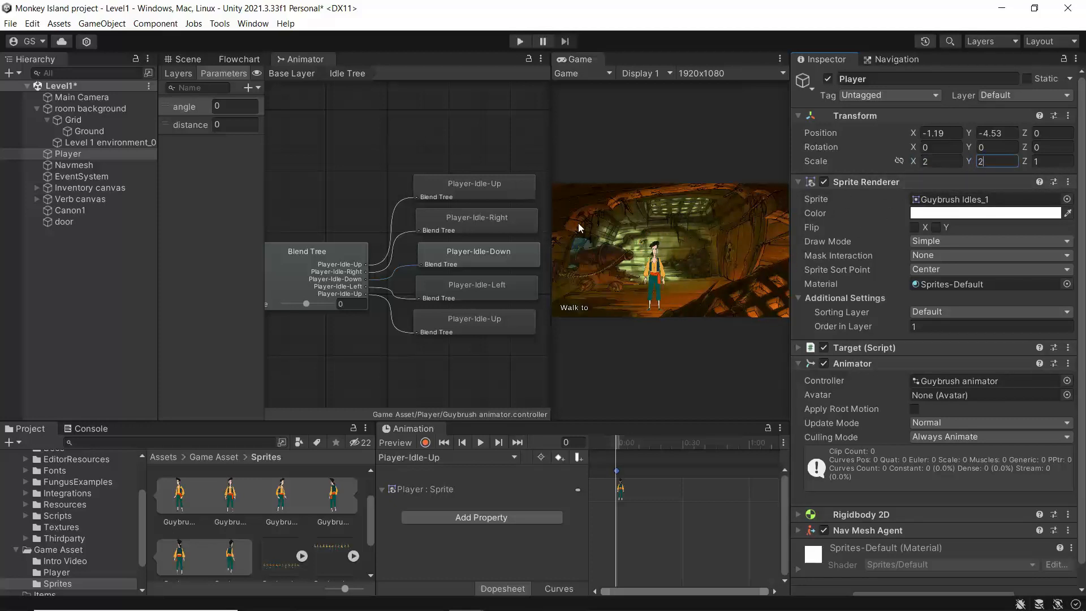
# Move the Player in the scene with the Move tool to about X 1.61, Y -3.17, in front of the back wall.
pyautogui.scroll(2, 652, 273)
pyautogui.scroll(1, 652, 274)
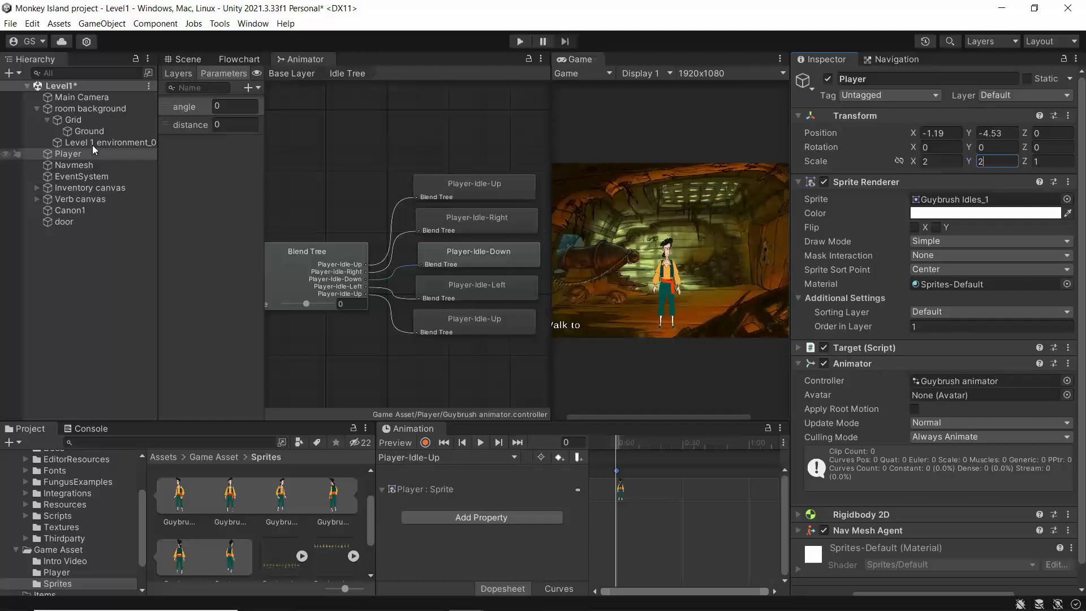
pyautogui.click(194, 60)
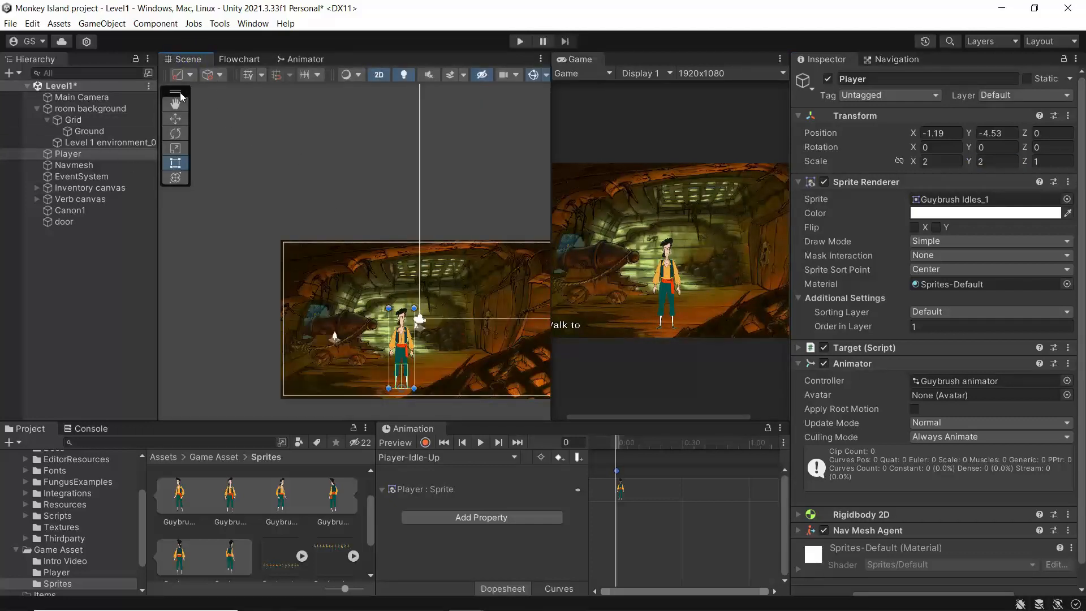
pyautogui.click(175, 119)
pyautogui.moveTo(453, 388); pyautogui.dragTo(494, 385)
pyautogui.moveTo(443, 338); pyautogui.dragTo(443, 317)
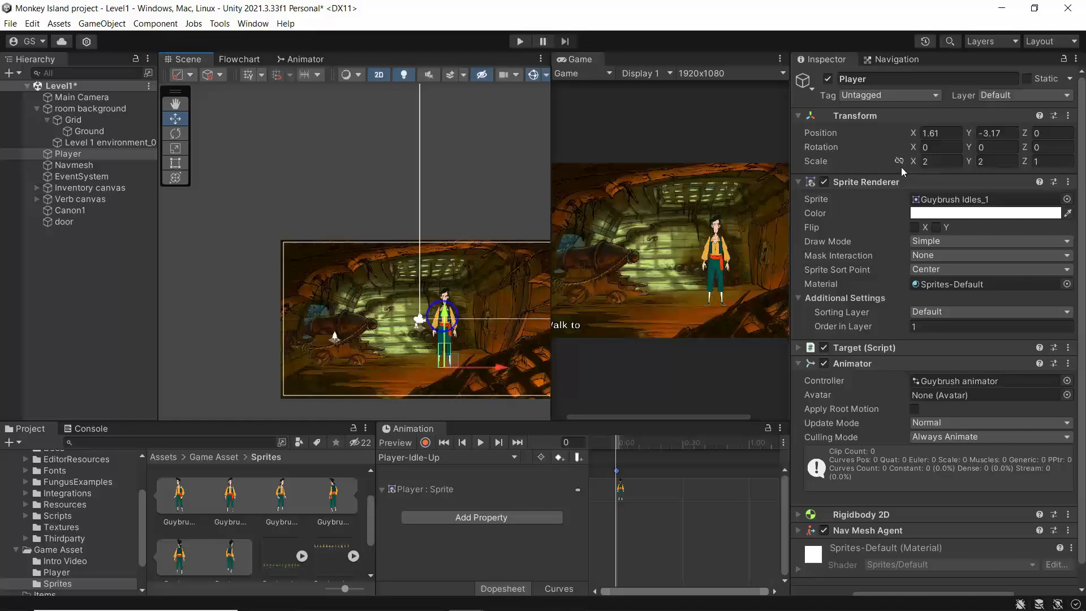
# Reduce the Player's size by setting its X and Y scale to 1.7.
pyautogui.click(993, 161)
pyautogui.write('1.5')
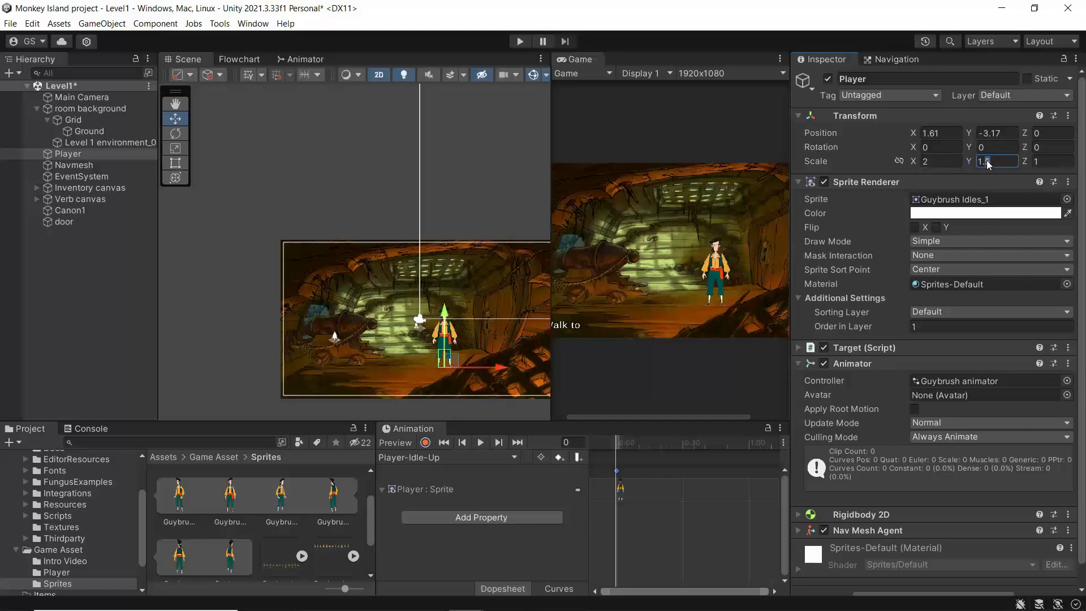
pyautogui.press('BackSpace')
pyautogui.write('7')
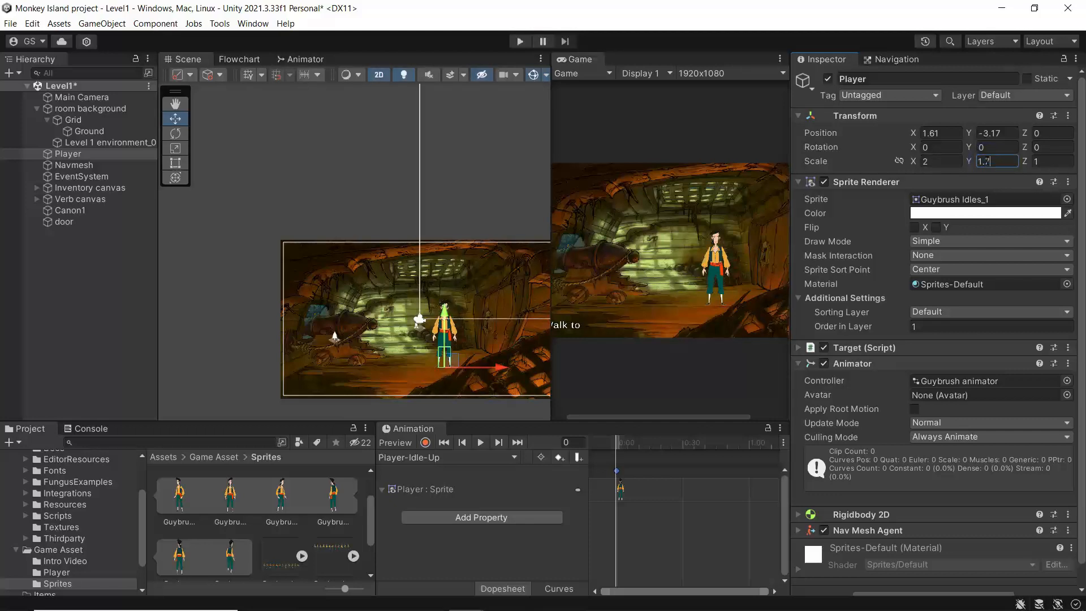
pyautogui.click(939, 161)
pyautogui.write('1.7')
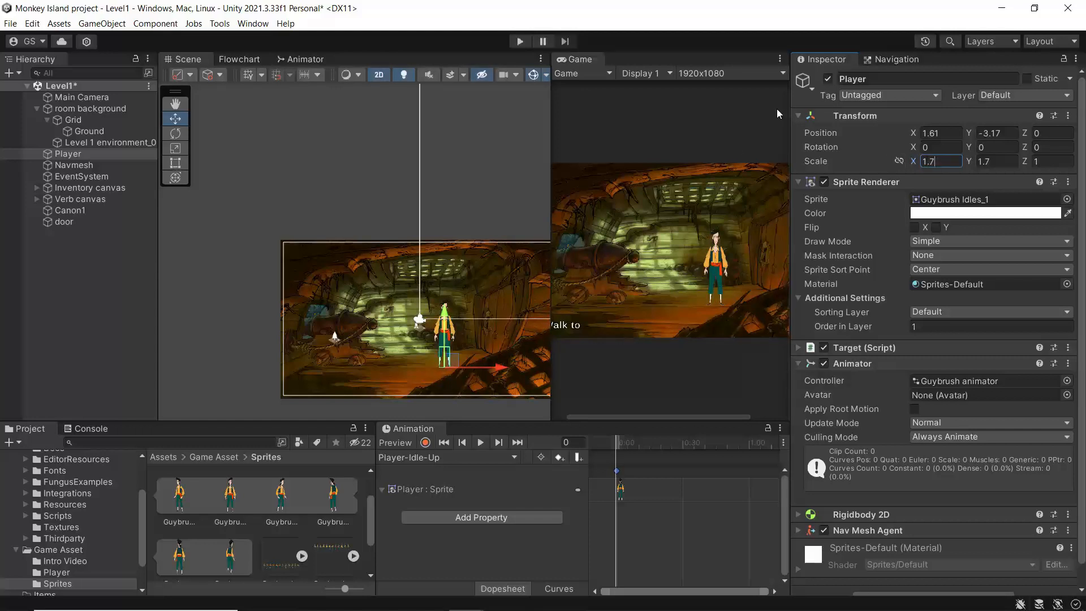
# Maximize the Game view to check the Player's size against the room, and restore the normal layout.
pyautogui.click(780, 59)
pyautogui.click(814, 104)
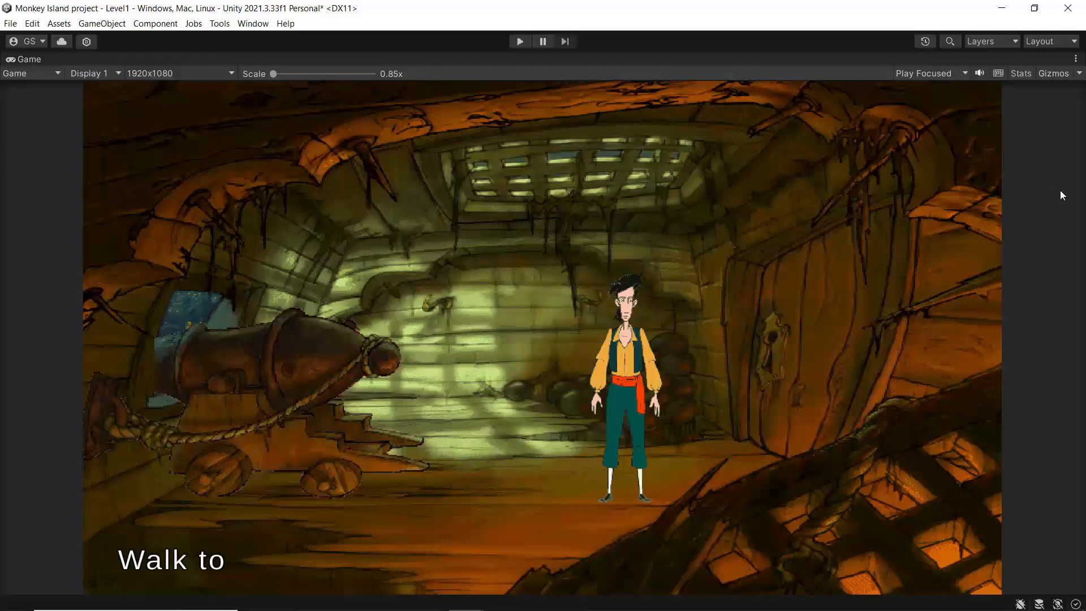
pyautogui.click(1076, 59)
pyautogui.click(968, 104)
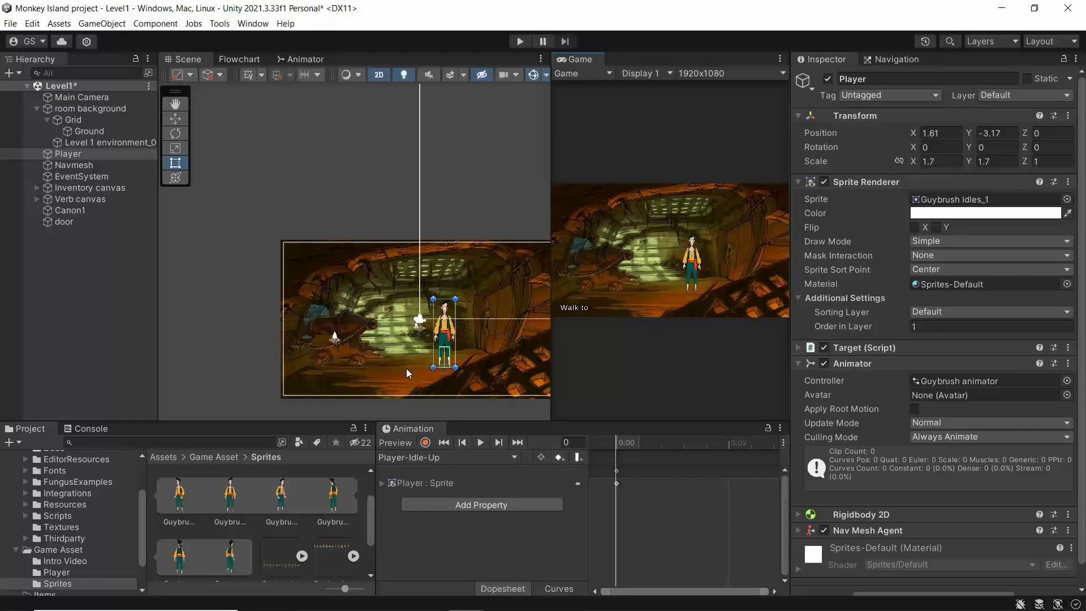
# Run the game, send the Player a short way across the floor, and maximize the Game view.
pyautogui.click(518, 41)
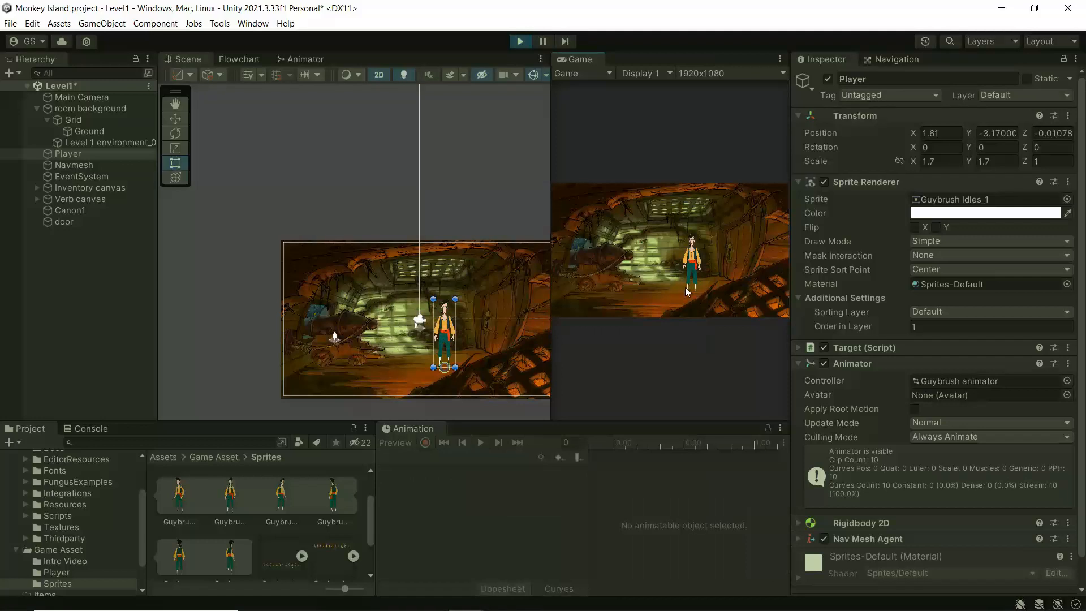
pyautogui.click(683, 287)
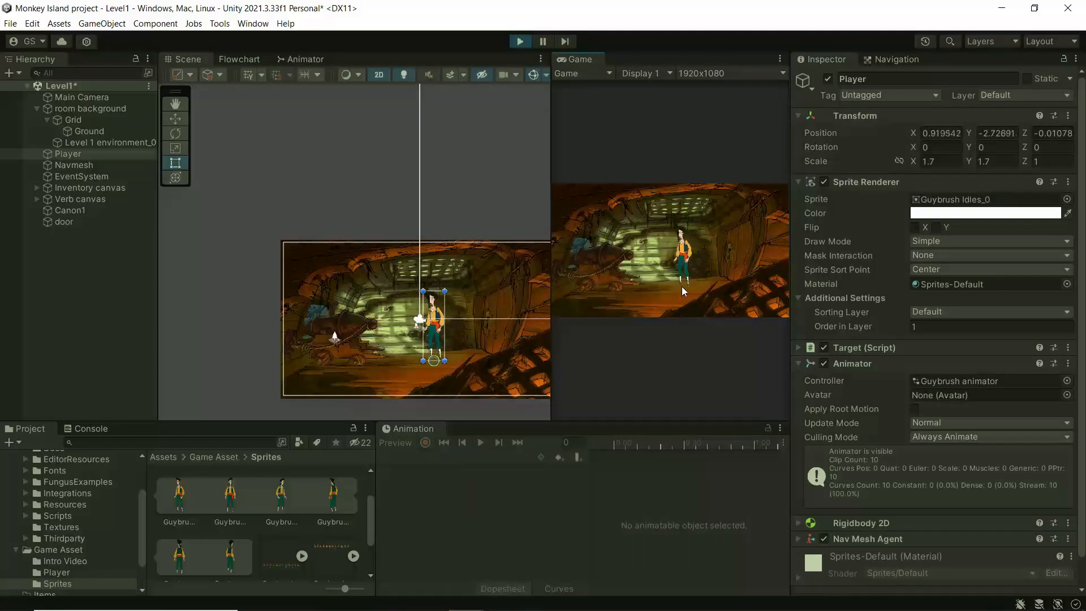
pyautogui.click(780, 59)
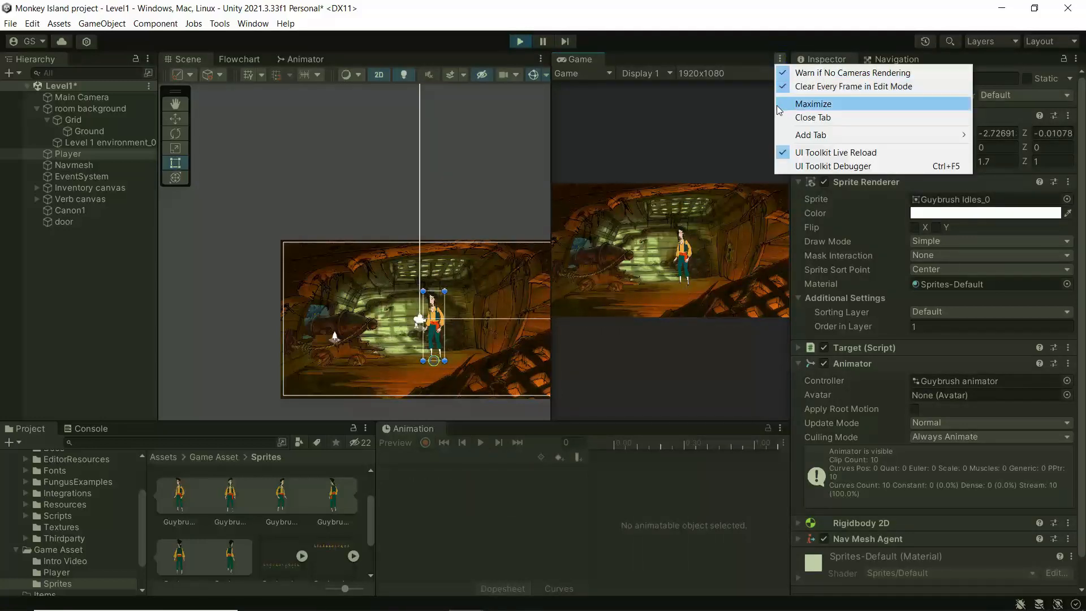
pyautogui.click(779, 104)
# Walk the Player around the room toward the back wall, forward and sideways to test his animations, and stop the game.
pyautogui.click(657, 458)
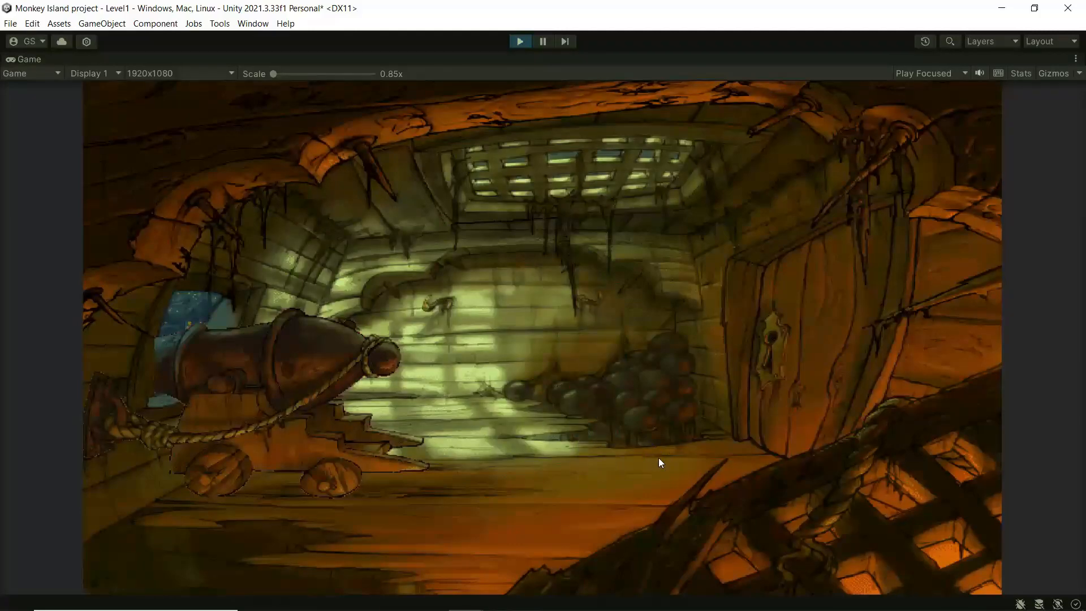
pyautogui.click(579, 421)
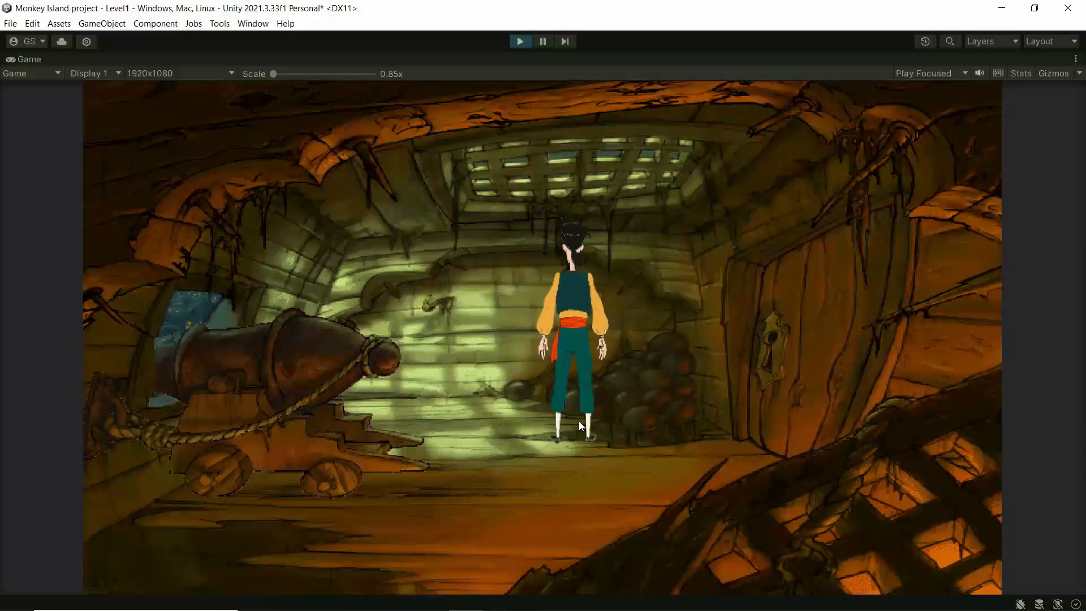
pyautogui.click(581, 501)
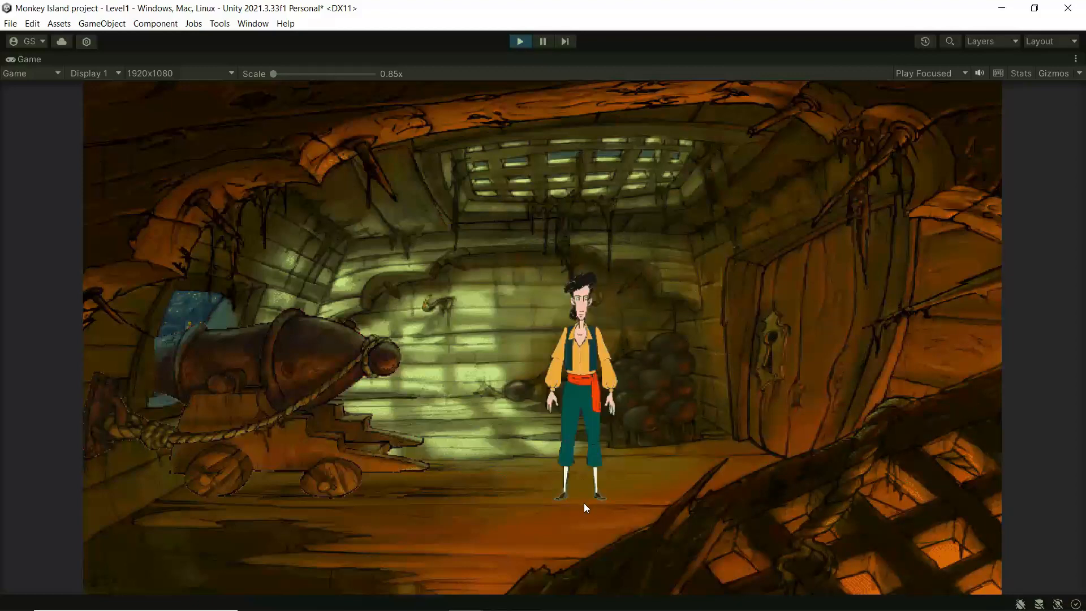
pyautogui.click(655, 466)
pyautogui.click(600, 470)
pyautogui.click(630, 483)
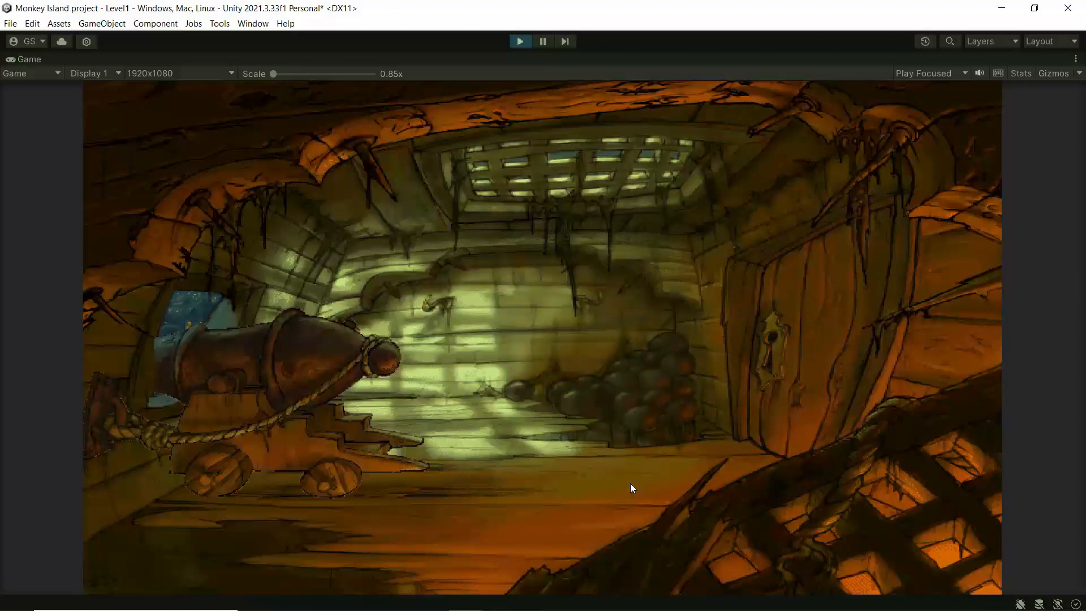
pyautogui.click(525, 41)
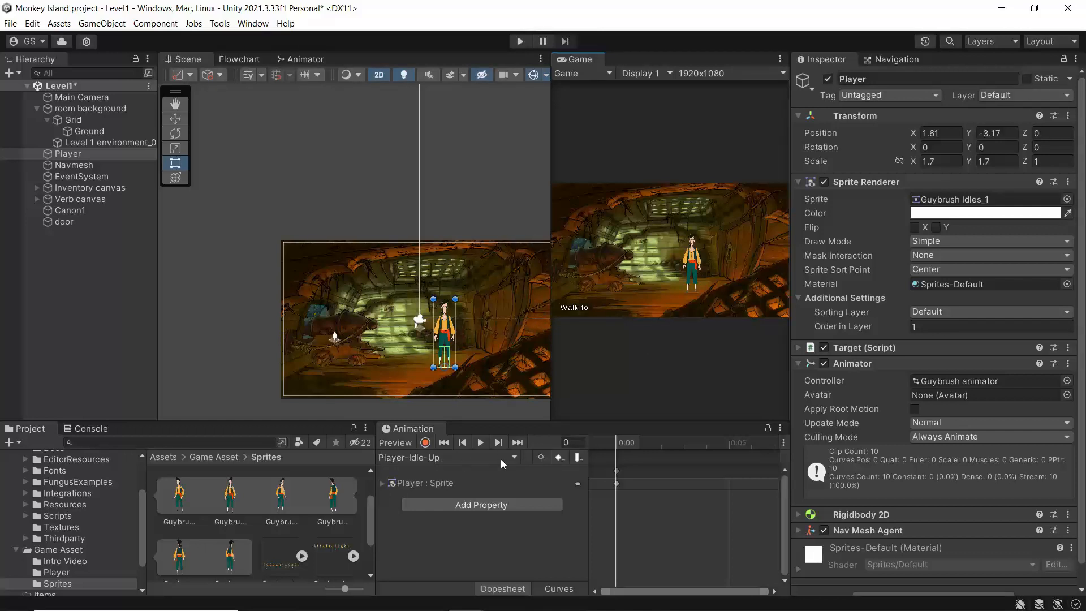
# Show the Player-Walk-Down clip for editing, select the Guybrush Up Walk sheet, and display the Sprites folder as a list.
pyautogui.click(454, 458)
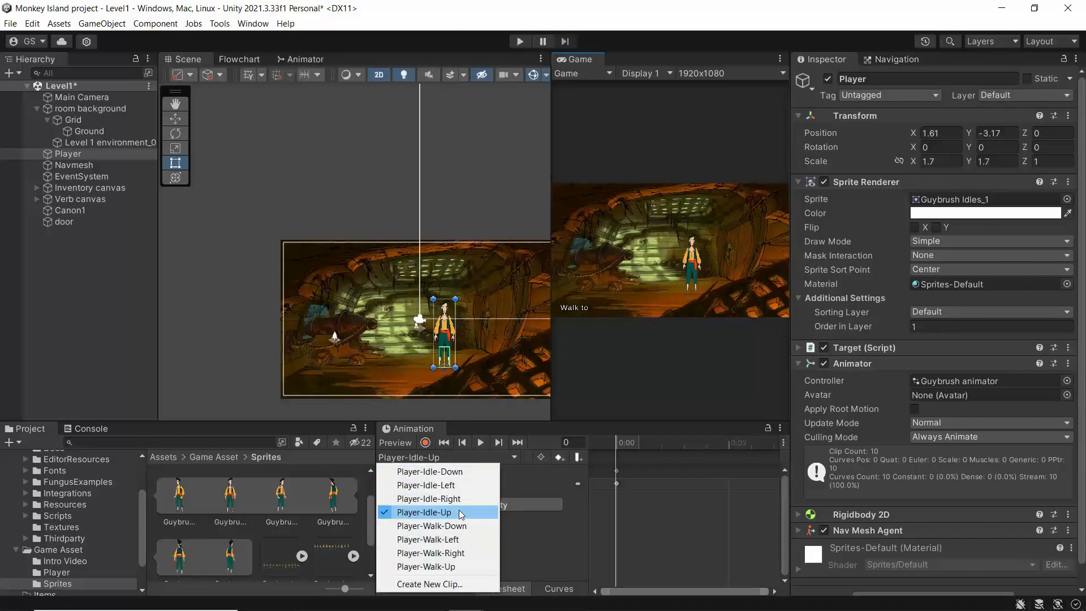
pyautogui.click(417, 529)
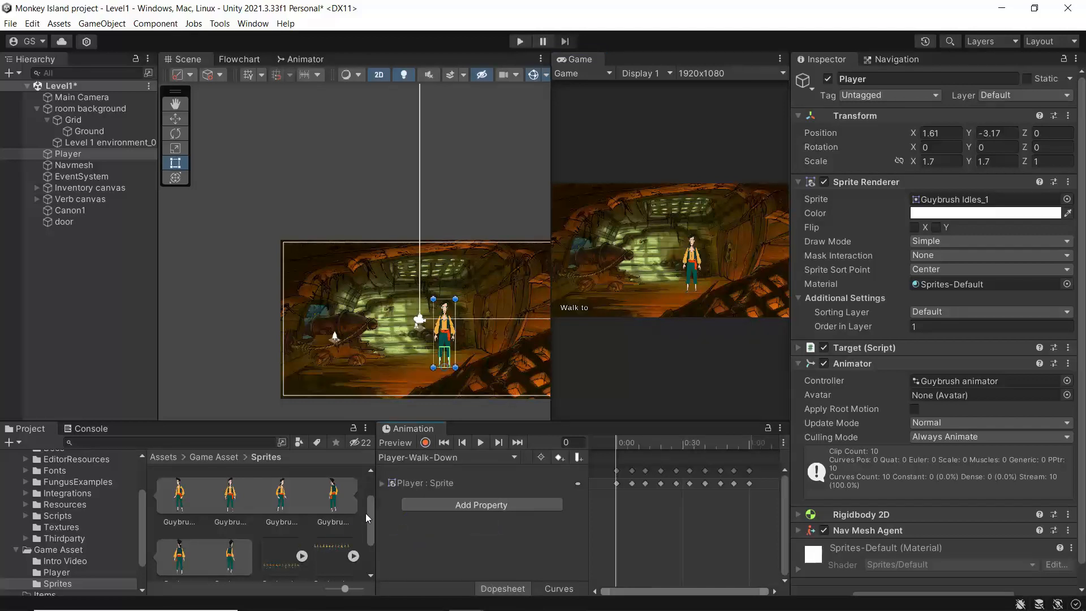
pyautogui.scroll(-2, 289, 509)
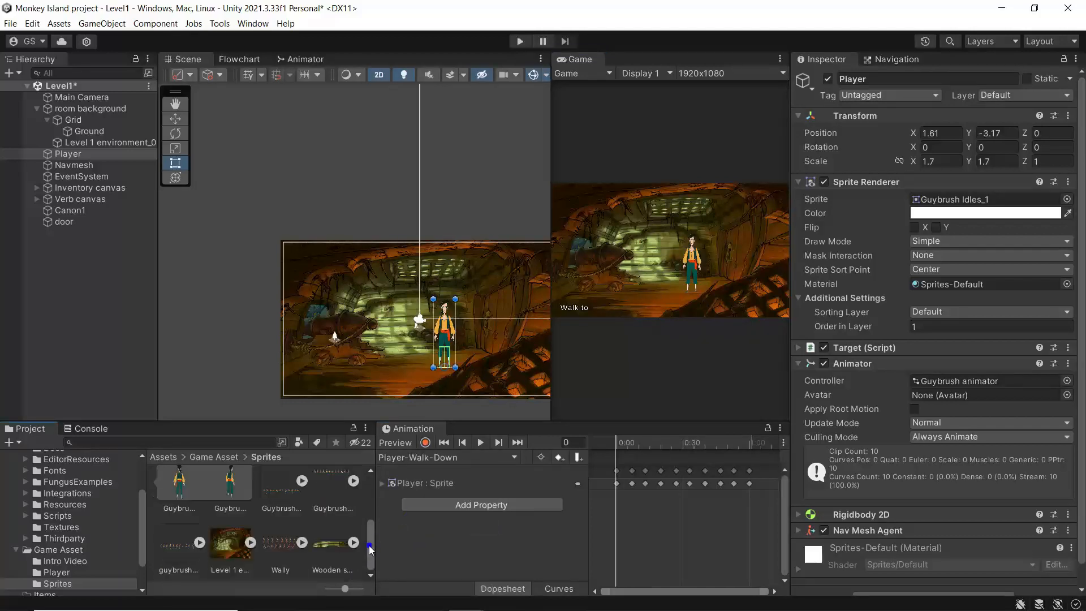
pyautogui.click(288, 497)
pyautogui.moveTo(345, 590); pyautogui.dragTo(324, 596)
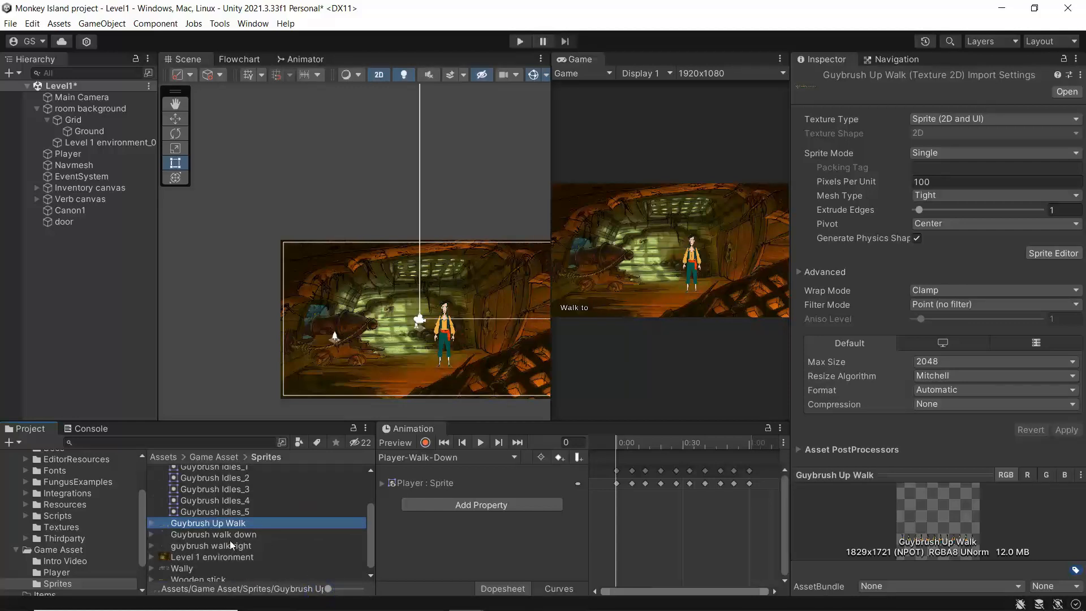
pyautogui.click(1041, 252)
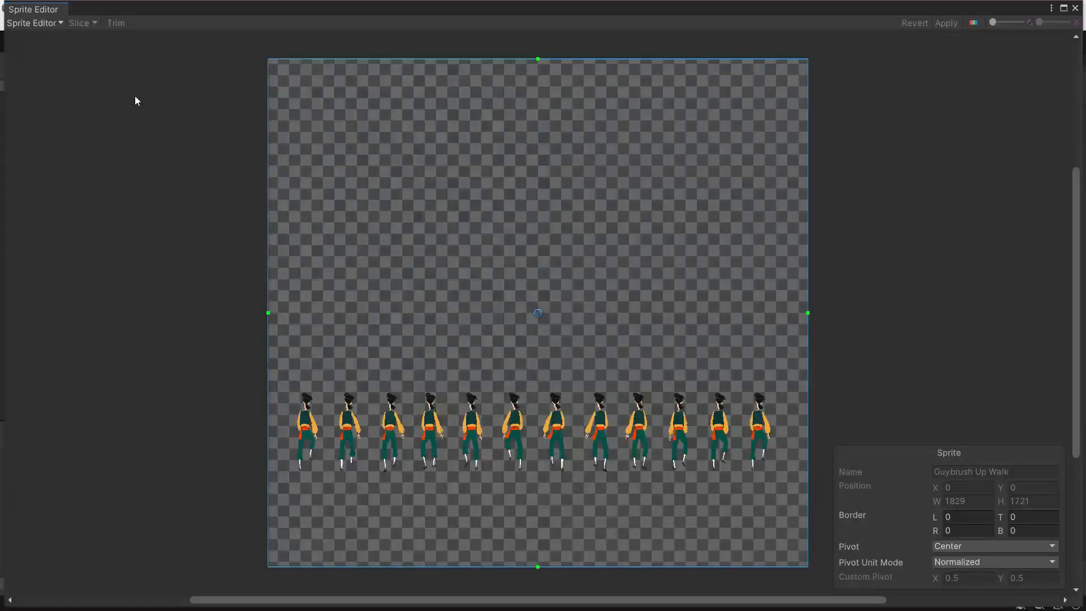
pyautogui.click(60, 22)
pyautogui.click(80, 23)
pyautogui.click(1076, 8)
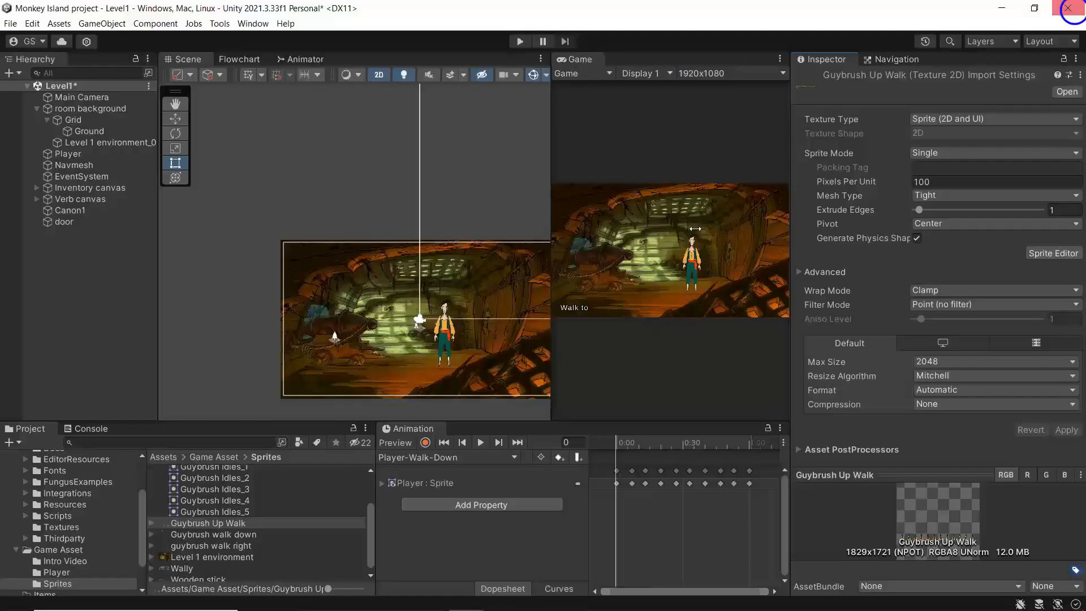
# Set the Sprite Mode of Guybrush Up Walk, Guybrush walk down and guybrush walk right to Multiple and apply it.
pyautogui.click(955, 154)
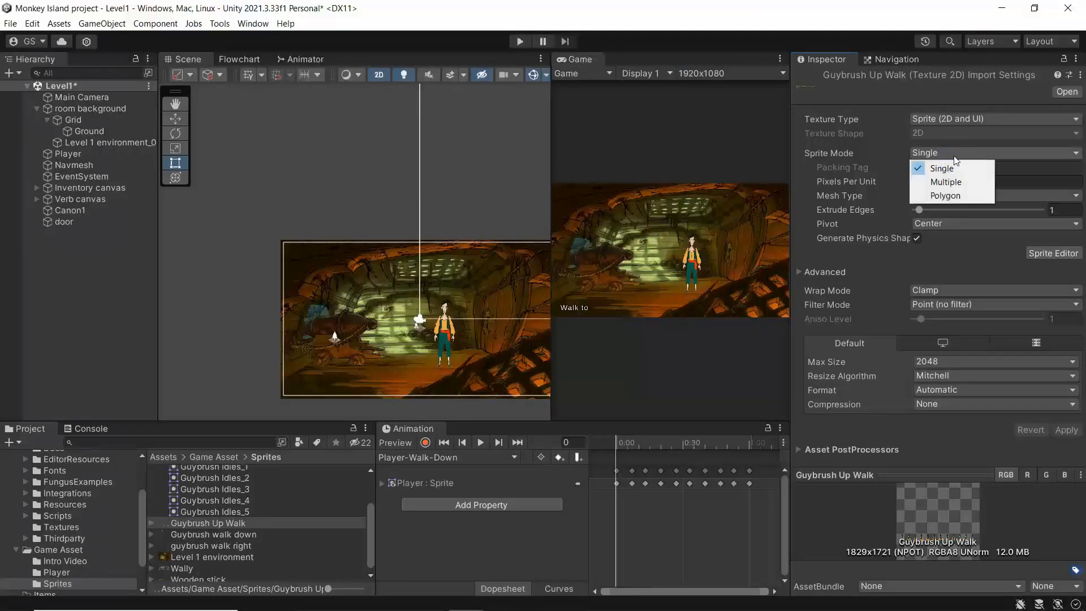
pyautogui.keyDown('shift'); pyautogui.click(210, 545); pyautogui.keyUp('shift')
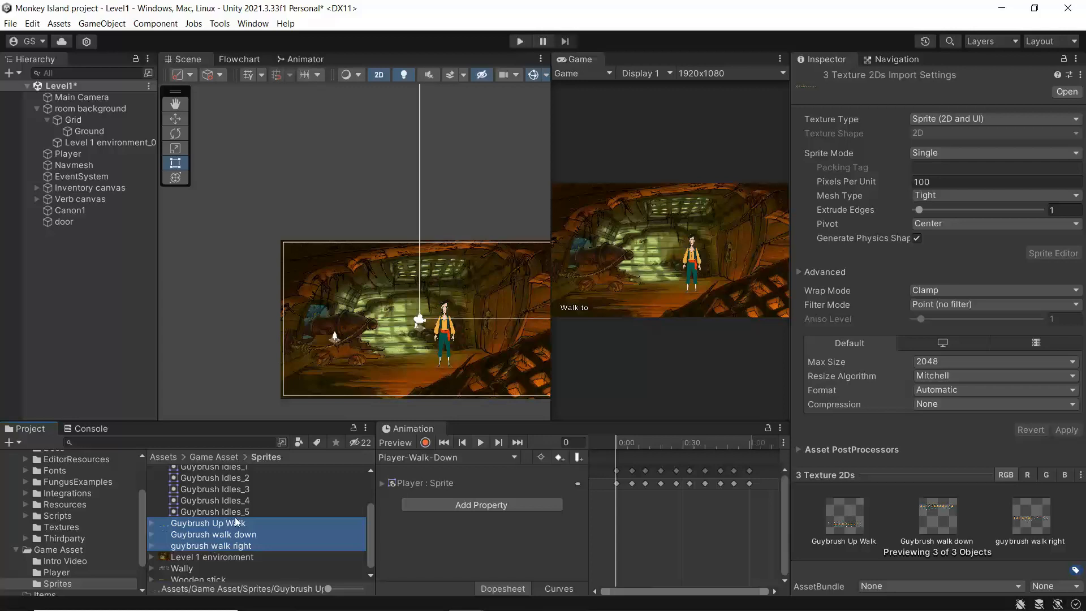
pyautogui.scroll(3, 236, 517)
pyautogui.scroll(-3, 262, 492)
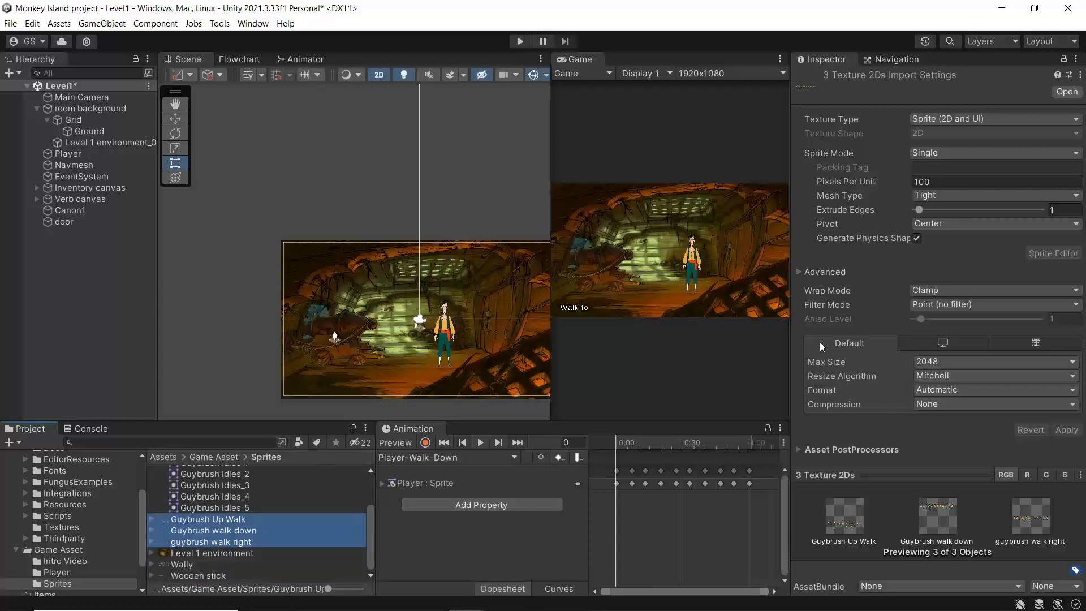
pyautogui.click(959, 152)
pyautogui.click(944, 180)
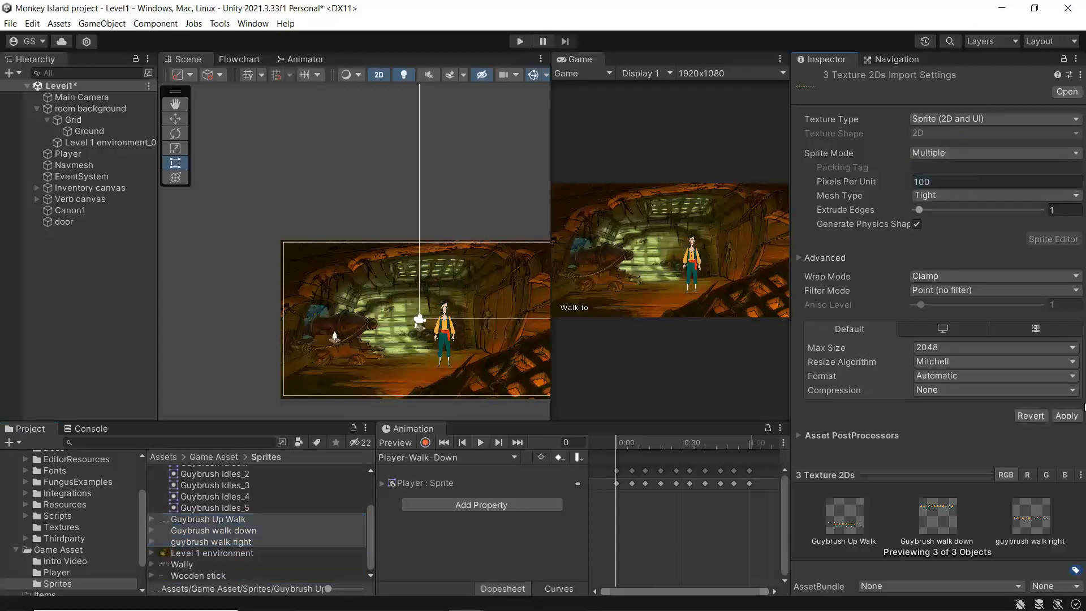
pyautogui.click(1071, 418)
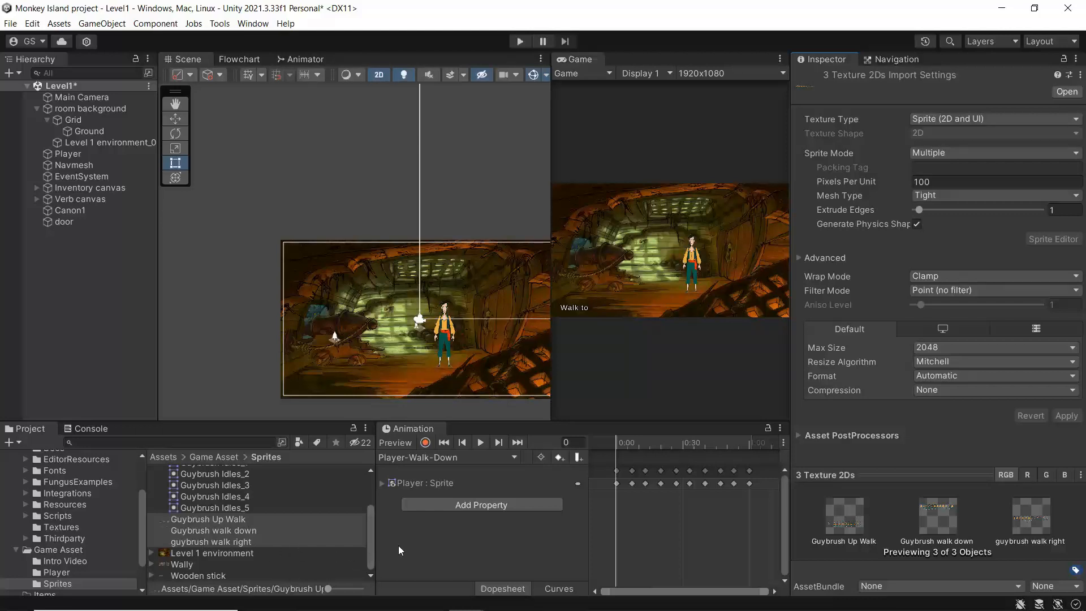
# Look through the walk sheets in the Sprites folder and collapse the Guybrush Idles sheet.
pyautogui.click(369, 543)
pyautogui.moveTo(369, 545)
pyautogui.mouseDown()
pyautogui.moveTo(369, 498)
pyautogui.moveTo(368, 546)
pyautogui.mouseUp()
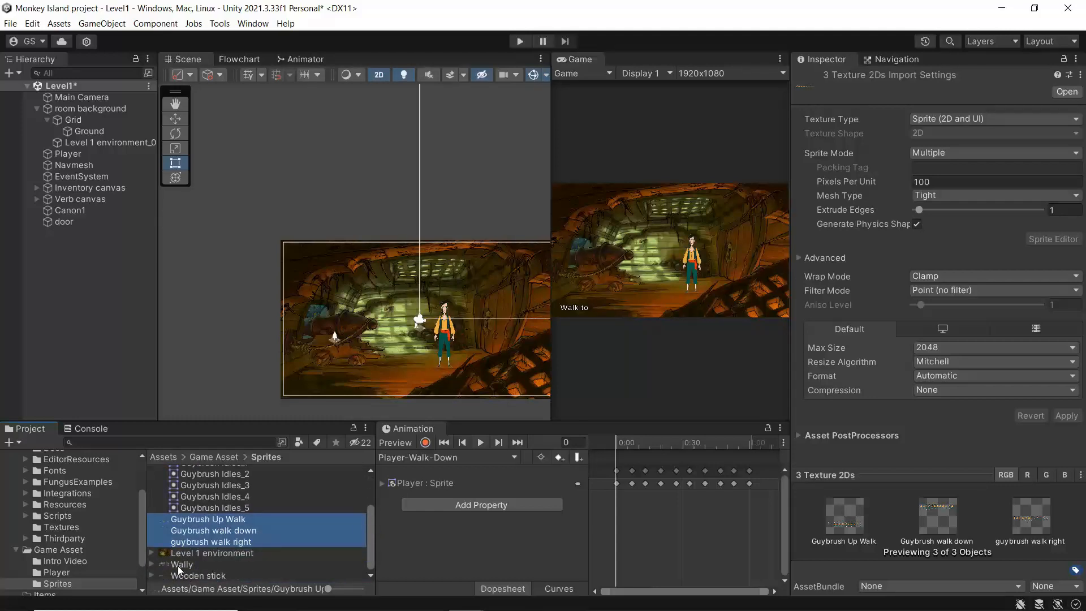
pyautogui.click(220, 539)
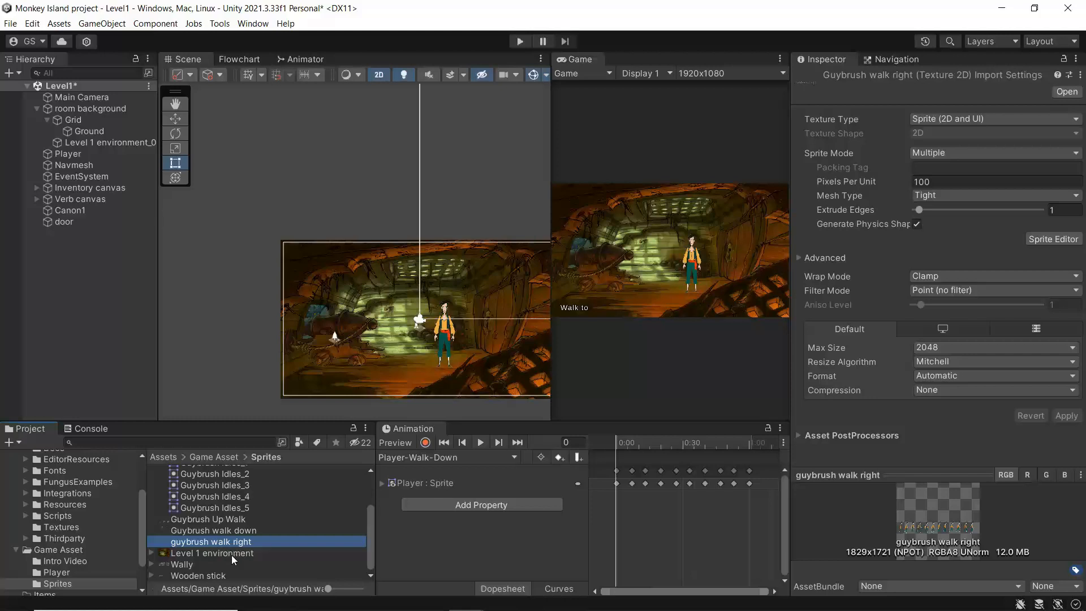
pyautogui.click(229, 551)
pyautogui.click(226, 539)
pyautogui.click(220, 519)
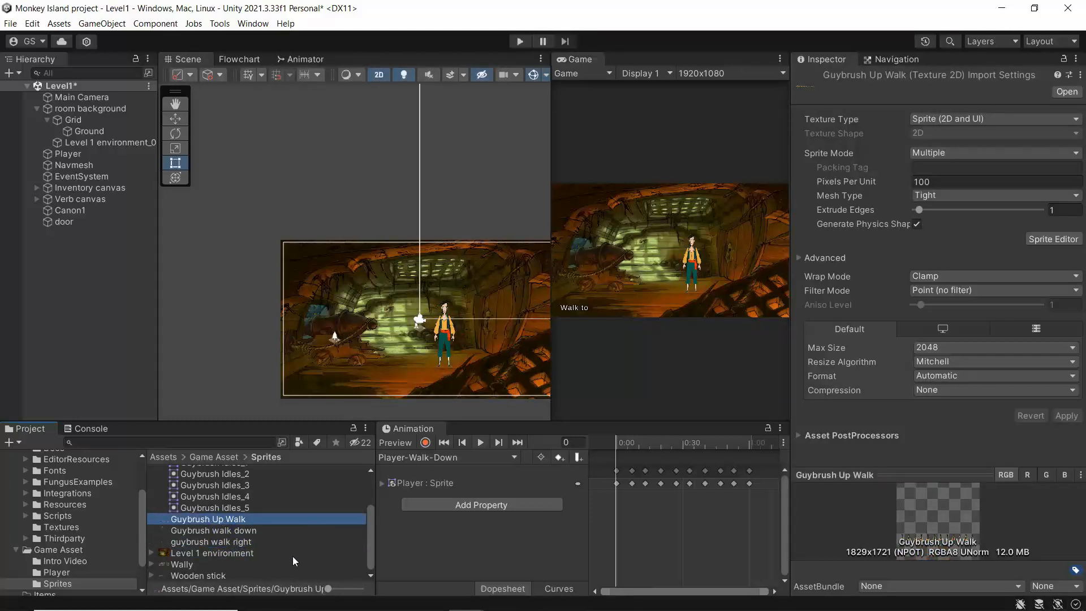
pyautogui.scroll(3, 303, 485)
pyautogui.click(152, 504)
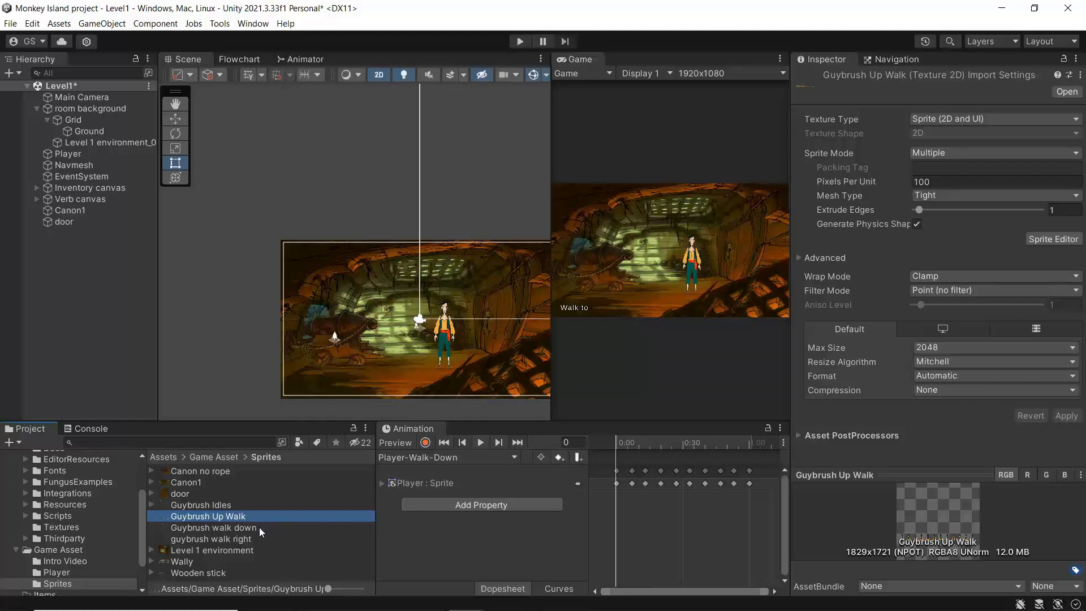
# Slice the Guybrush walk down sheet in the Sprite Editor with Automatic type and the pivot at Bottom.
pyautogui.click(243, 527)
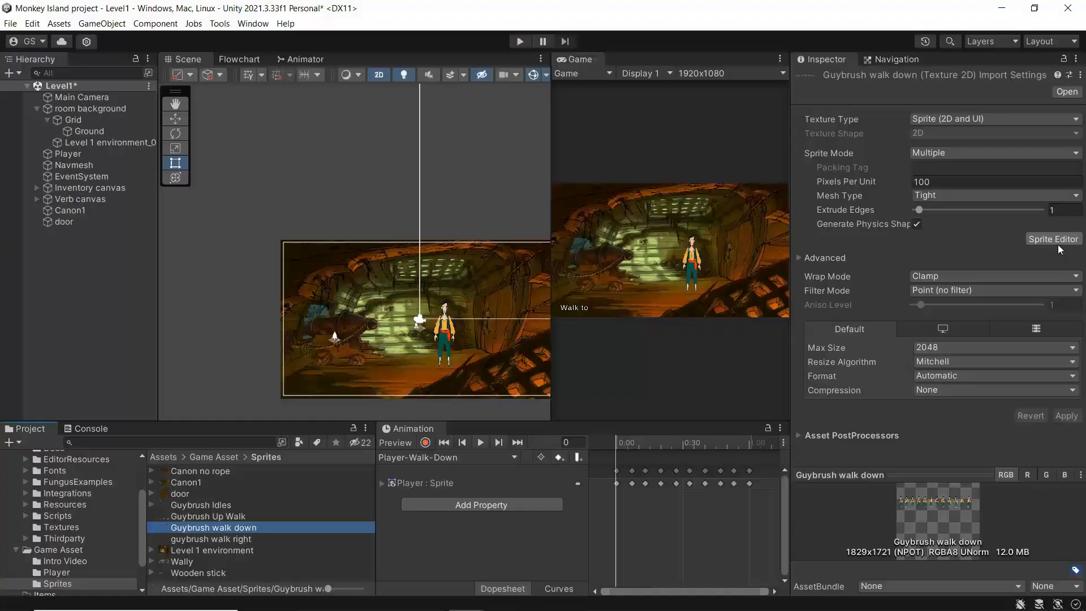
pyautogui.click(1056, 240)
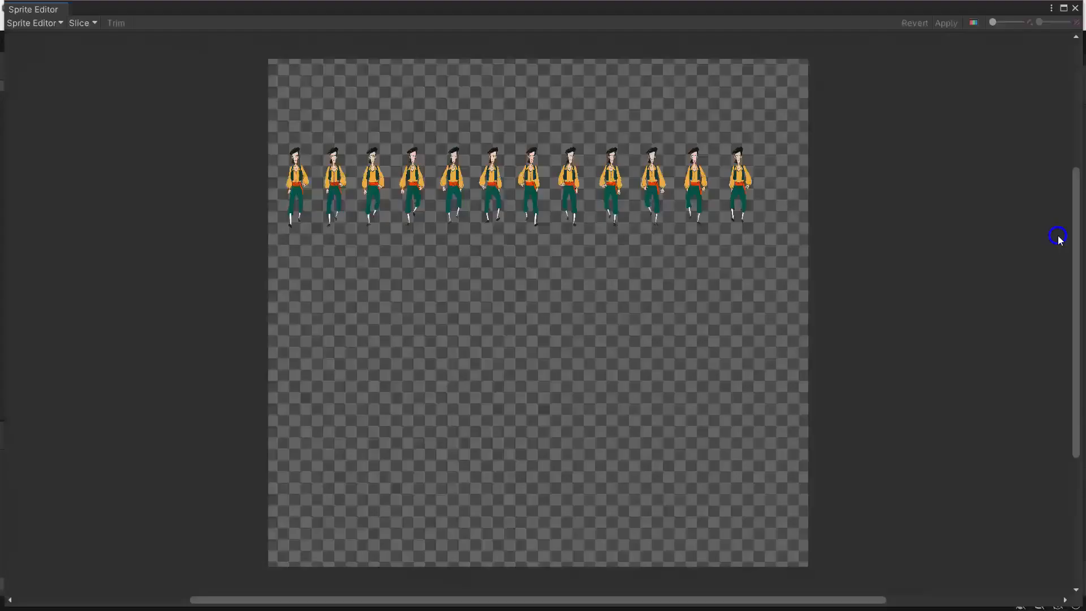
pyautogui.click(82, 24)
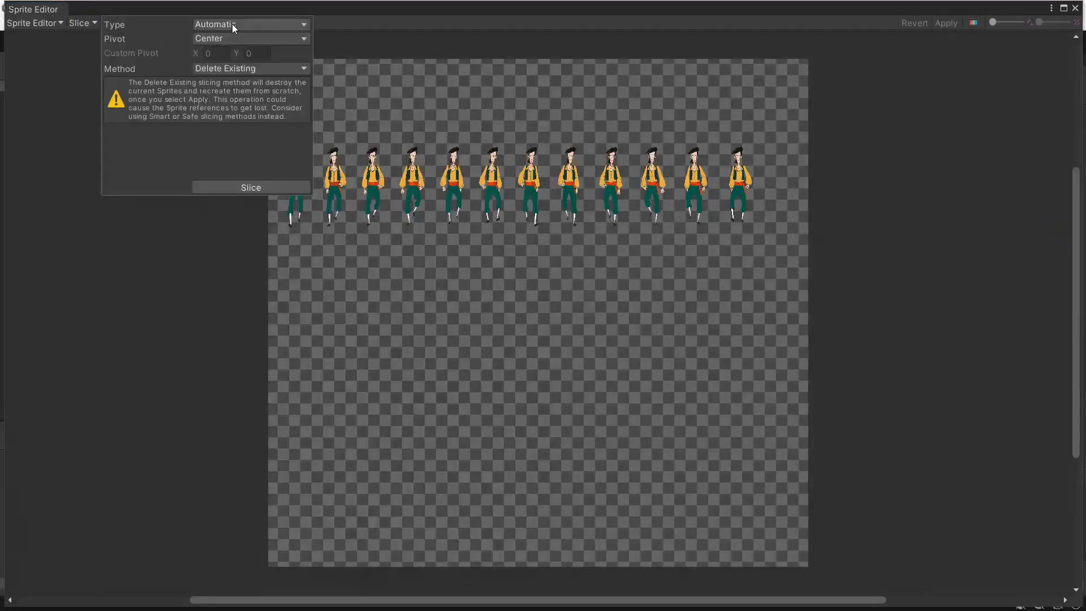
pyautogui.click(206, 39)
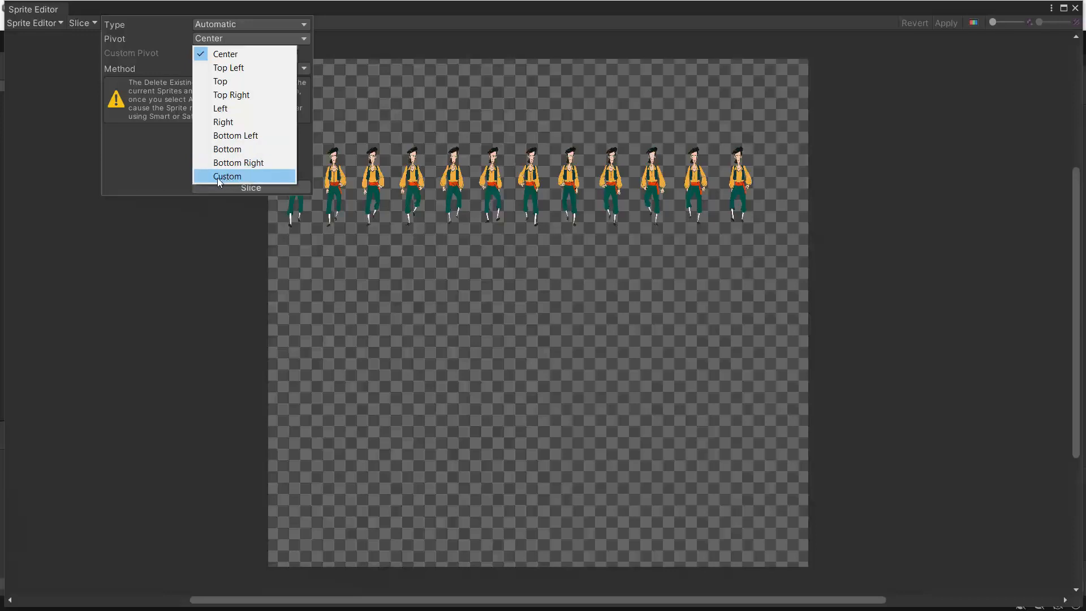
pyautogui.click(226, 149)
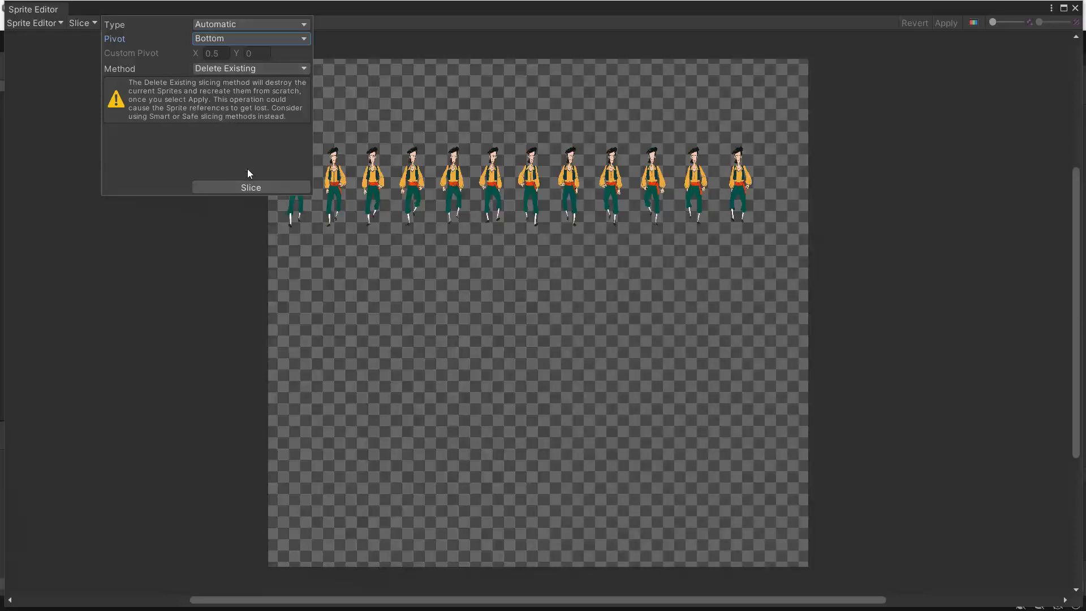
pyautogui.click(241, 189)
# Check individual slices of the Guybrush walk down sheet, apply the slicing, and close the Sprite Editor.
pyautogui.click(369, 186)
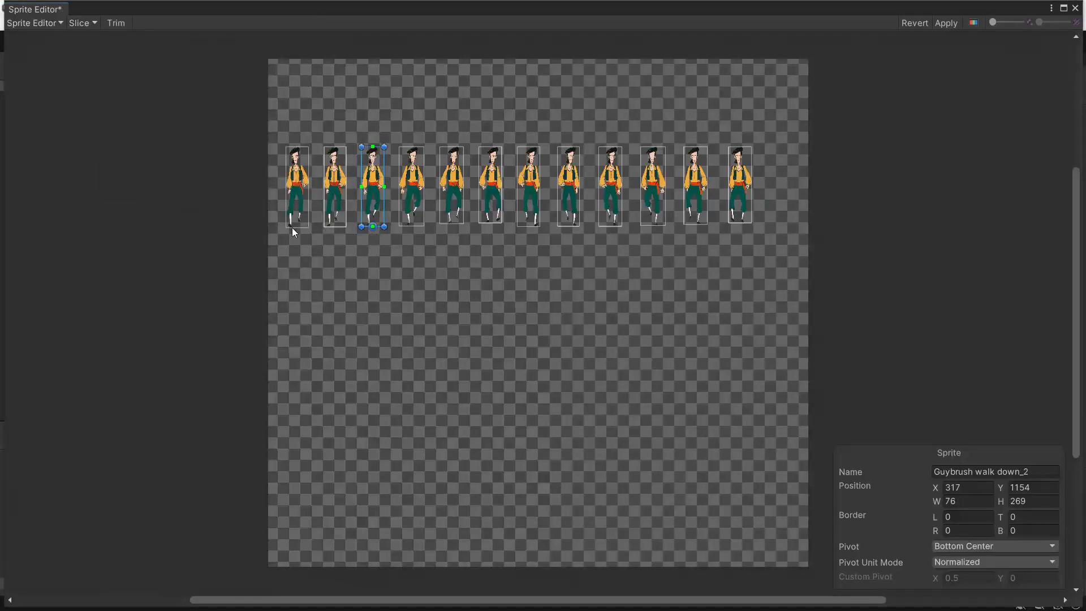
pyautogui.click(696, 215)
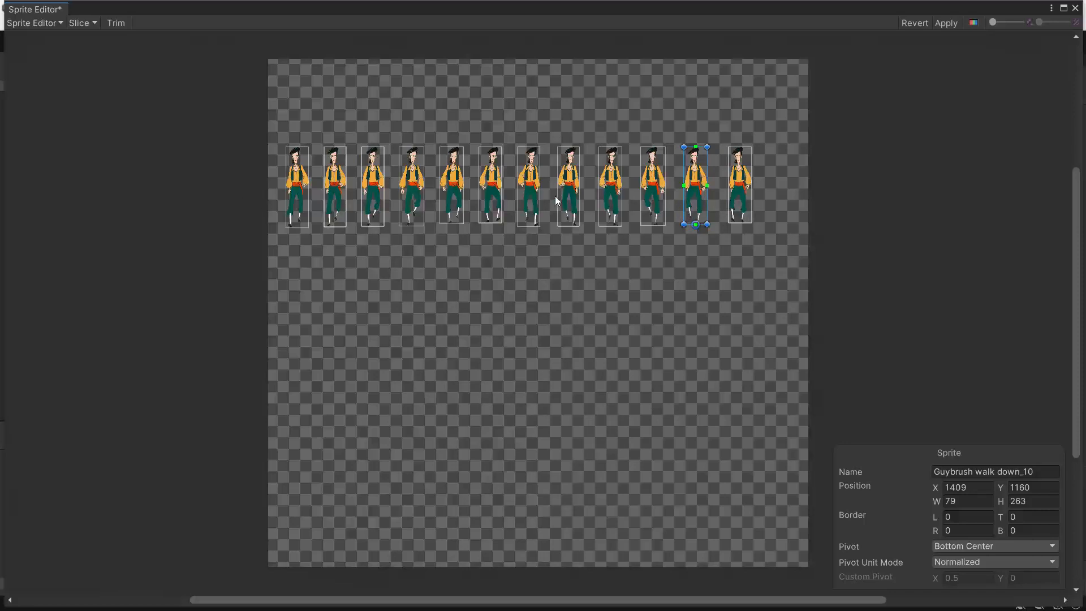
pyautogui.click(945, 23)
pyautogui.click(1076, 9)
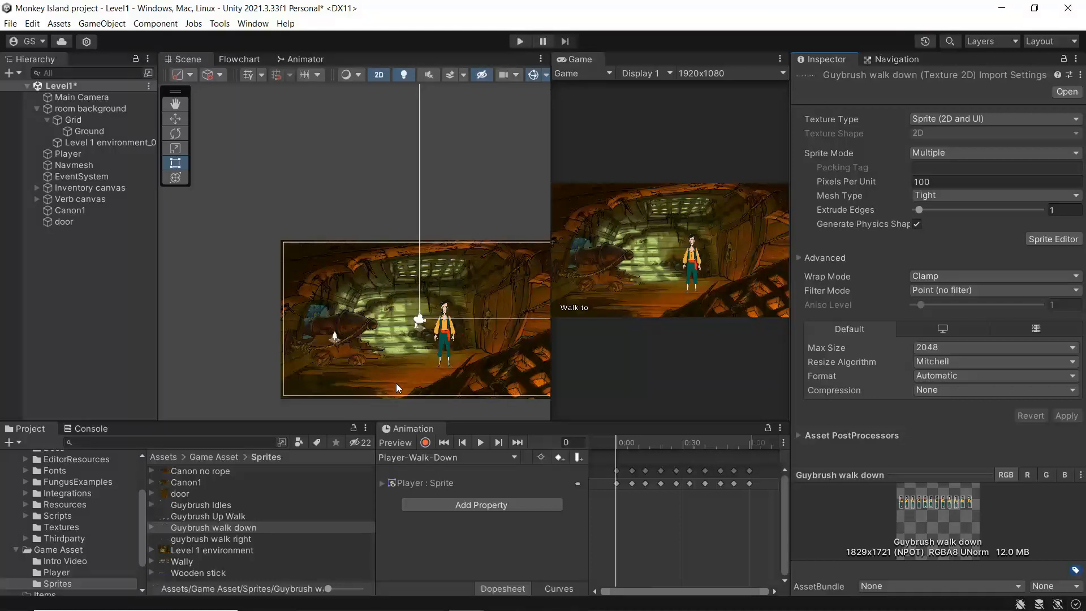
# Delete all the old sprite keyframes from the Player-Walk-Down clip.
pyautogui.click(424, 460)
pyautogui.click(433, 524)
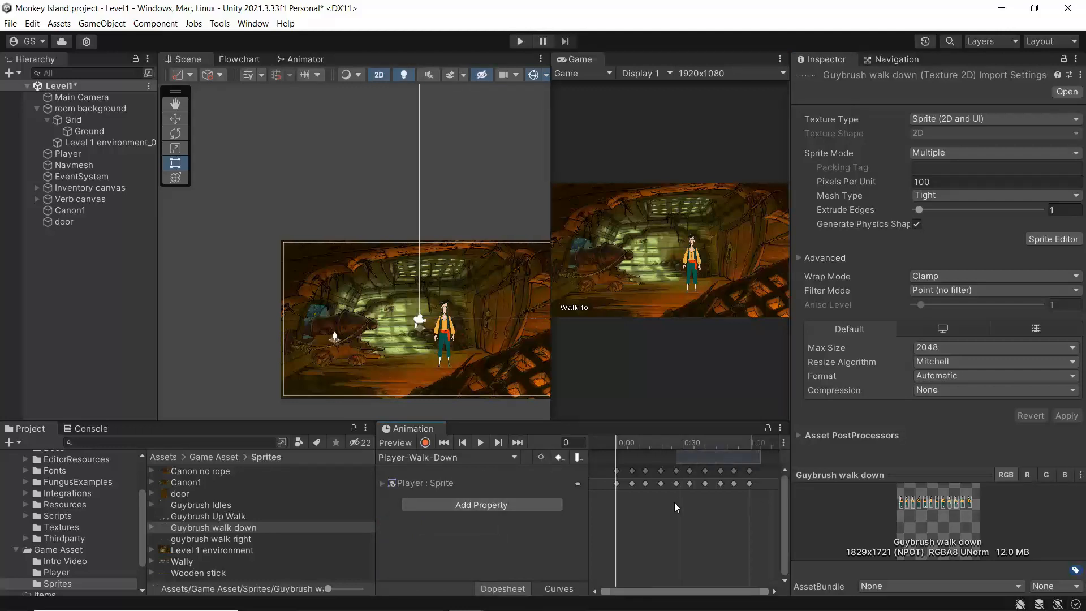
pyautogui.moveTo(761, 469); pyautogui.dragTo(567, 490)
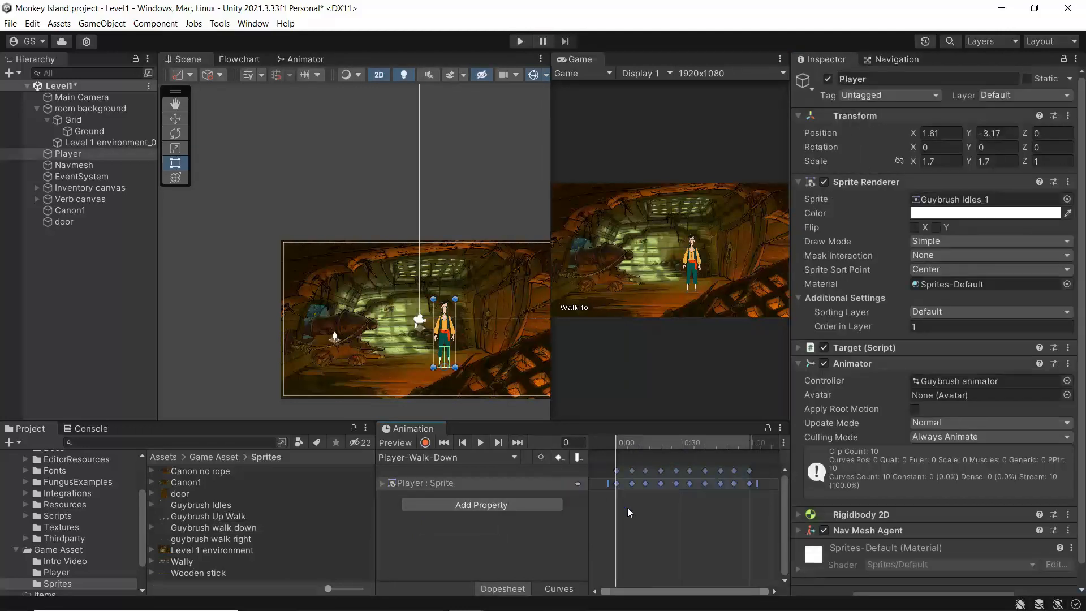
pyautogui.press('Delete')
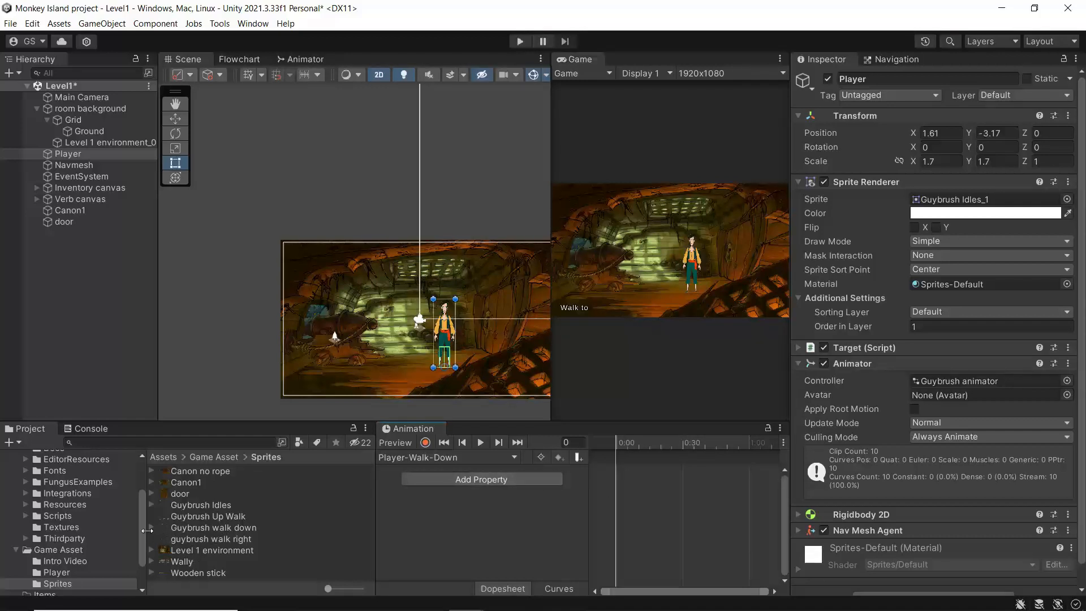
# Add all twelve Guybrush walk down sprites to the Player-Walk-Down clip and spread their keyframes out to 1:00.
pyautogui.click(152, 527)
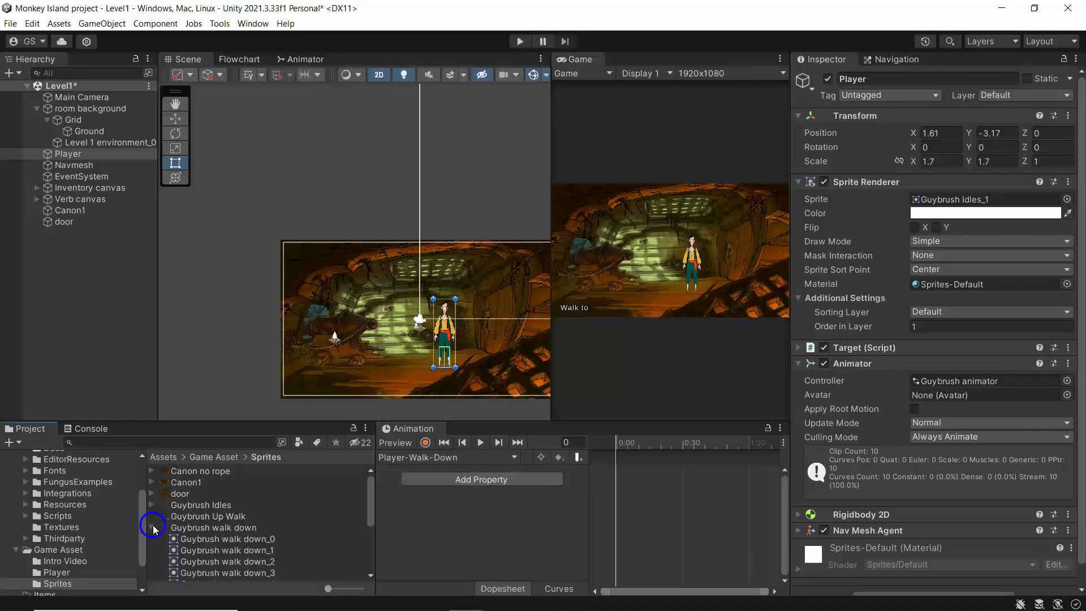
pyautogui.click(248, 539)
pyautogui.scroll(-3, 266, 546)
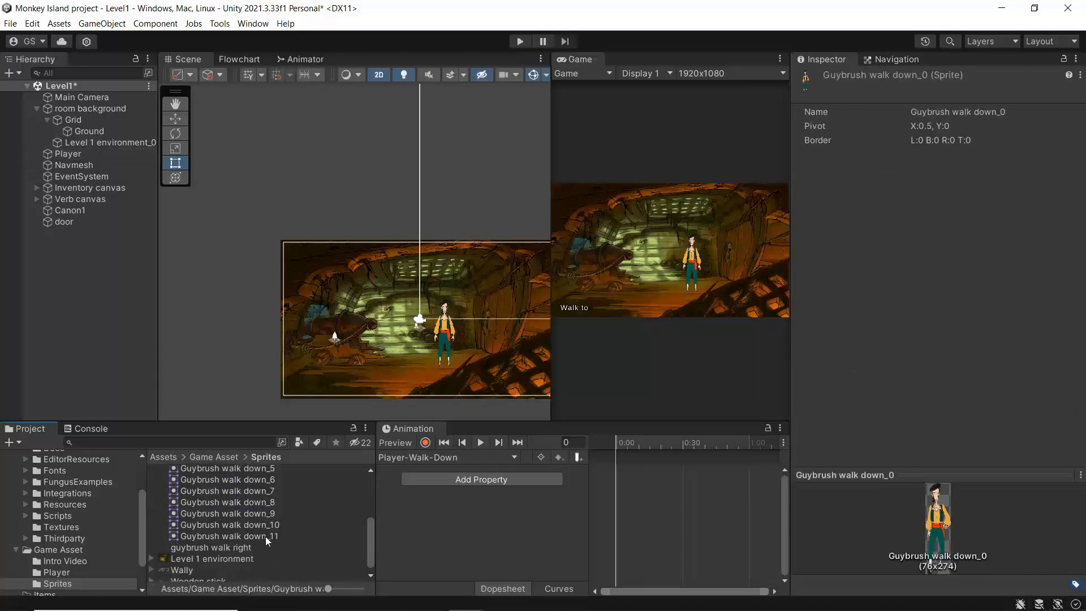
pyautogui.keyDown('shift'); pyautogui.click(266, 536); pyautogui.keyUp('shift')
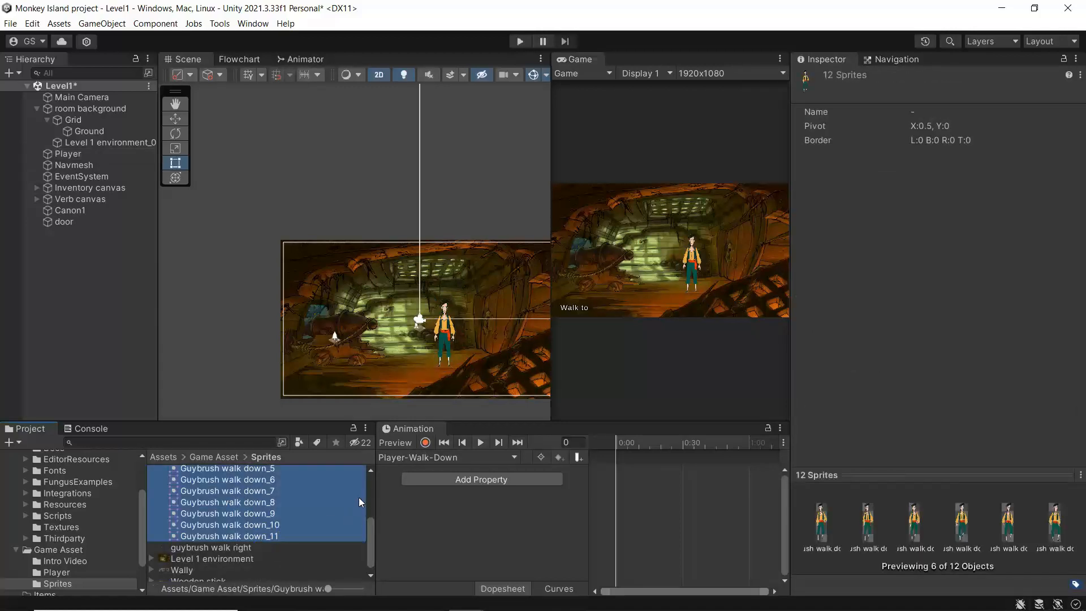
pyautogui.scroll(3, 351, 507)
pyautogui.moveTo(257, 541); pyautogui.dragTo(760, 480)
pyautogui.moveTo(755, 480); pyautogui.dragTo(758, 481)
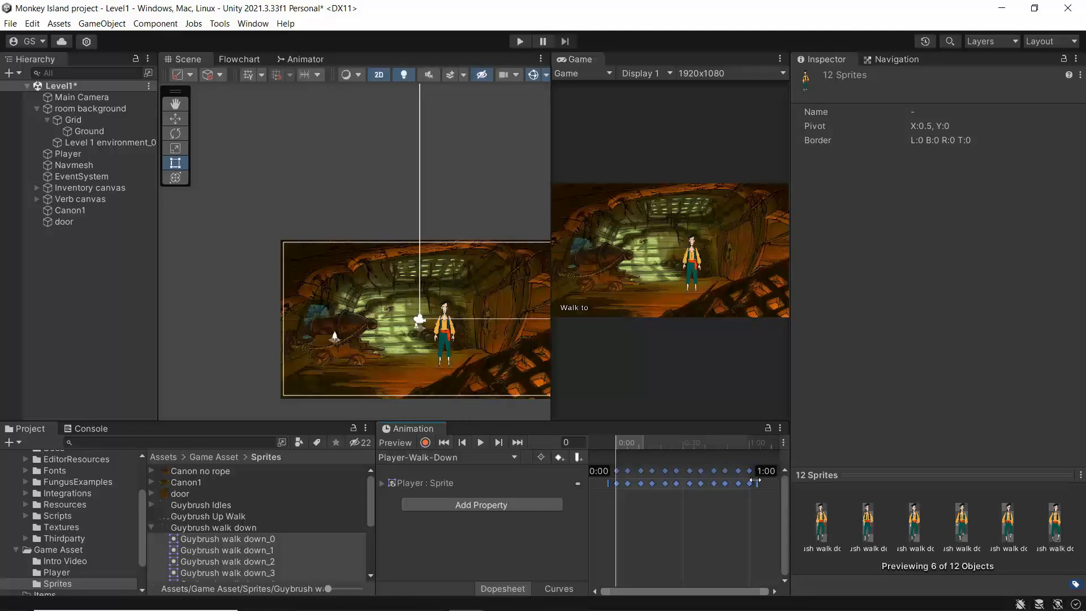
# Preview the Player-Walk-Down animation, stop it, and collapse the Guybrush walk down sheet.
pyautogui.click(479, 442)
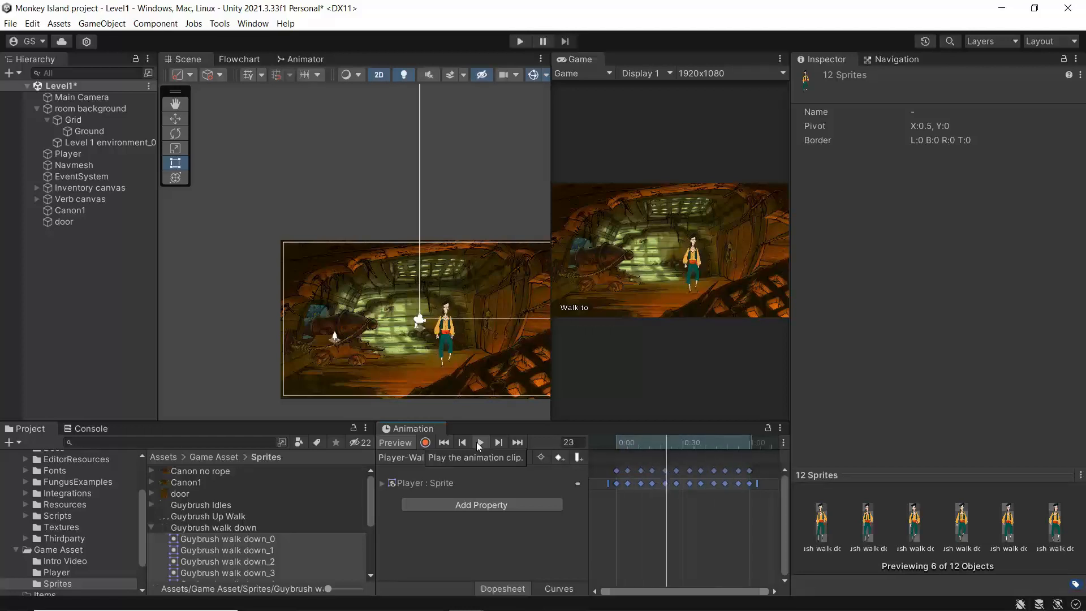
pyautogui.click(478, 442)
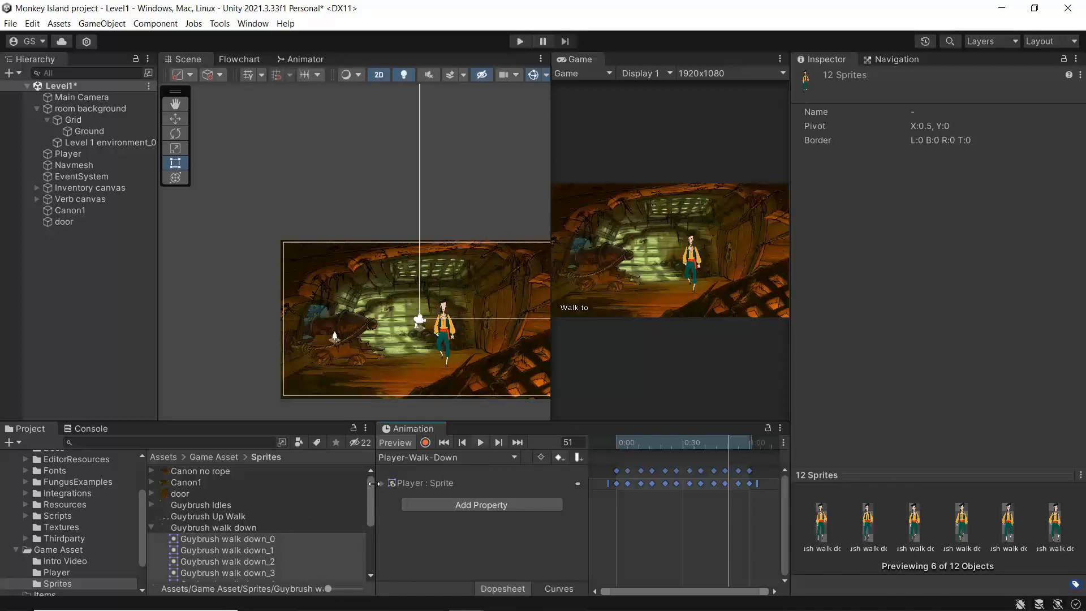
pyautogui.moveTo(372, 487)
pyautogui.mouseDown()
pyautogui.moveTo(369, 510)
pyautogui.moveTo(369, 491)
pyautogui.mouseUp()
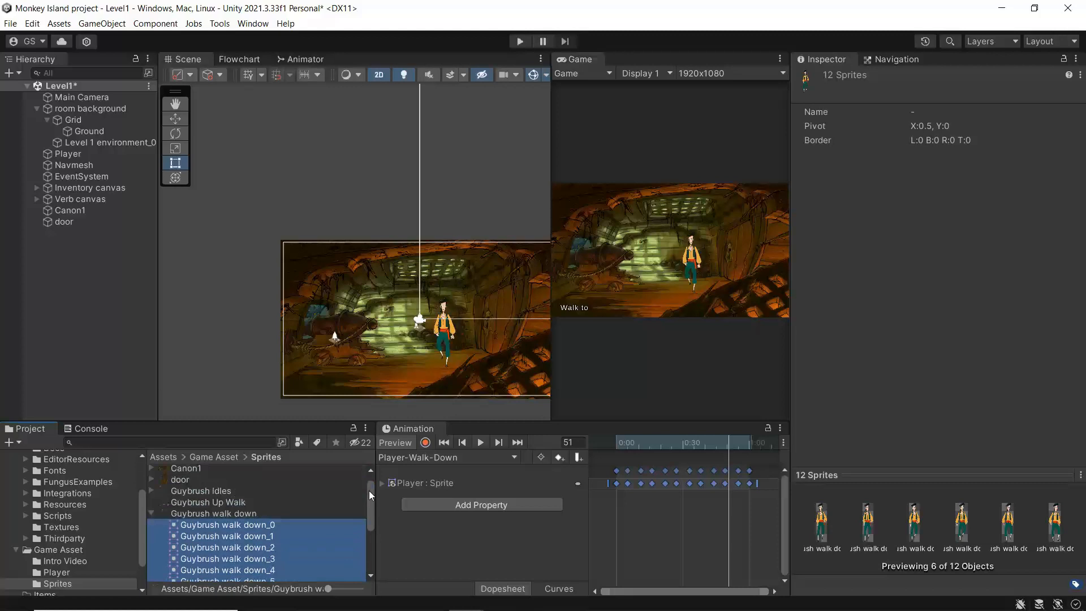
pyautogui.click(151, 513)
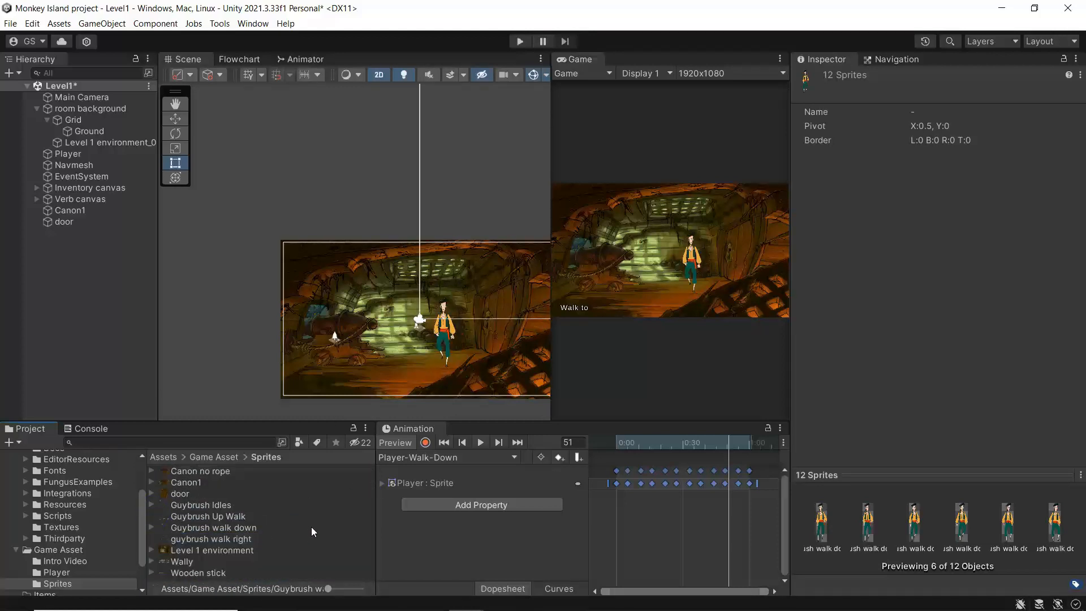
# Slice the guybrush walk right sheet in the Sprite Editor with Automatic type and Bottom pivot, apply the slicing, and close the editor.
pyautogui.click(215, 539)
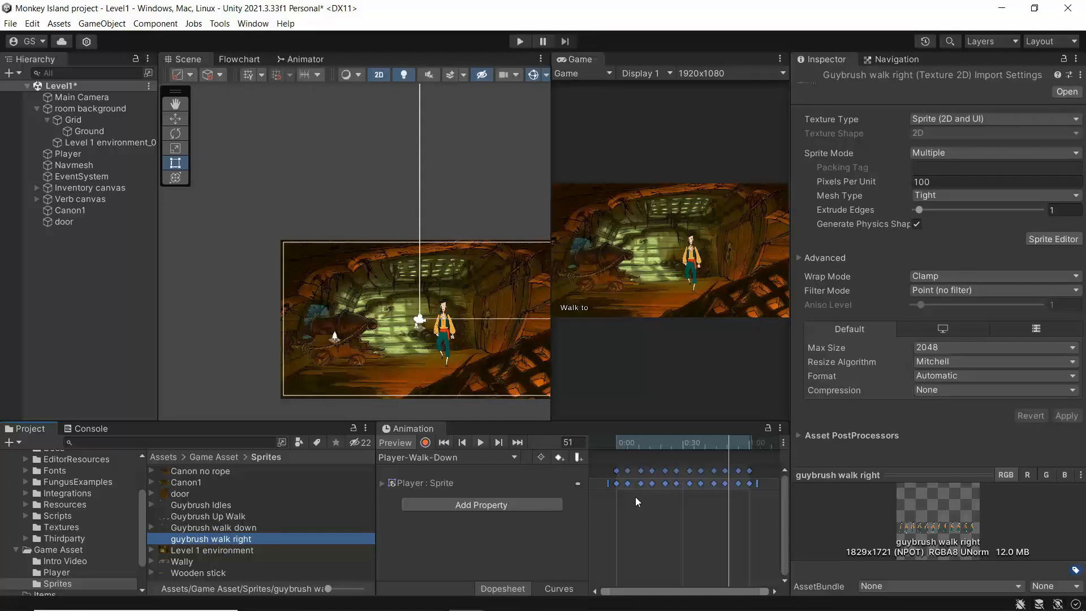
pyautogui.click(1033, 240)
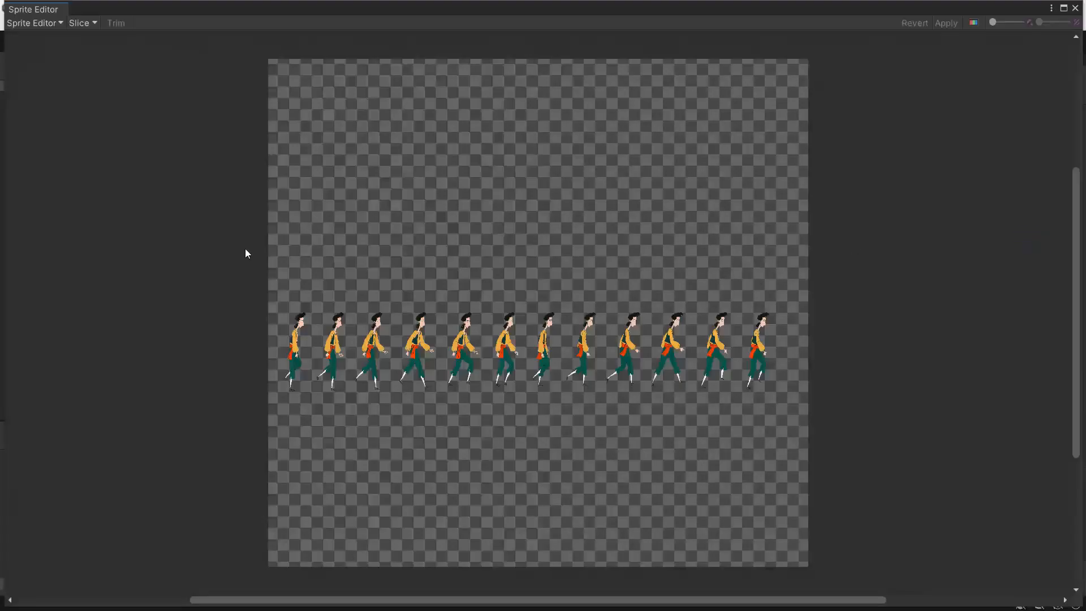
pyautogui.click(72, 26)
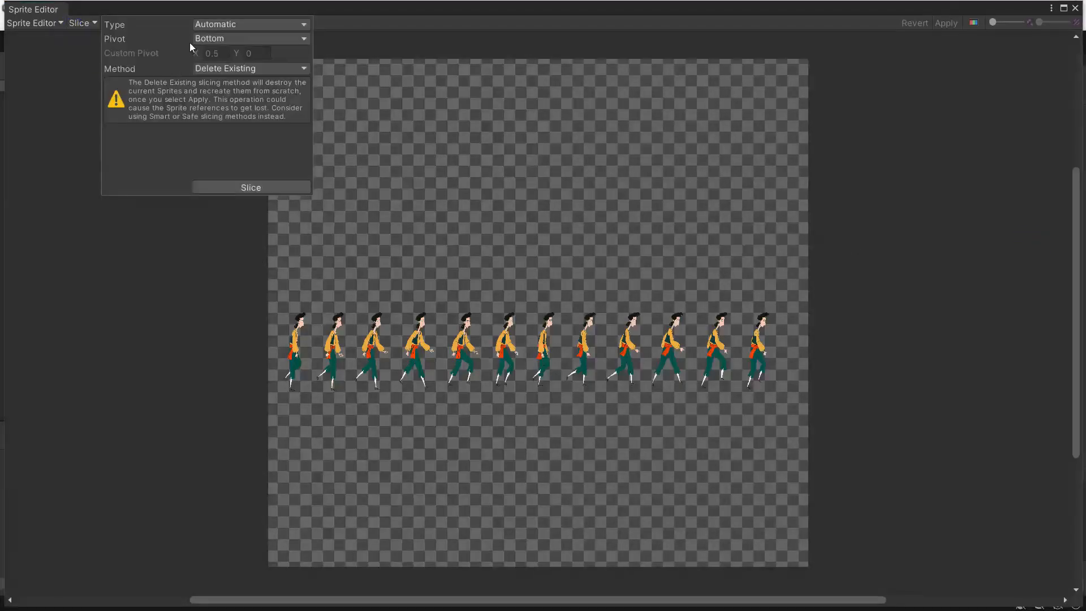
pyautogui.click(209, 39)
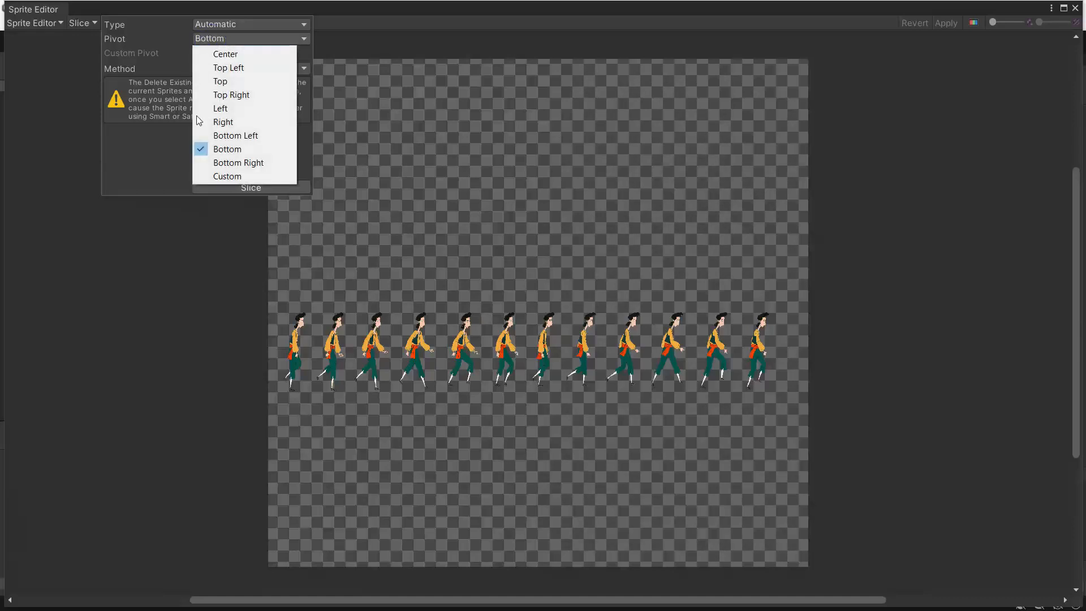
pyautogui.click(219, 149)
pyautogui.click(226, 187)
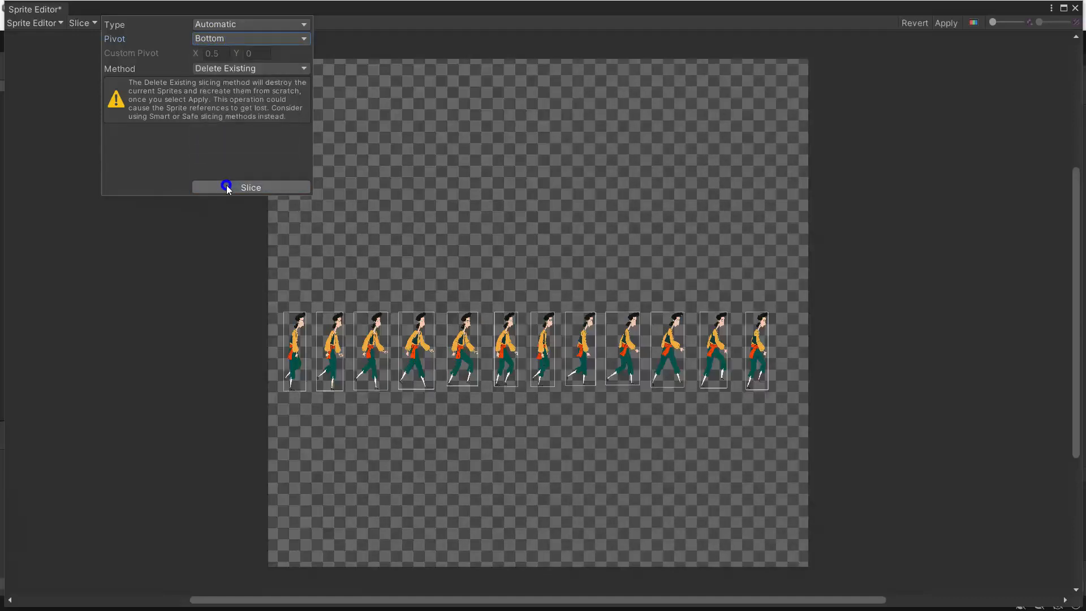
pyautogui.click(631, 339)
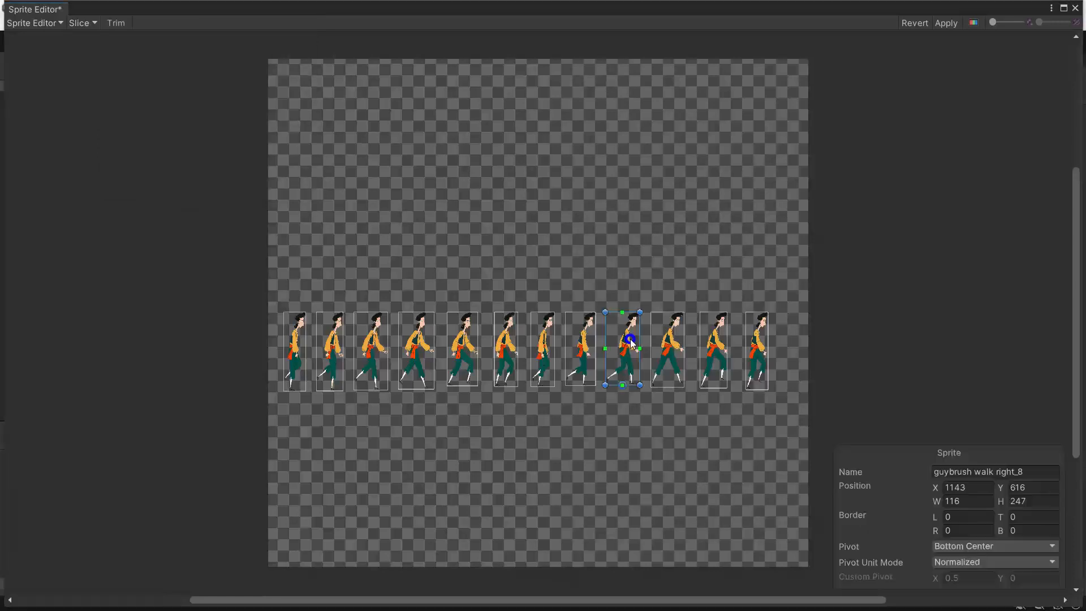
pyautogui.click(949, 23)
pyautogui.click(1075, 7)
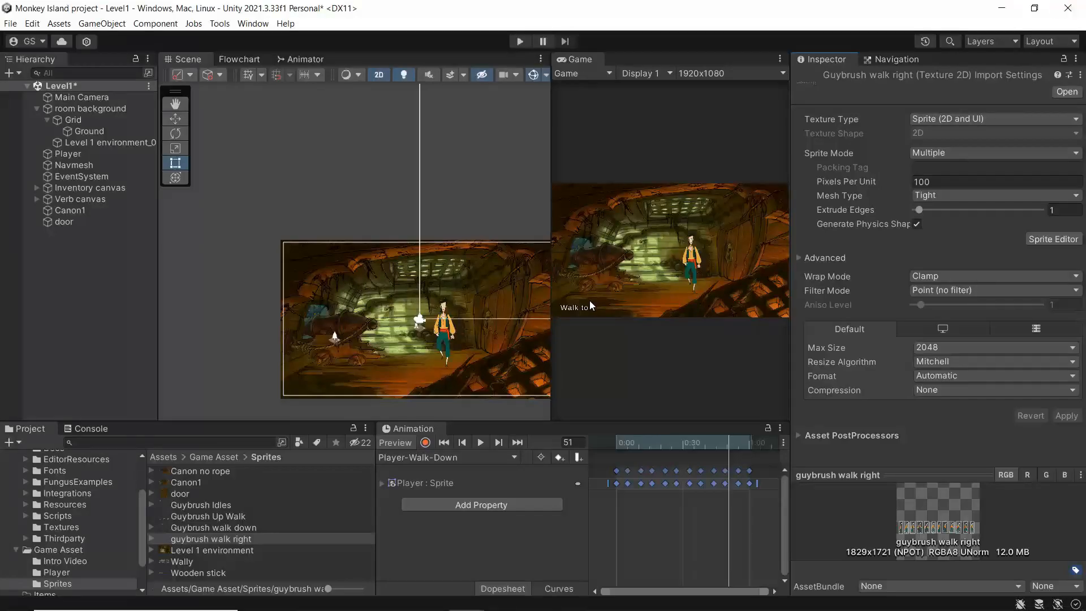
# Delete all the old sprite keyframes from the Player-Walk-Right clip.
pyautogui.click(455, 458)
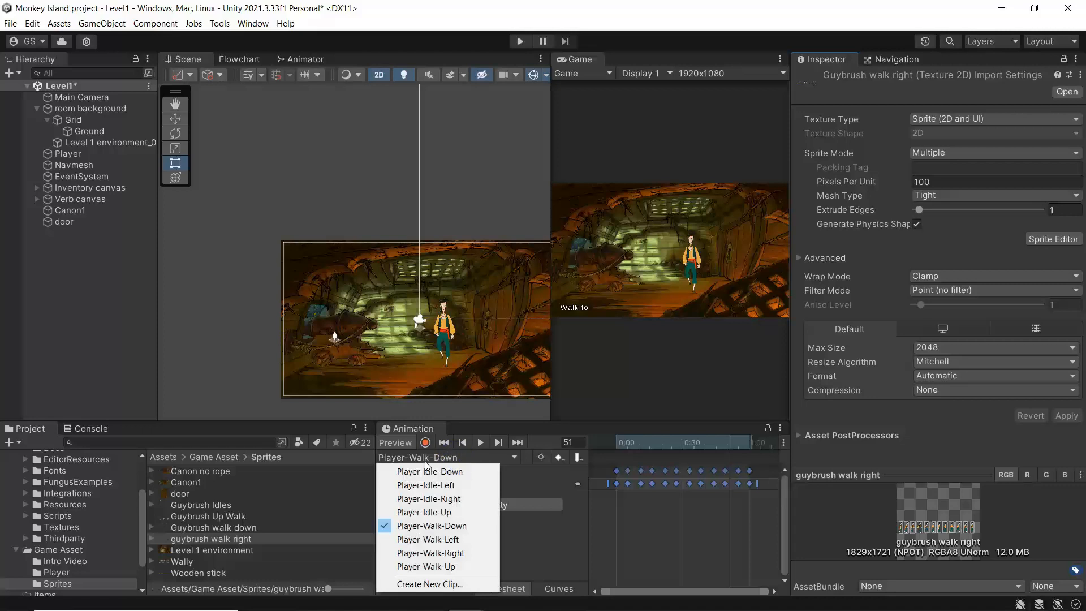
pyautogui.click(429, 553)
pyautogui.moveTo(759, 465); pyautogui.dragTo(608, 502)
pyautogui.press('Delete')
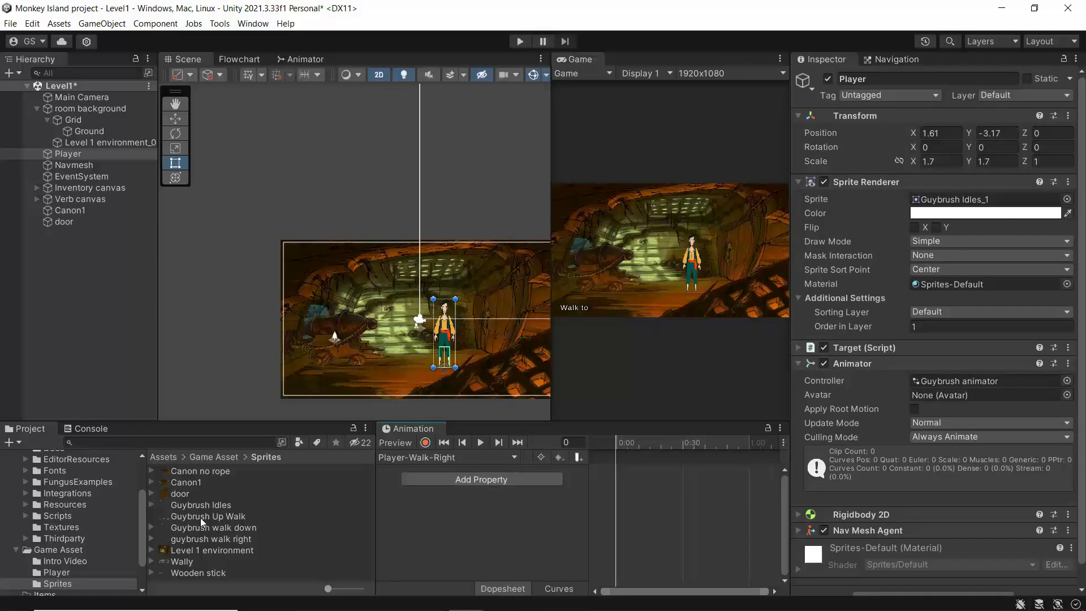
# Add all twelve guybrush walk right sprites to the Player-Walk-Right clip and spread their keyframes over about one second.
pyautogui.click(152, 539)
pyautogui.click(226, 550)
pyautogui.scroll(-5, 243, 561)
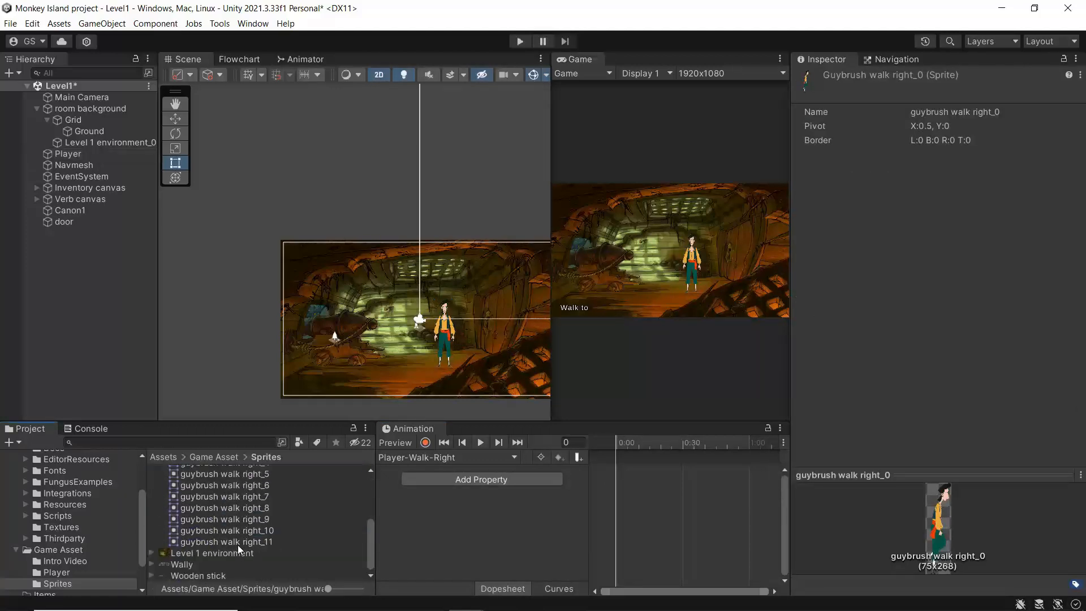
pyautogui.keyDown('shift'); pyautogui.click(236, 543); pyautogui.keyUp('shift')
pyautogui.moveTo(236, 538); pyautogui.dragTo(758, 484)
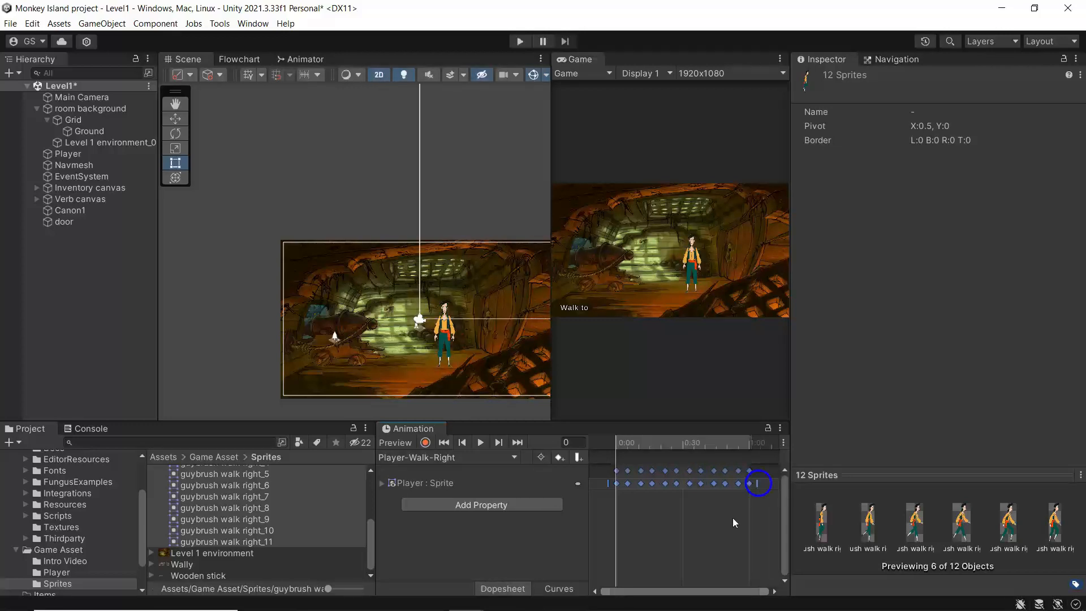
pyautogui.scroll(5, 748, 465)
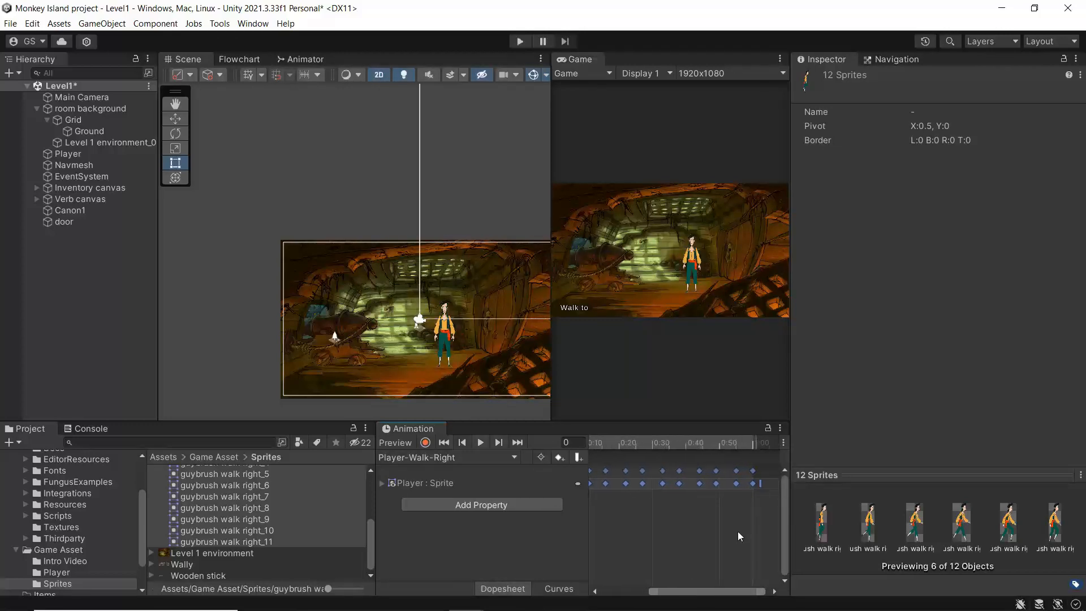
# Preview the Player-Walk-Right animation twice to check the walk cycle.
pyautogui.click(481, 442)
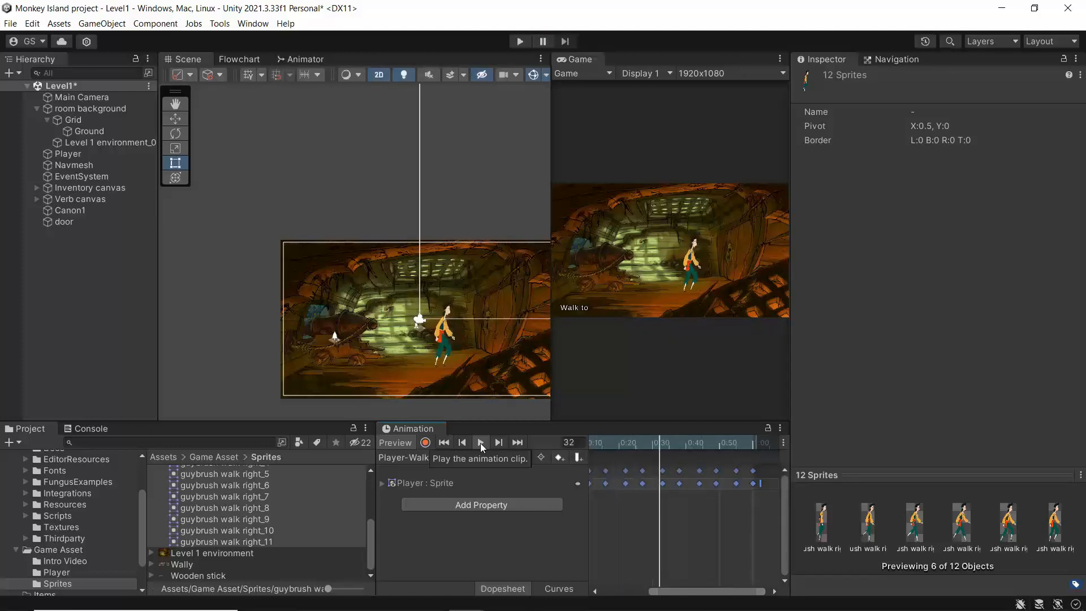
pyautogui.click(481, 443)
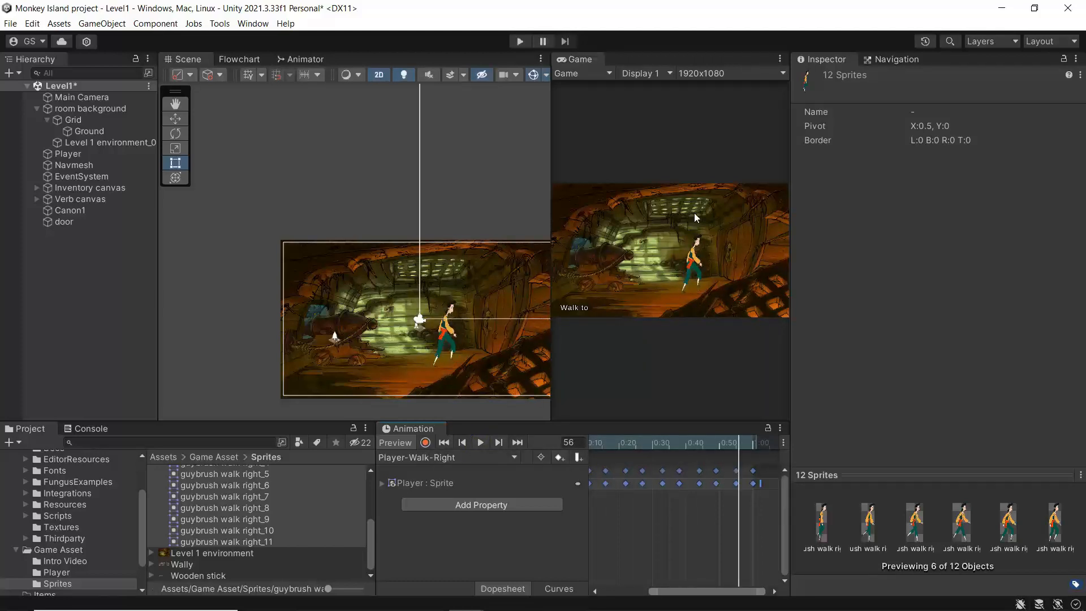
pyautogui.click(480, 447)
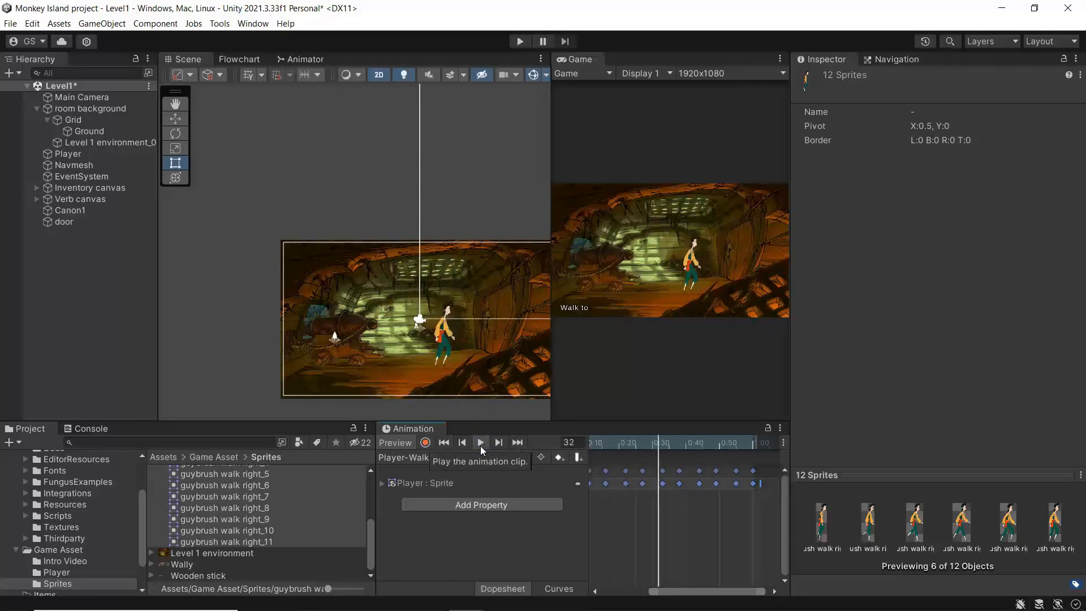
pyautogui.click(480, 443)
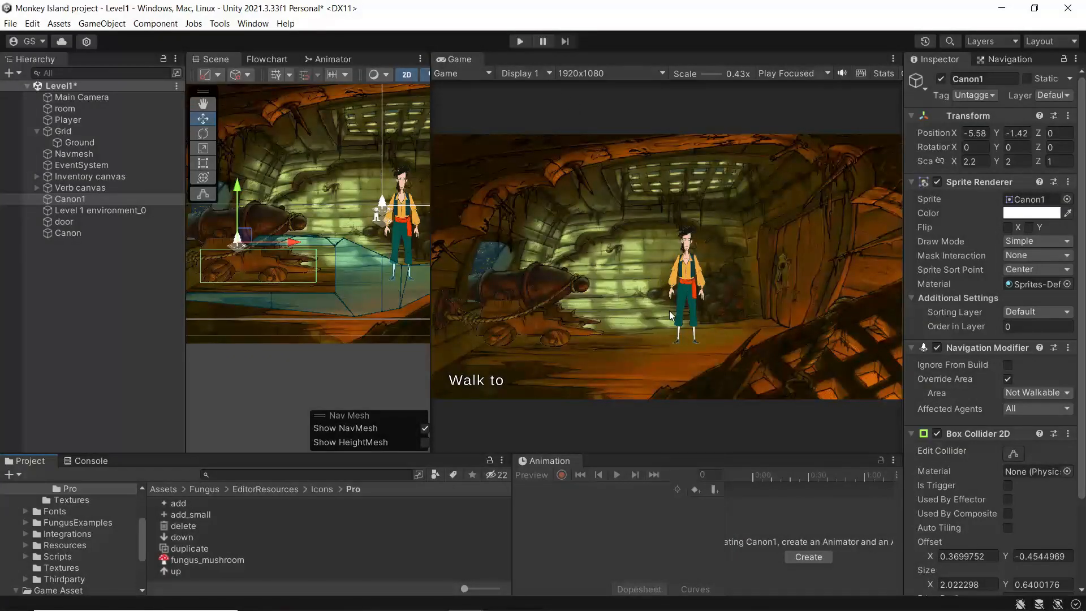
# Run the game and walk Guybrush back and forth across the room floor to test his walk animations.
pyautogui.click(520, 41)
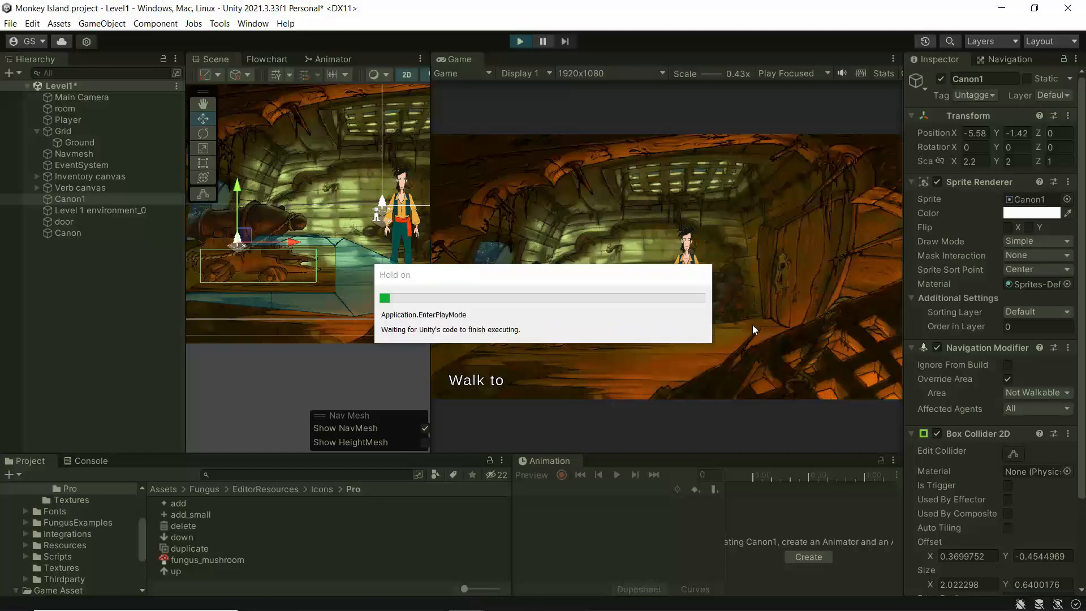
pyautogui.click(753, 325)
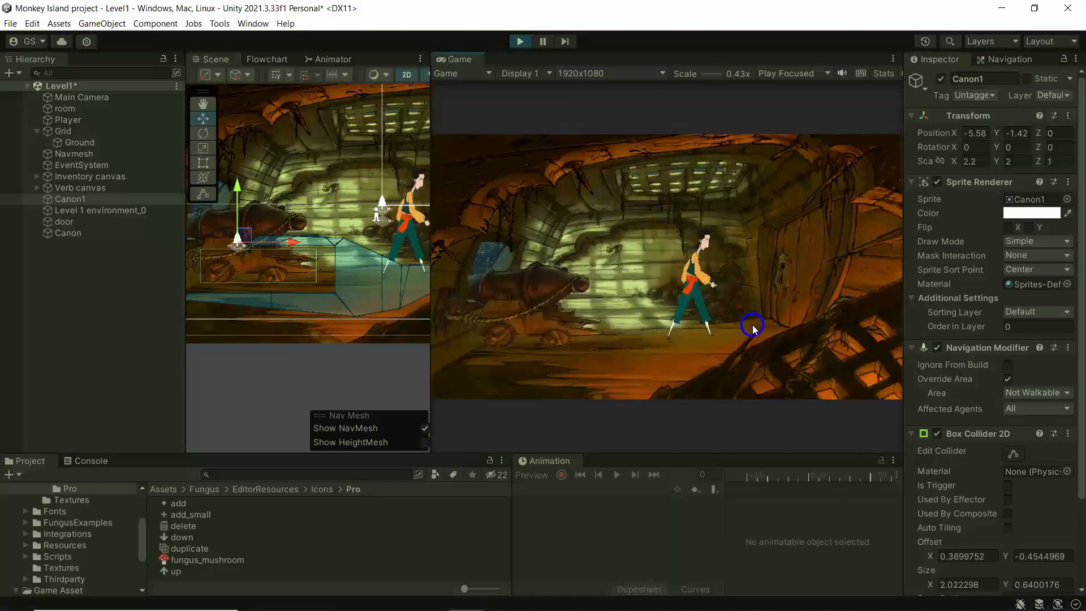
pyautogui.click(654, 346)
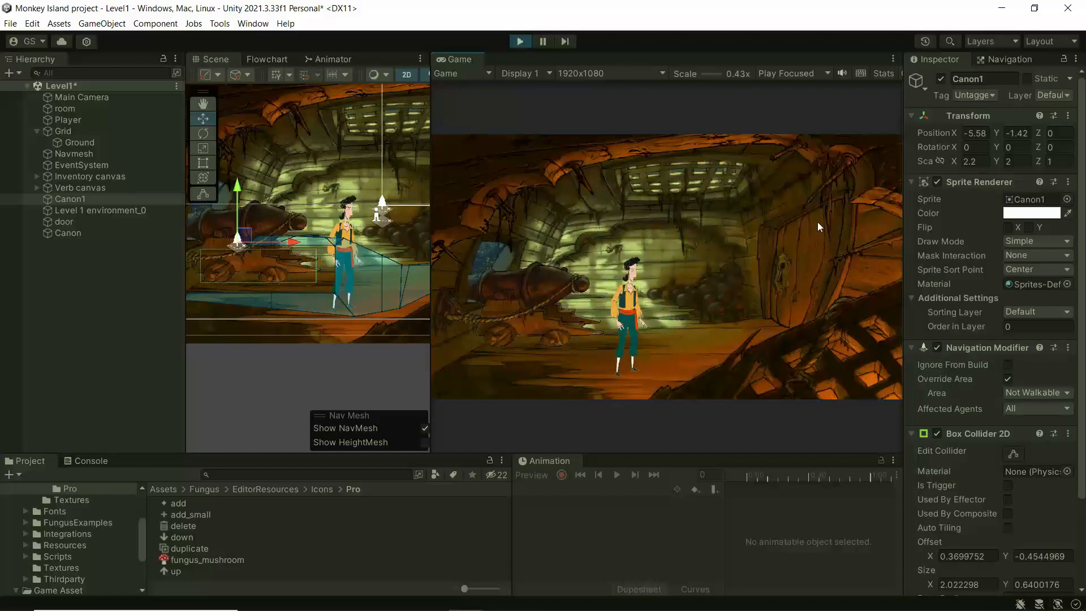
pyautogui.click(643, 266)
pyautogui.click(630, 379)
pyautogui.click(716, 343)
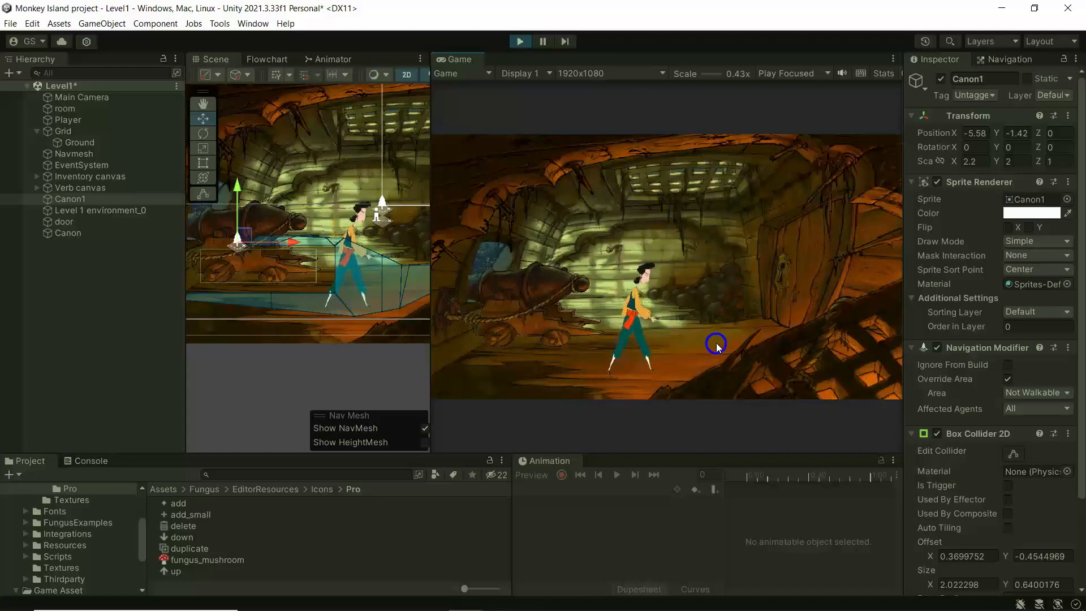
# Walk Guybrush behind and in front of the cannon to check the sprite sorting, and stop the game.
pyautogui.click(611, 335)
pyautogui.click(593, 277)
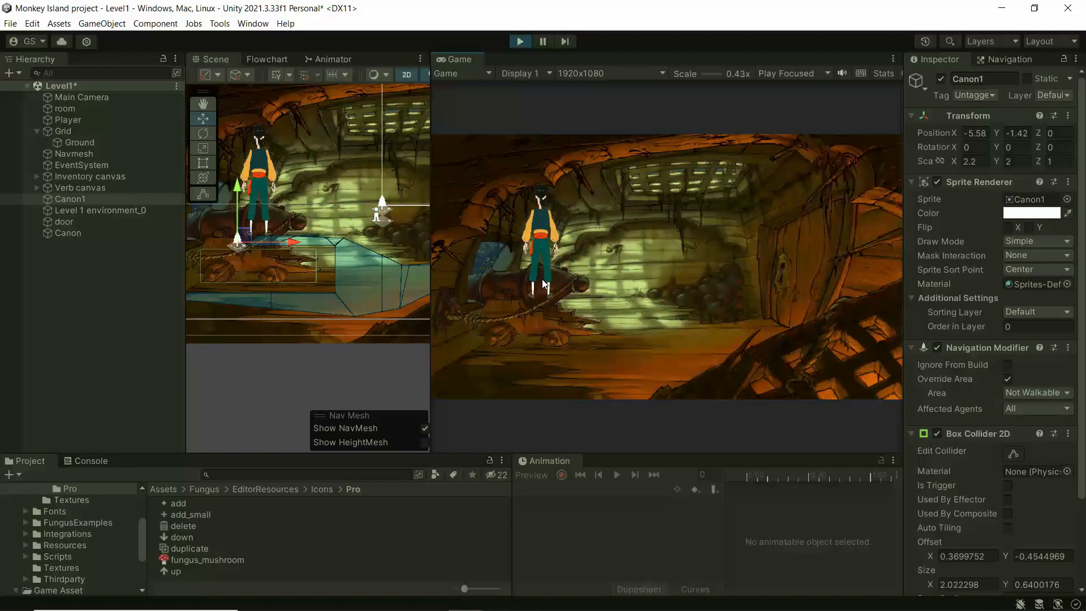
pyautogui.click(537, 371)
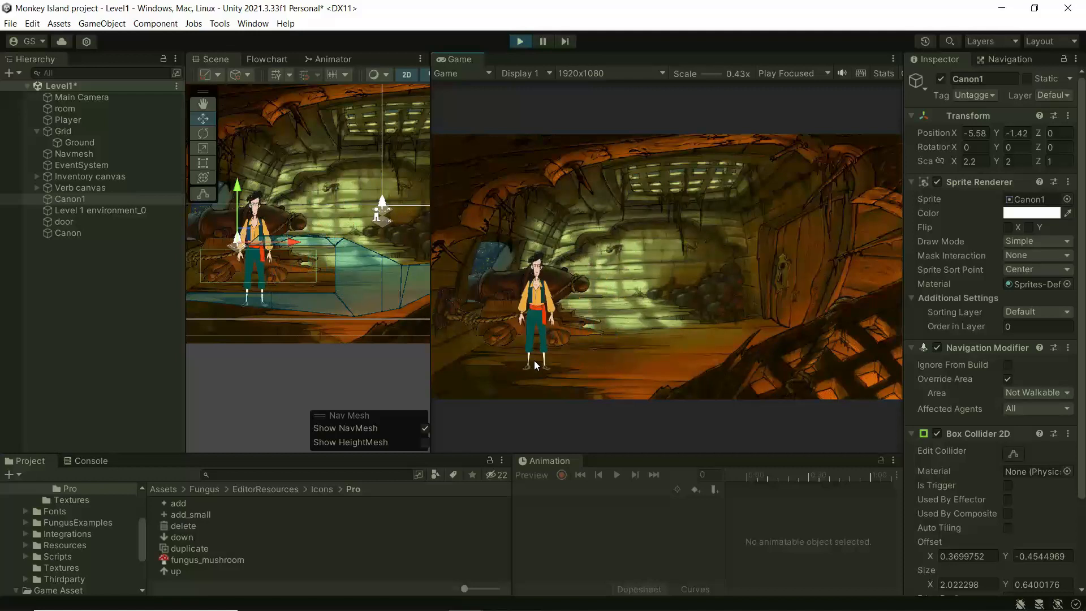
pyautogui.click(557, 281)
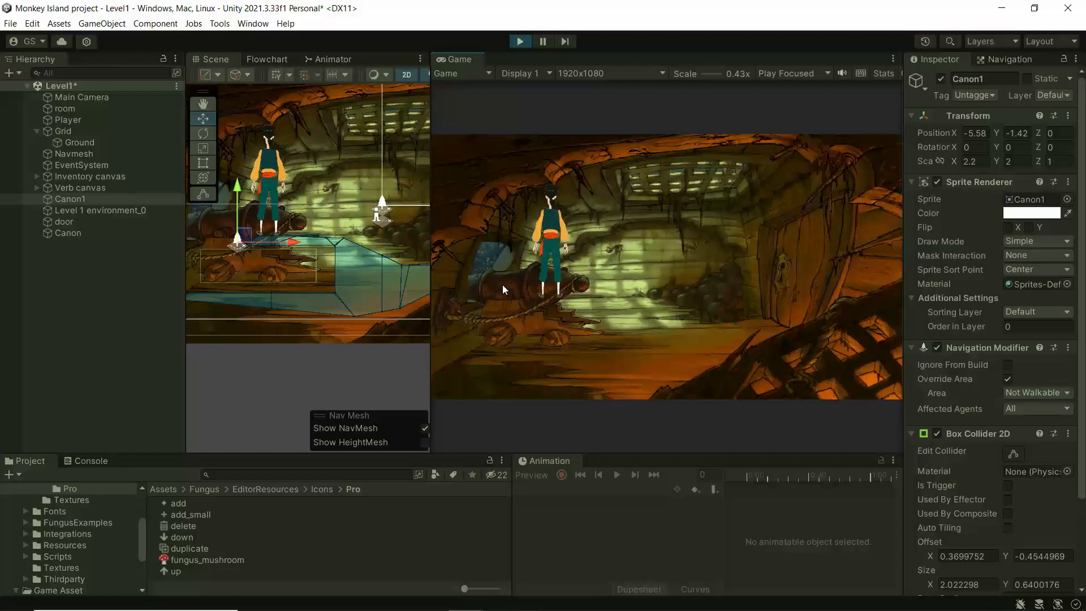
pyautogui.click(520, 42)
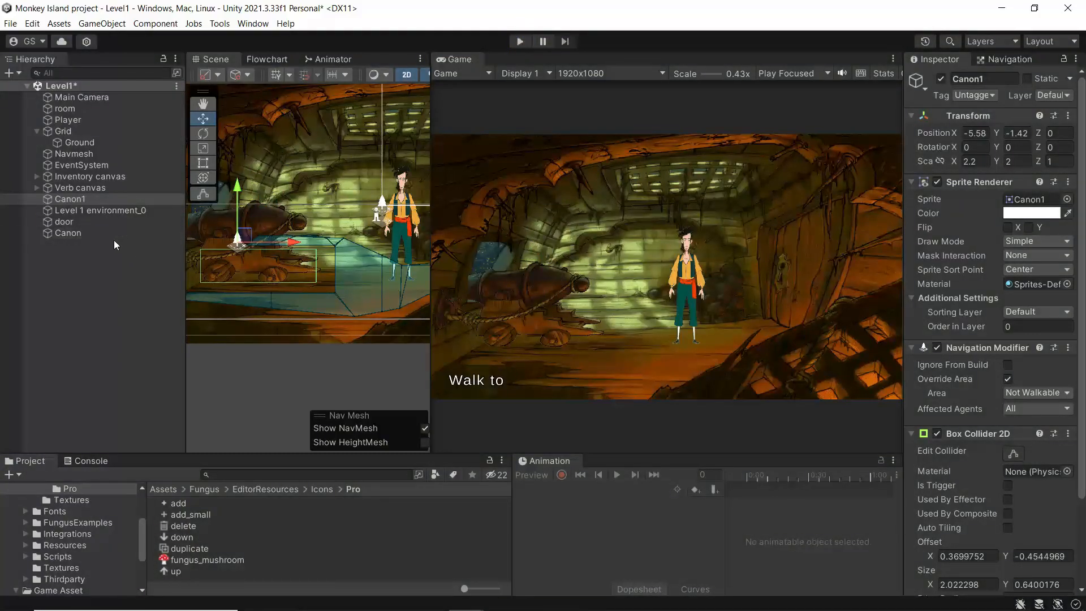
# Check the transparency sort mode, keeping Custom Axis, and the sort axis values in the Graphics project settings.
pyautogui.click(32, 24)
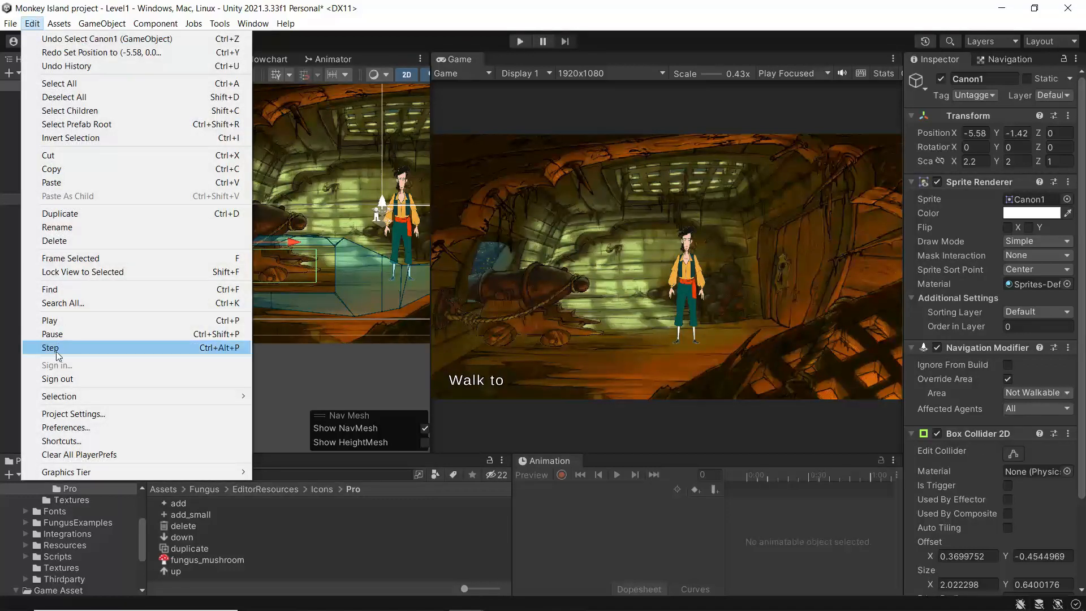
pyautogui.click(69, 416)
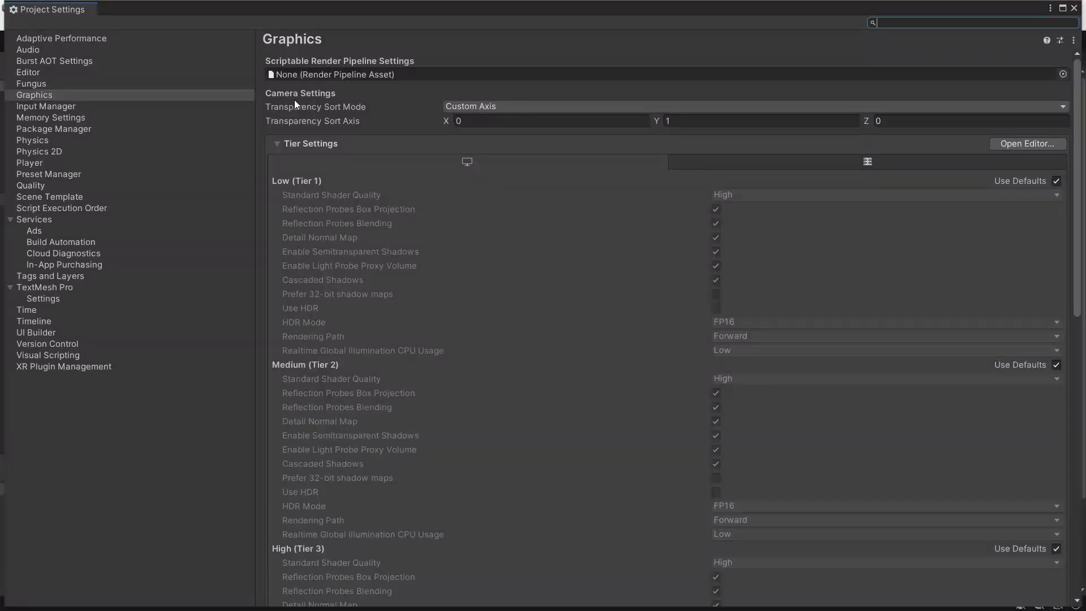
pyautogui.click(508, 108)
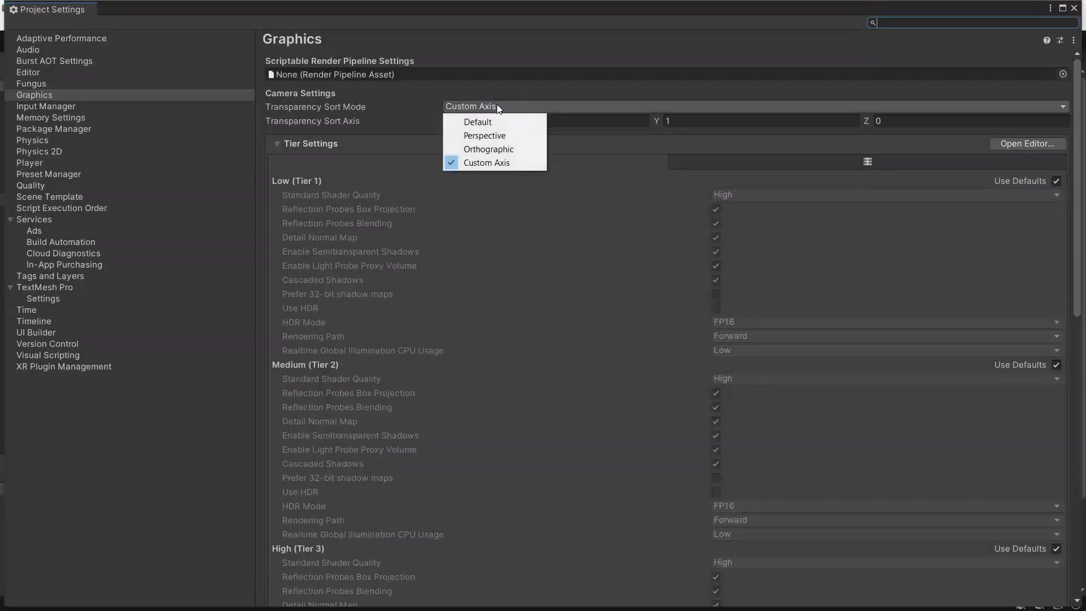
pyautogui.click(487, 164)
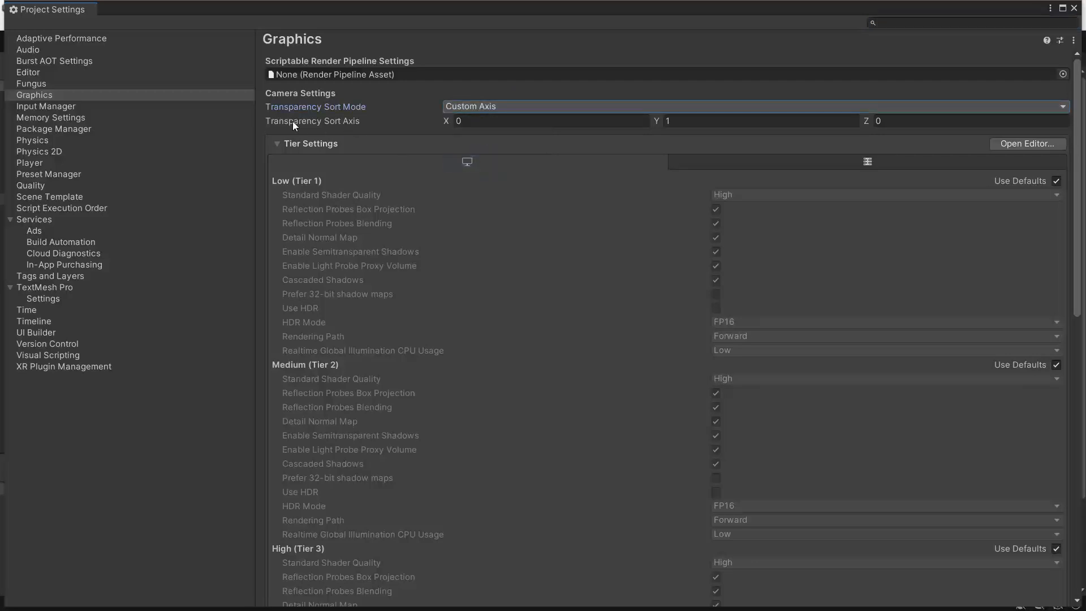
pyautogui.click(681, 123)
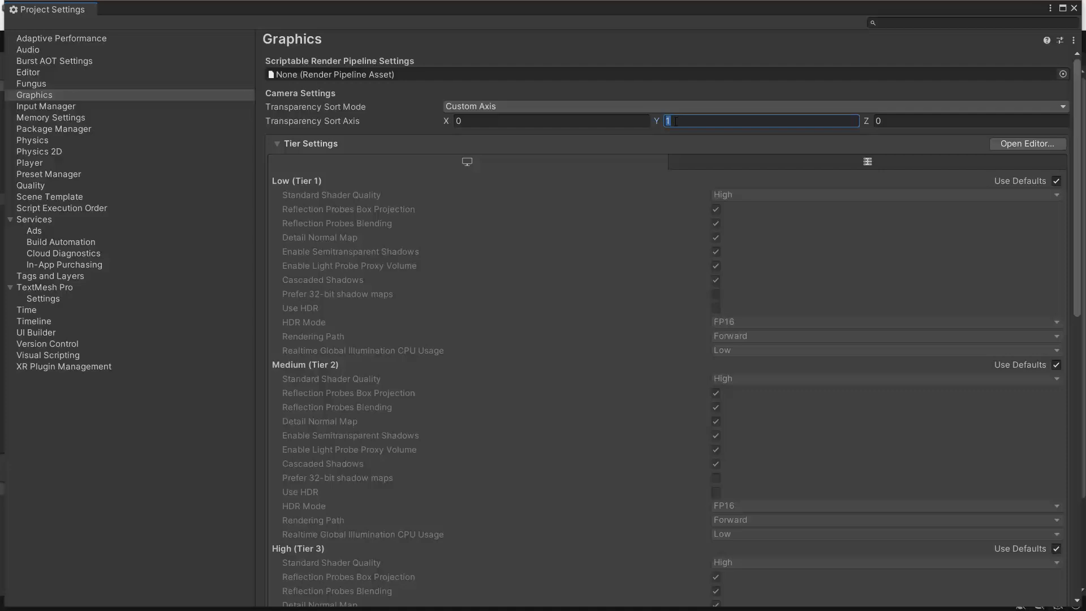
pyautogui.click(1073, 8)
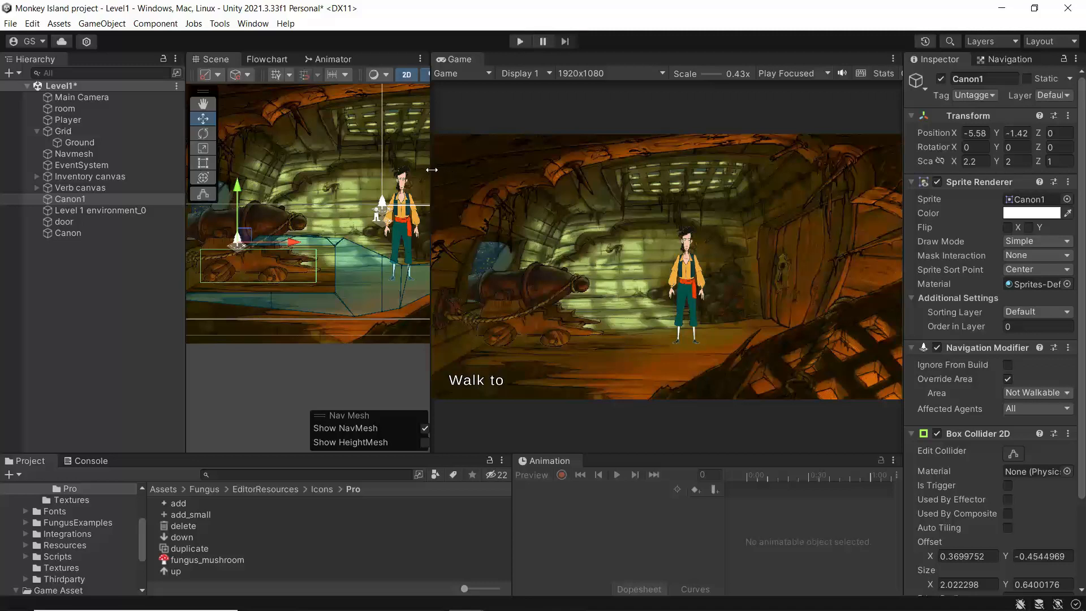
# Widen the Scene view and create an empty object named Canon at the root of the Level1 scene.
pyautogui.moveTo(432, 170); pyautogui.dragTo(521, 175)
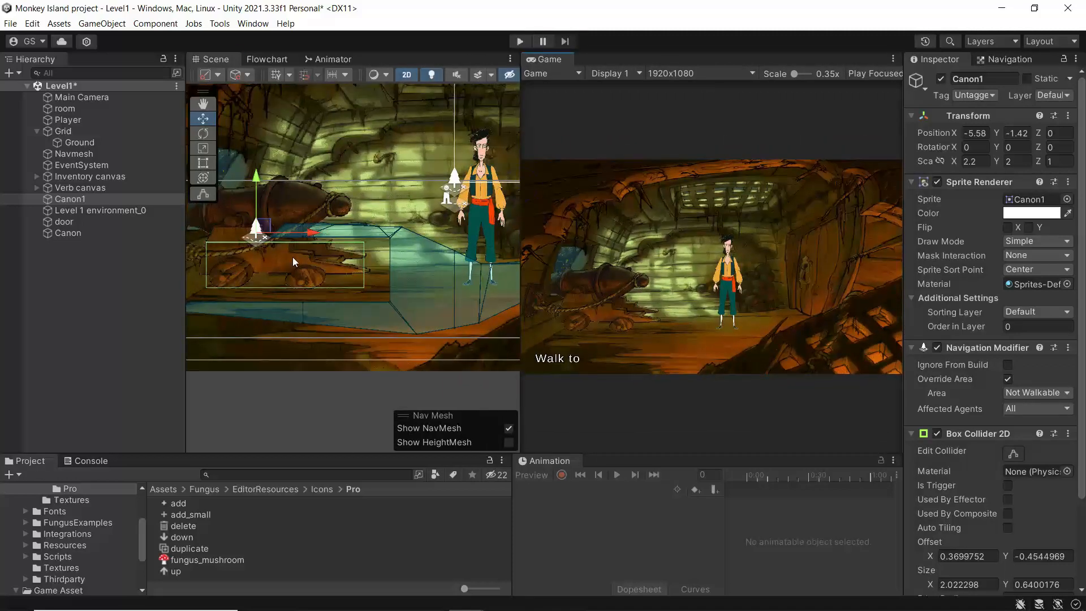
pyautogui.moveTo(293, 257); pyautogui.dragTo(349, 274, button='middle')
pyautogui.rightClick(73, 276)
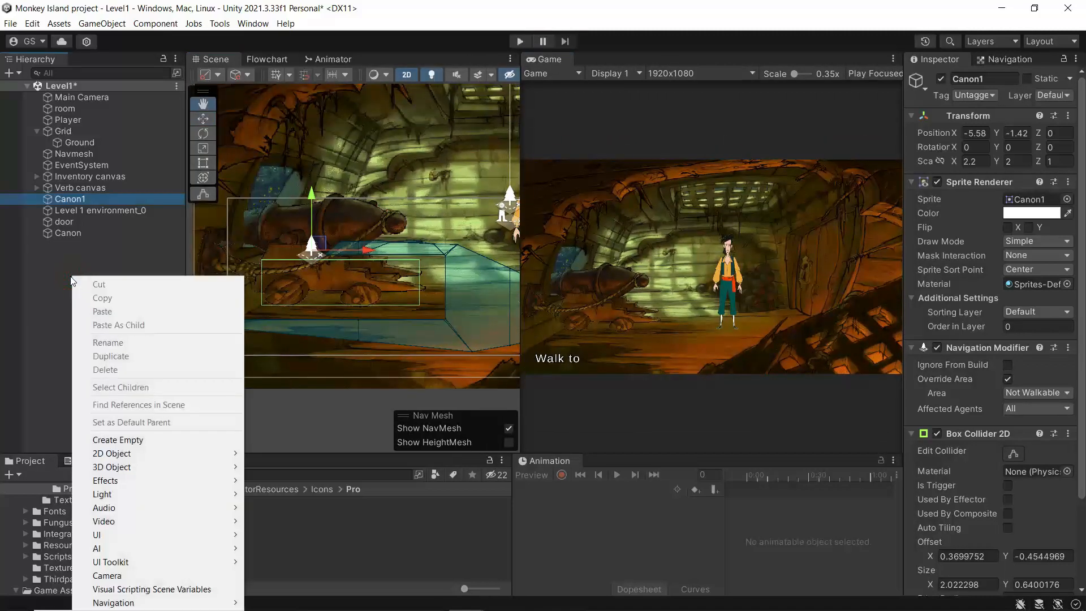
pyautogui.click(112, 440)
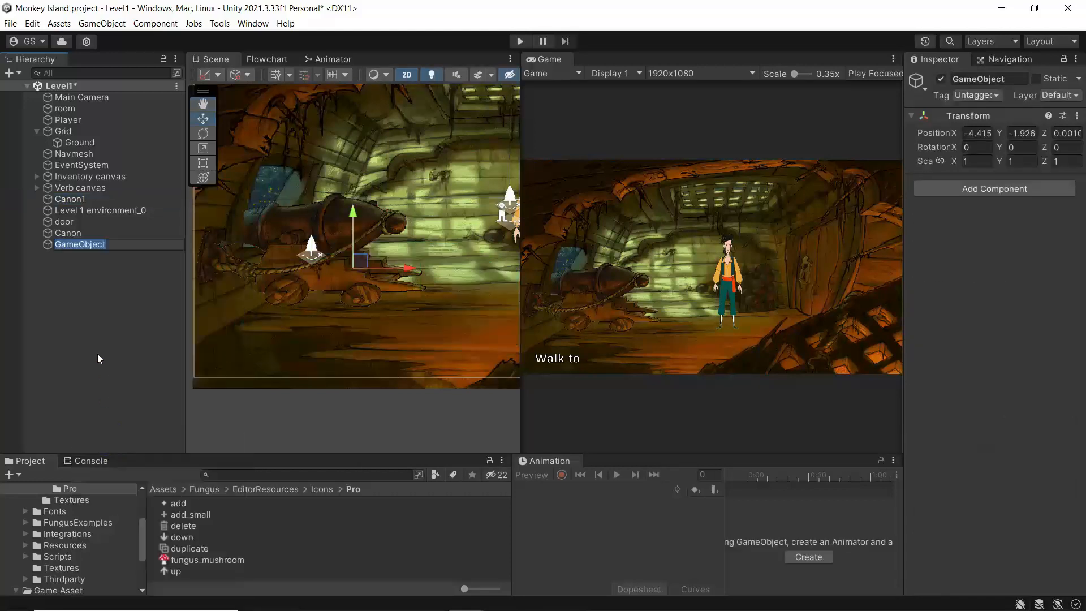
pyautogui.write('Canon')
pyautogui.press('Return')
# Rename the Canon1 object to Canon sprite and set its X and Y position to 0.
pyautogui.rightClick(70, 198)
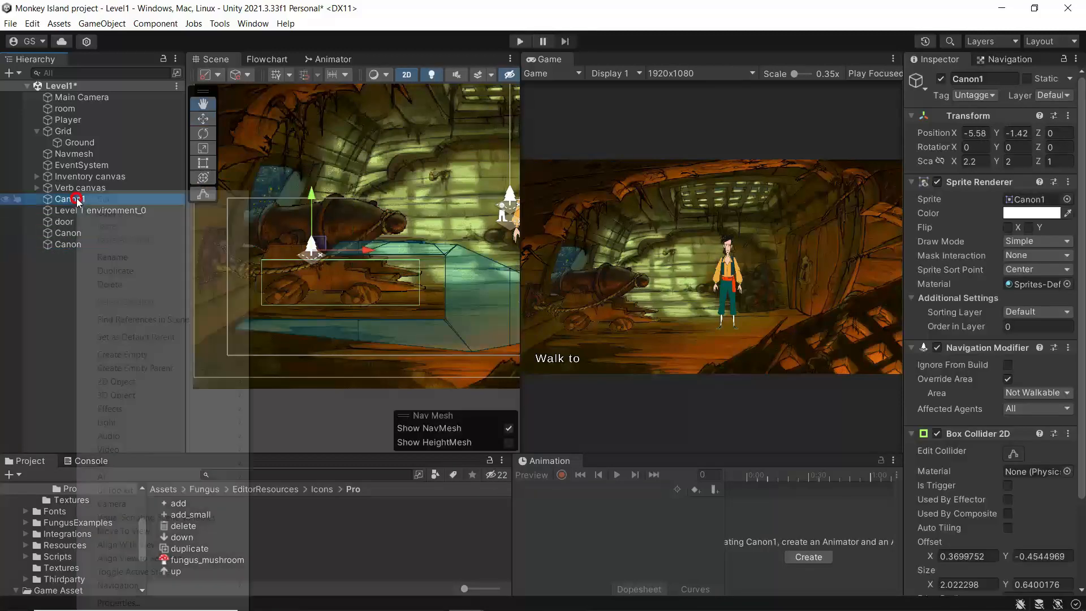
pyautogui.click(100, 255)
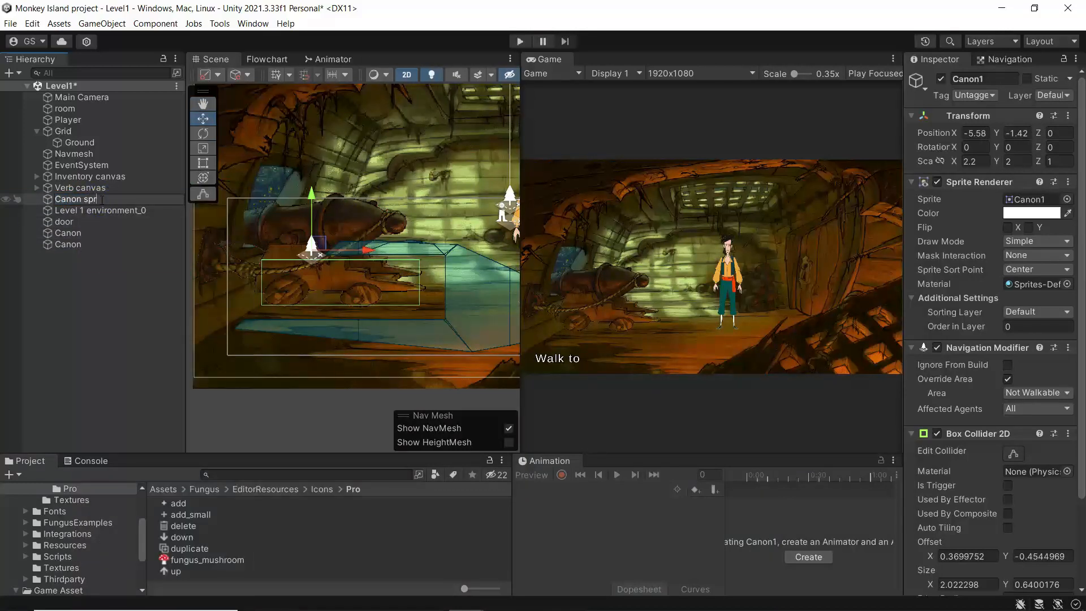
pyautogui.press('Return')
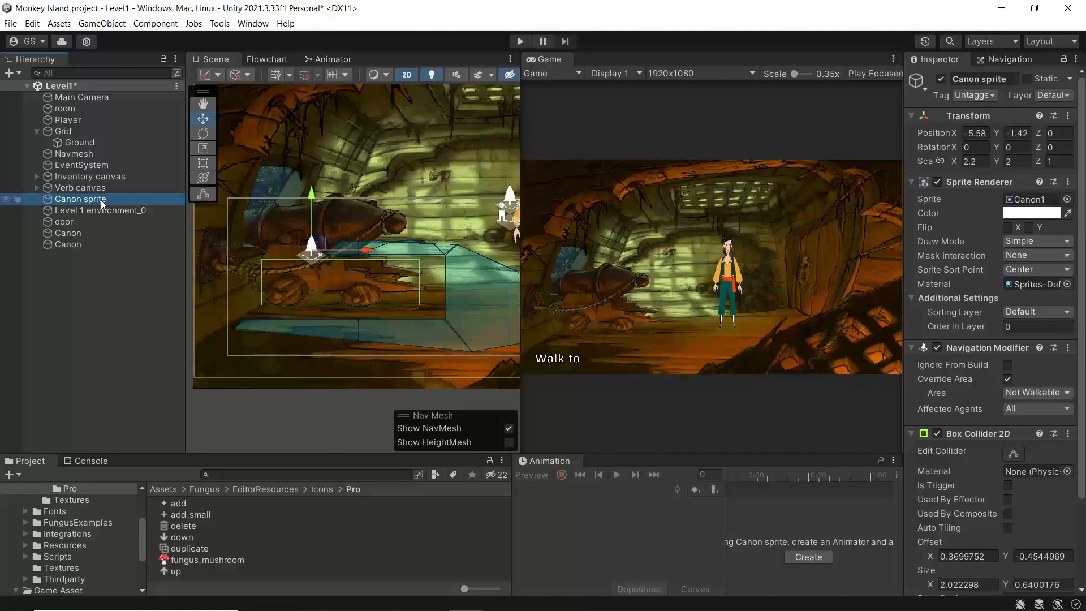
pyautogui.click(1018, 134)
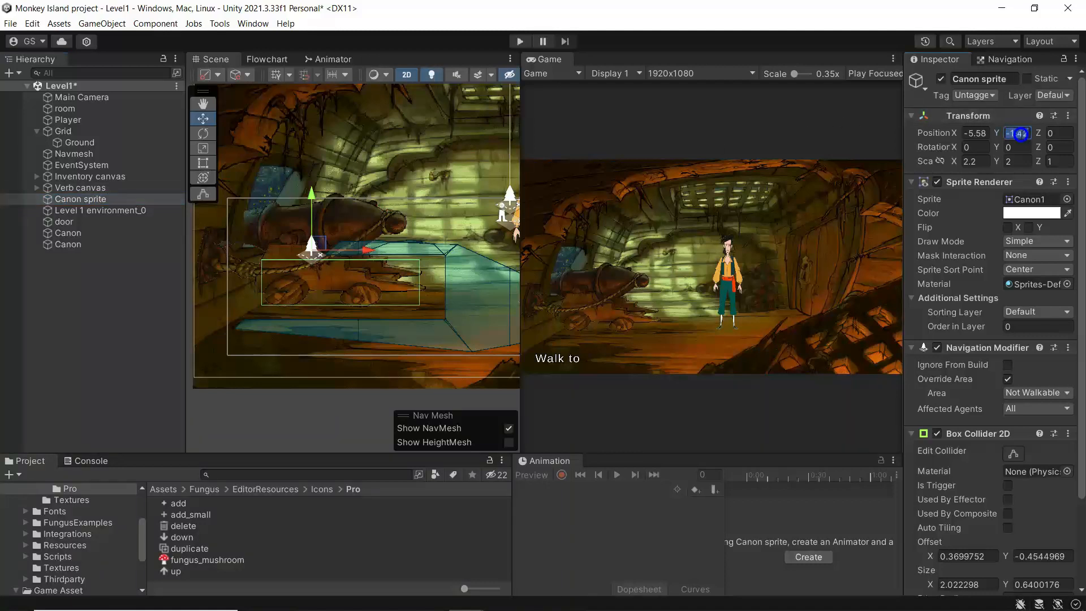
pyautogui.write('0')
pyautogui.click(976, 133)
pyautogui.write('0')
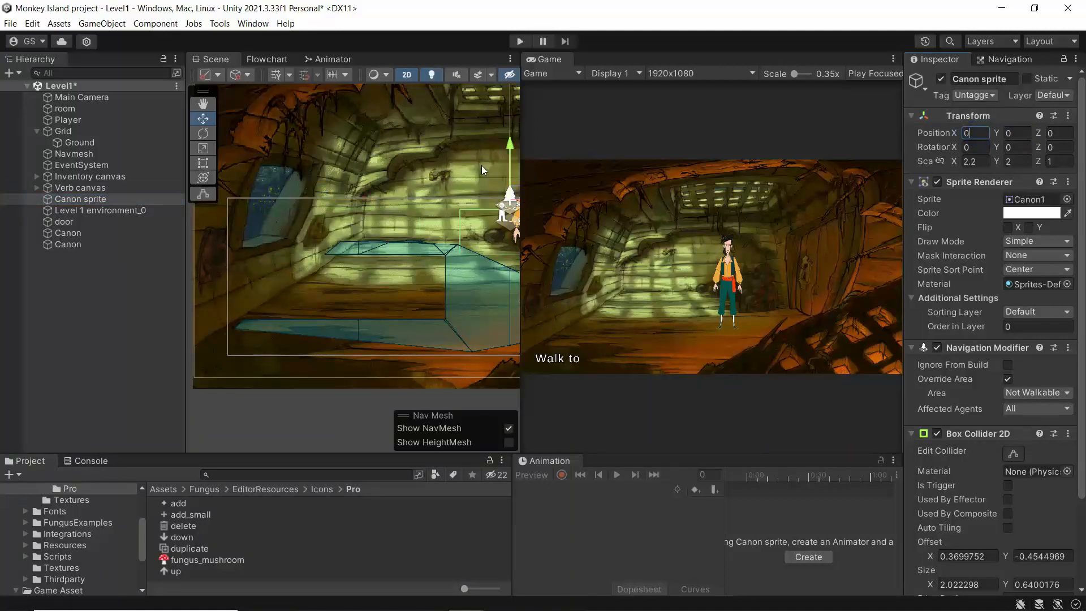
# Compare the two empty Canon objects and delete the duplicate that is offset from the origin.
pyautogui.click(77, 245)
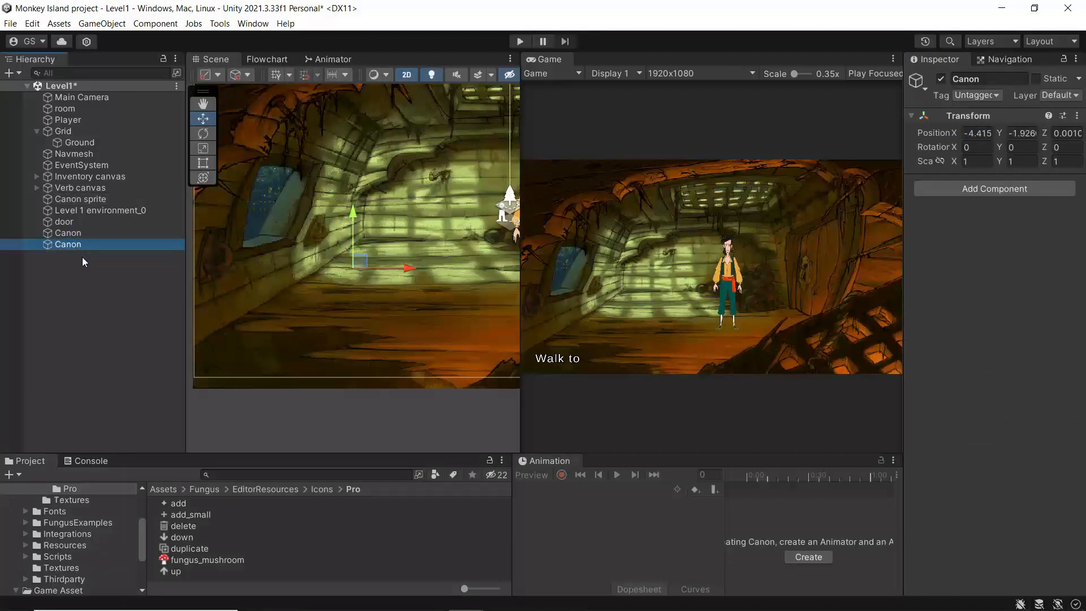
pyautogui.click(69, 245)
pyautogui.click(67, 233)
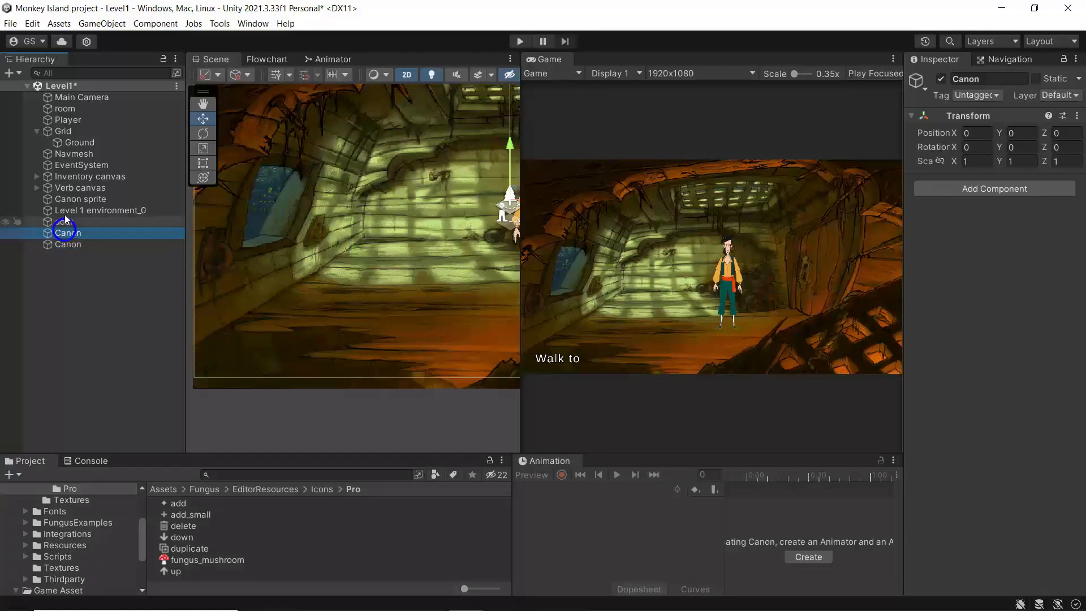
pyautogui.click(76, 247)
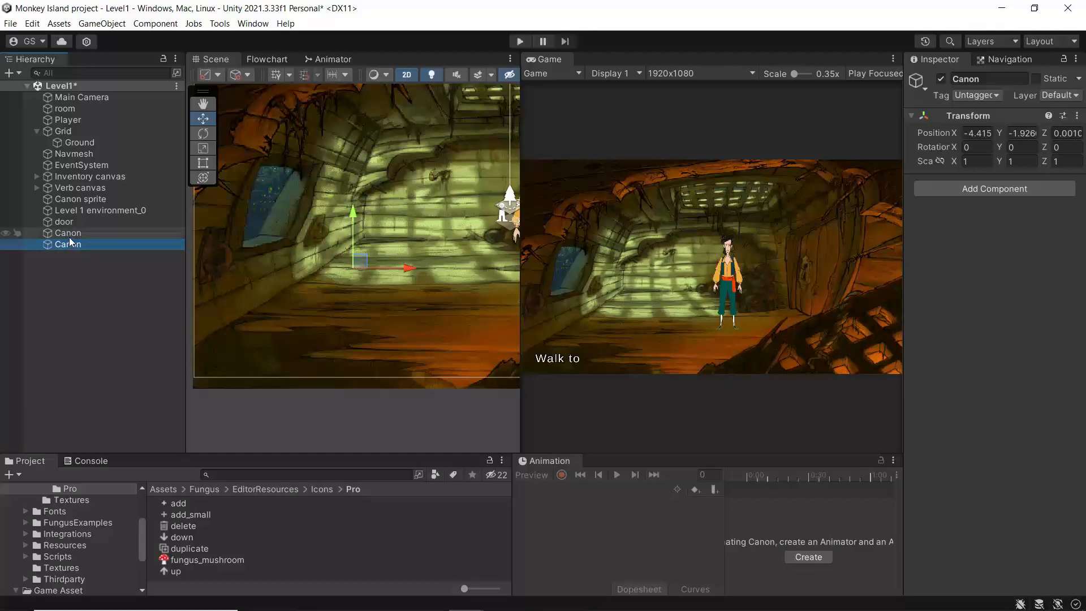
pyautogui.click(70, 236)
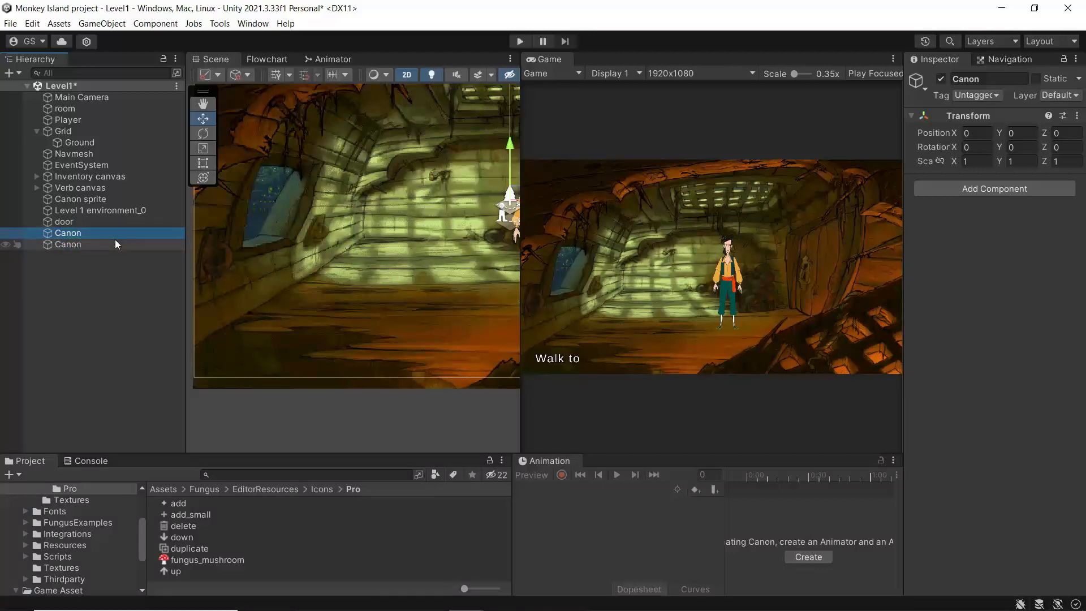
pyautogui.click(73, 245)
pyautogui.rightClick(73, 246)
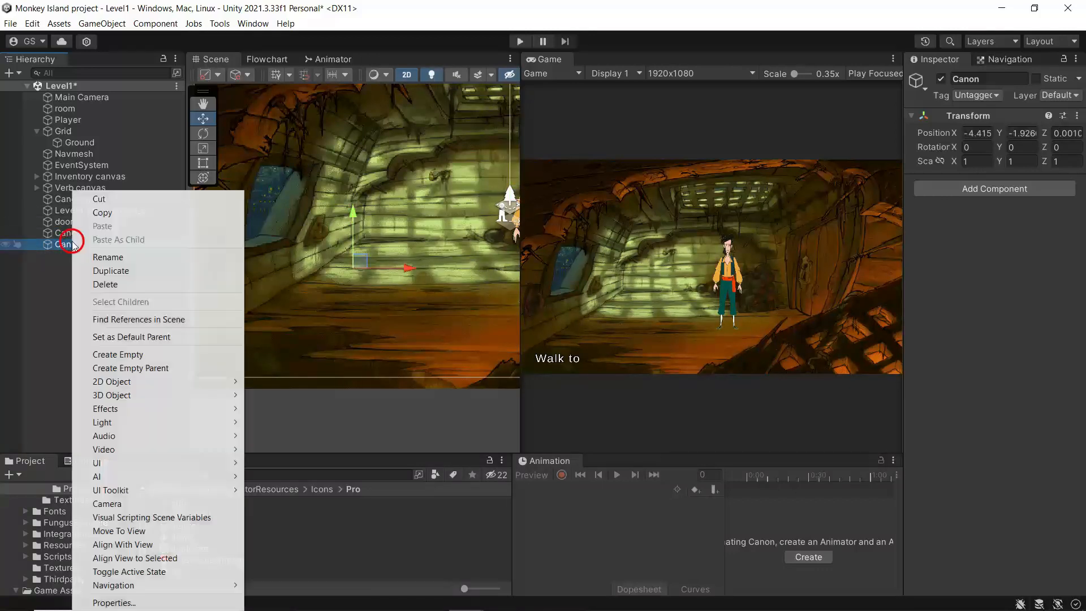
pyautogui.click(89, 284)
pyautogui.click(59, 232)
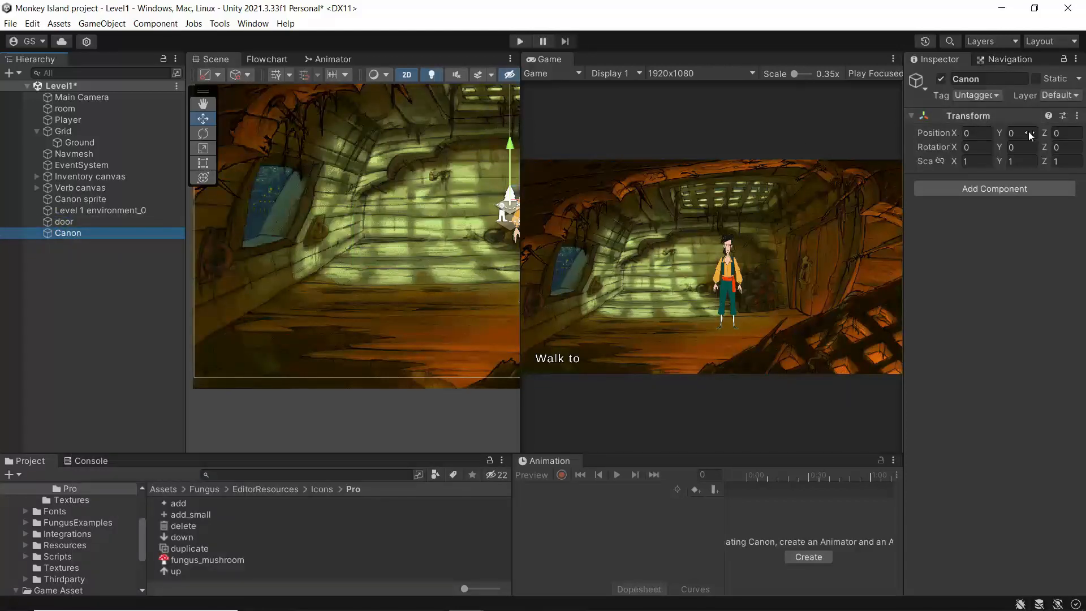
# Make Canon sprite a child of the empty Canon object and frame it in the scene.
pyautogui.click(73, 200)
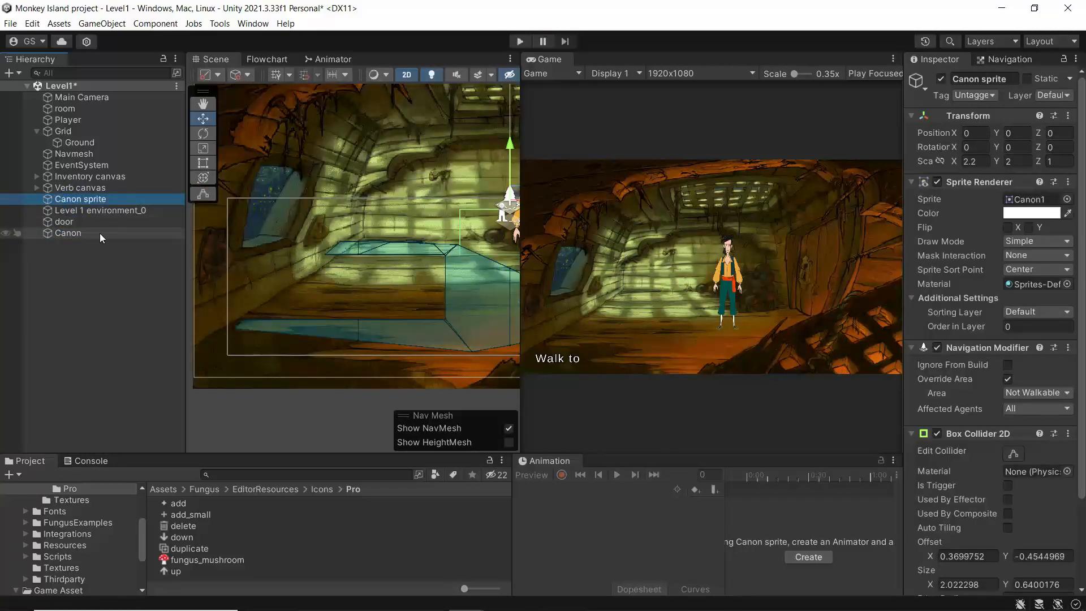
pyautogui.moveTo(65, 199); pyautogui.dragTo(60, 238)
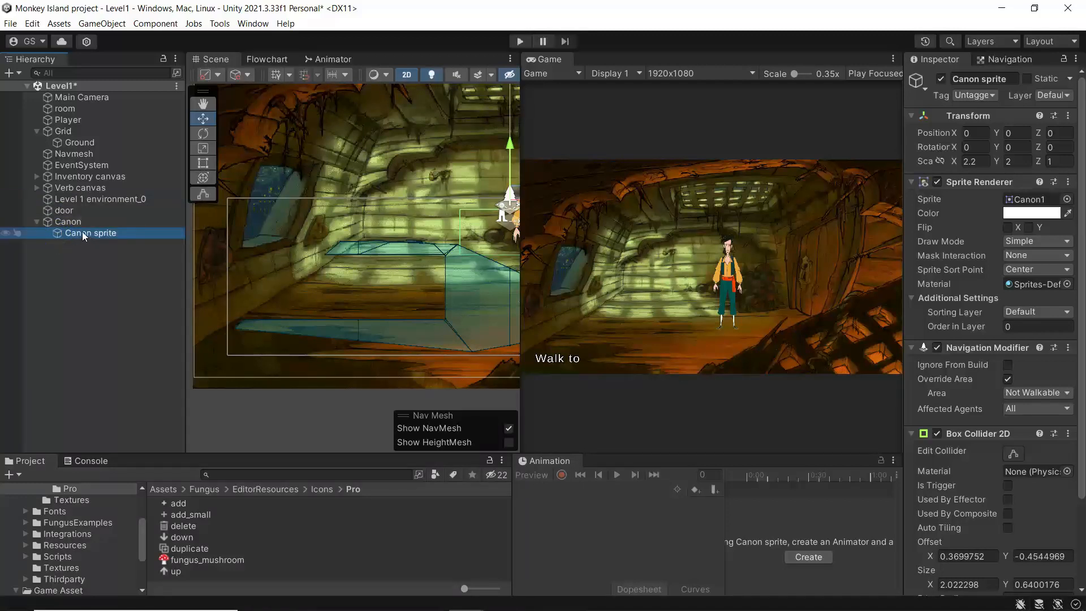
pyautogui.click(65, 222)
pyautogui.click(77, 233)
pyautogui.press('f')
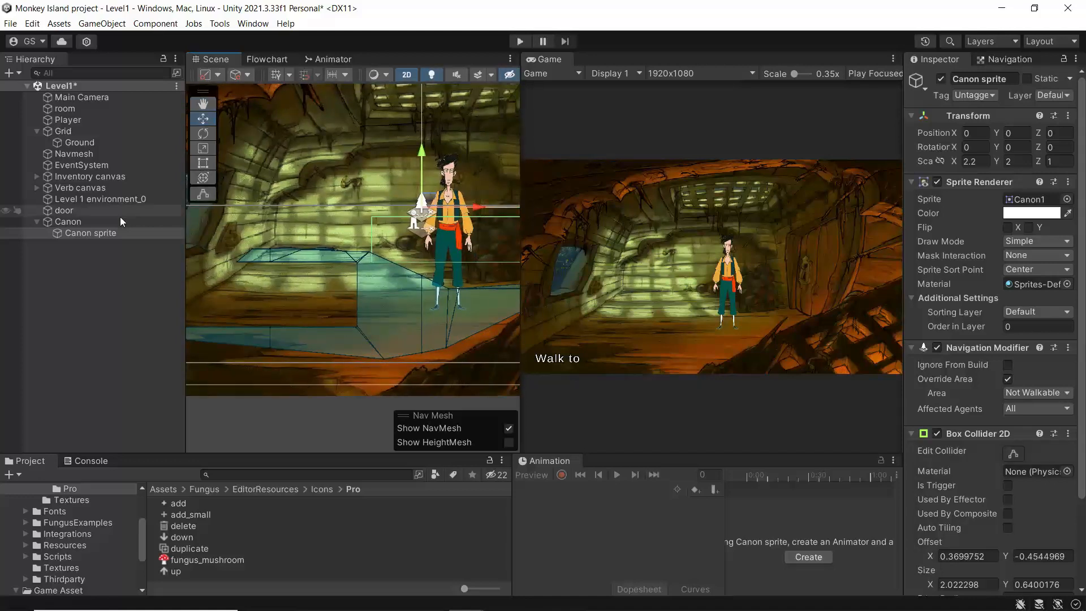
pyautogui.click(84, 222)
pyautogui.click(84, 230)
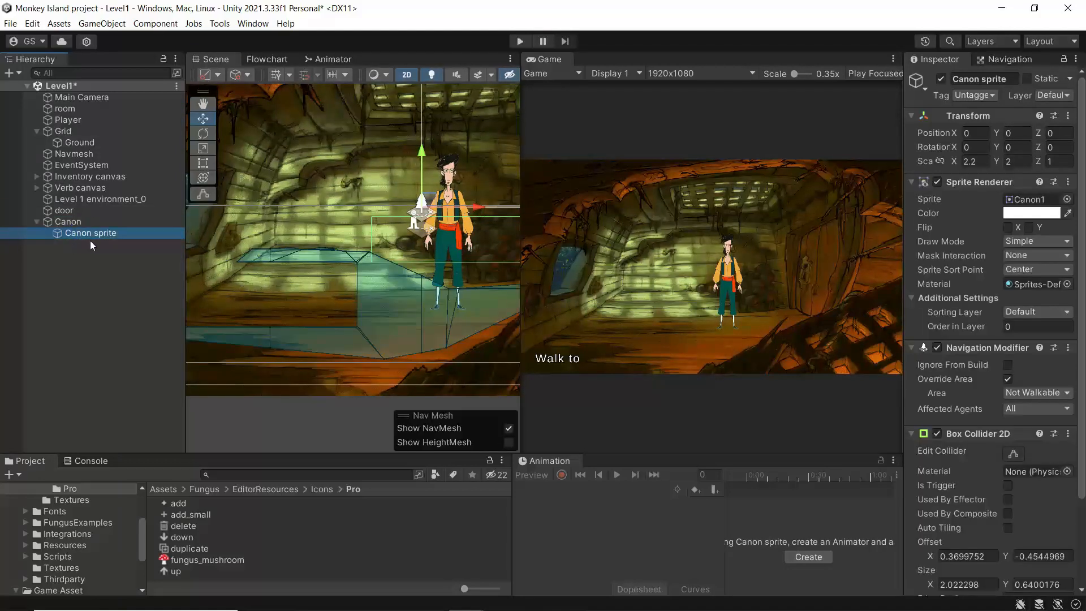
# Move the Canon parent object to about X -5.48, Y -1.37, placing the cannon beside the room's window, and check the child's position.
pyautogui.click(86, 223)
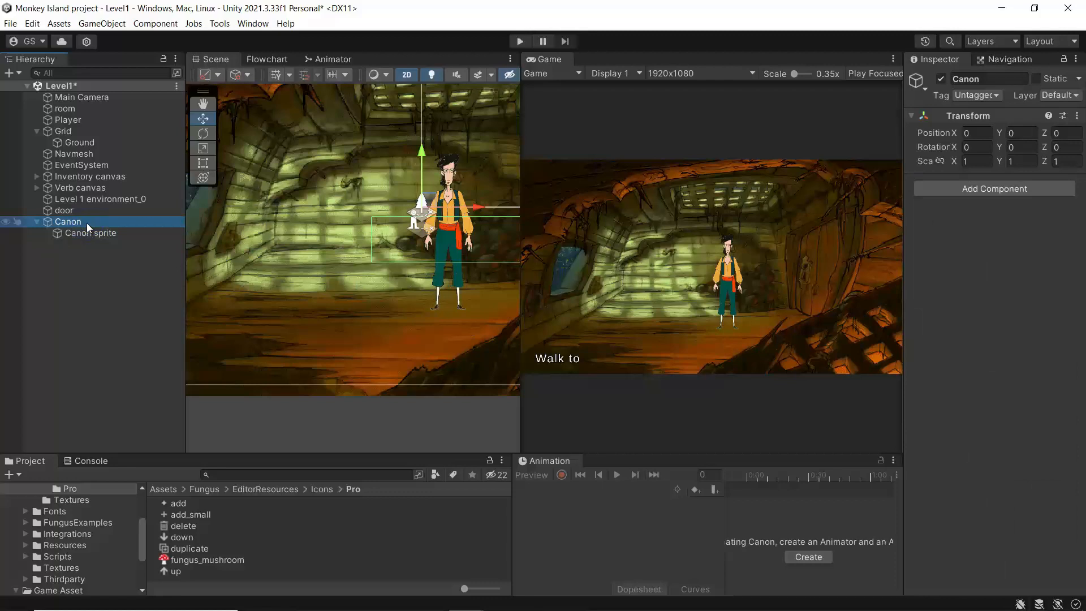
pyautogui.moveTo(474, 209); pyautogui.dragTo(287, 216)
pyautogui.moveTo(270, 260); pyautogui.dragTo(407, 282, button='middle')
pyautogui.moveTo(422, 224); pyautogui.dragTo(390, 225)
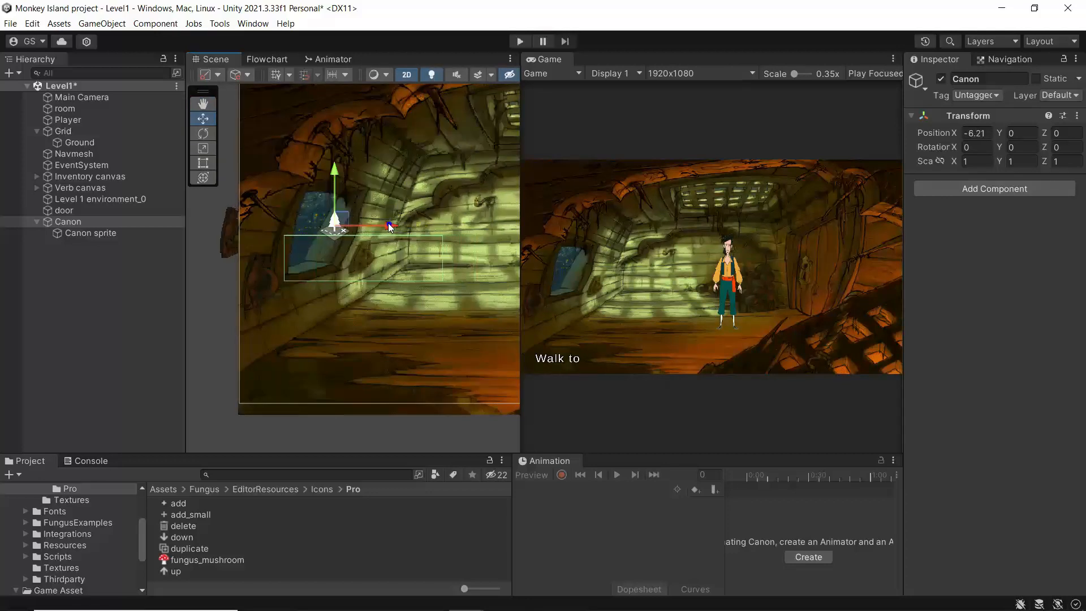
pyautogui.moveTo(336, 177); pyautogui.dragTo(337, 231)
pyautogui.moveTo(391, 279)
pyautogui.mouseDown()
pyautogui.moveTo(419, 281)
pyautogui.moveTo(411, 277)
pyautogui.mouseUp()
pyautogui.moveTo(360, 225); pyautogui.dragTo(365, 221)
pyautogui.moveTo(412, 276); pyautogui.dragTo(413, 277)
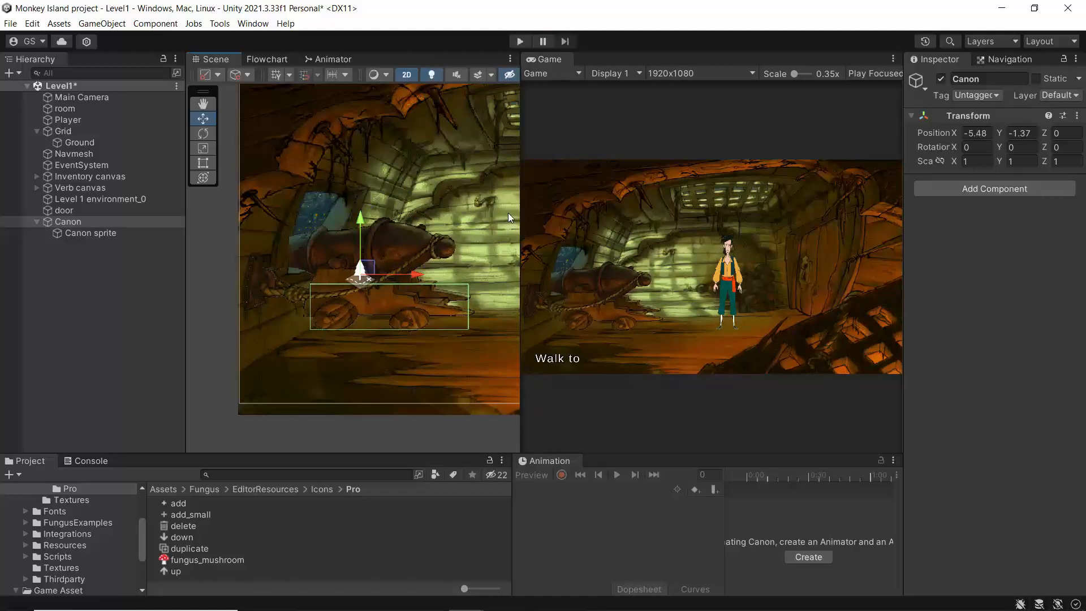
pyautogui.click(77, 232)
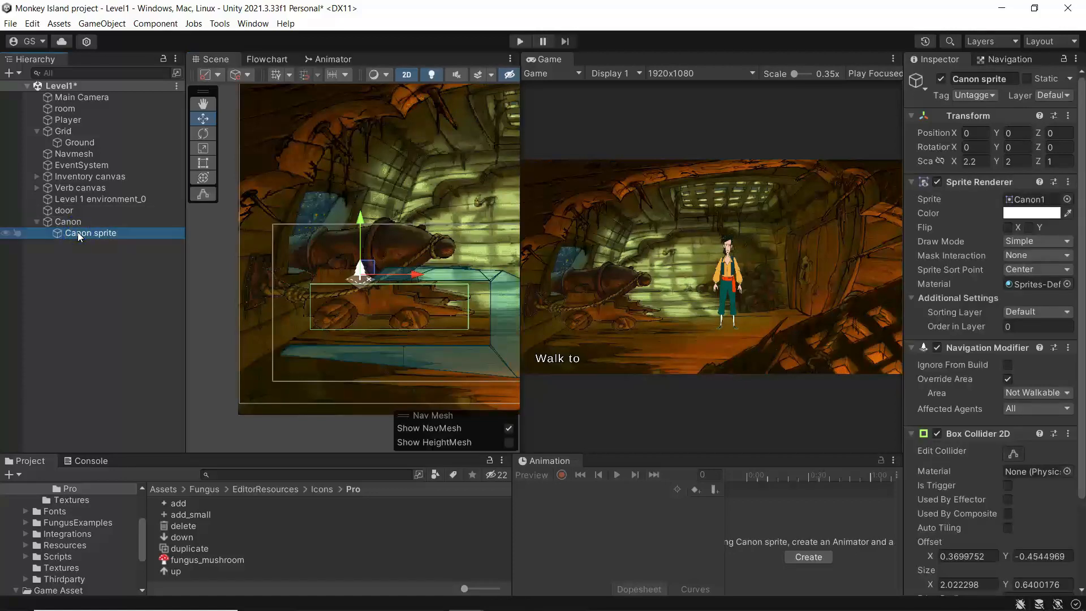
pyautogui.click(69, 223)
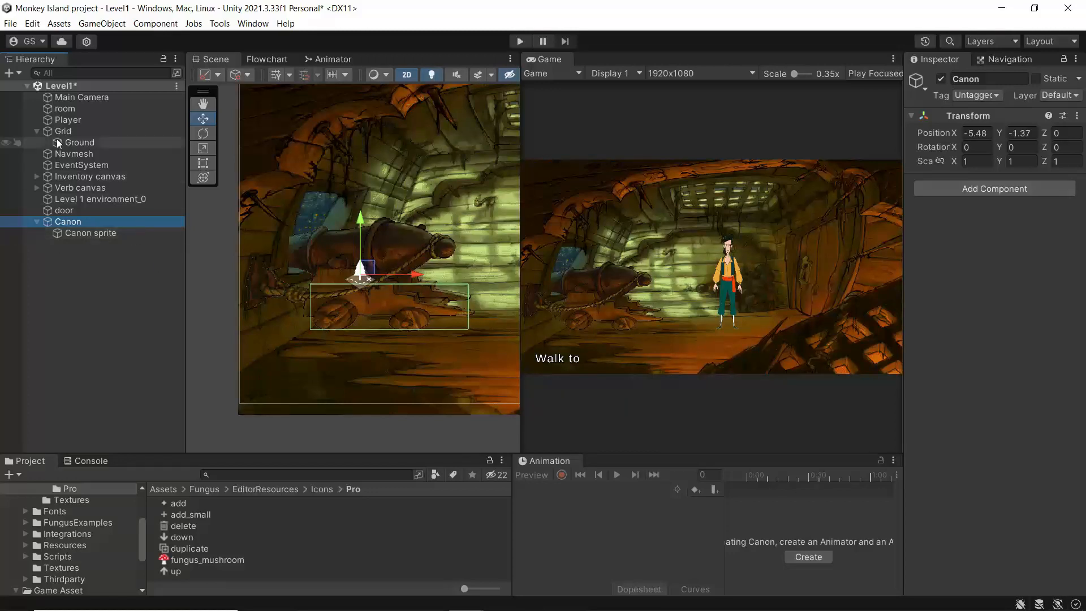
# Create an empty object named Player at the root of the Level1 scene.
pyautogui.click(64, 121)
pyautogui.rightClick(79, 277)
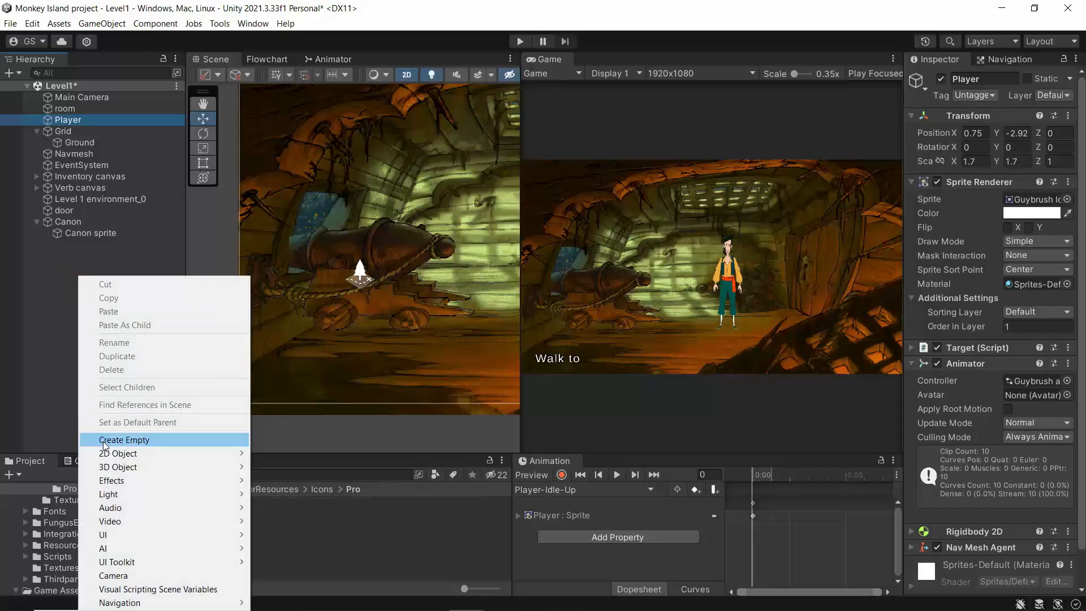
pyautogui.click(105, 440)
pyautogui.write('Player')
pyautogui.press('Return')
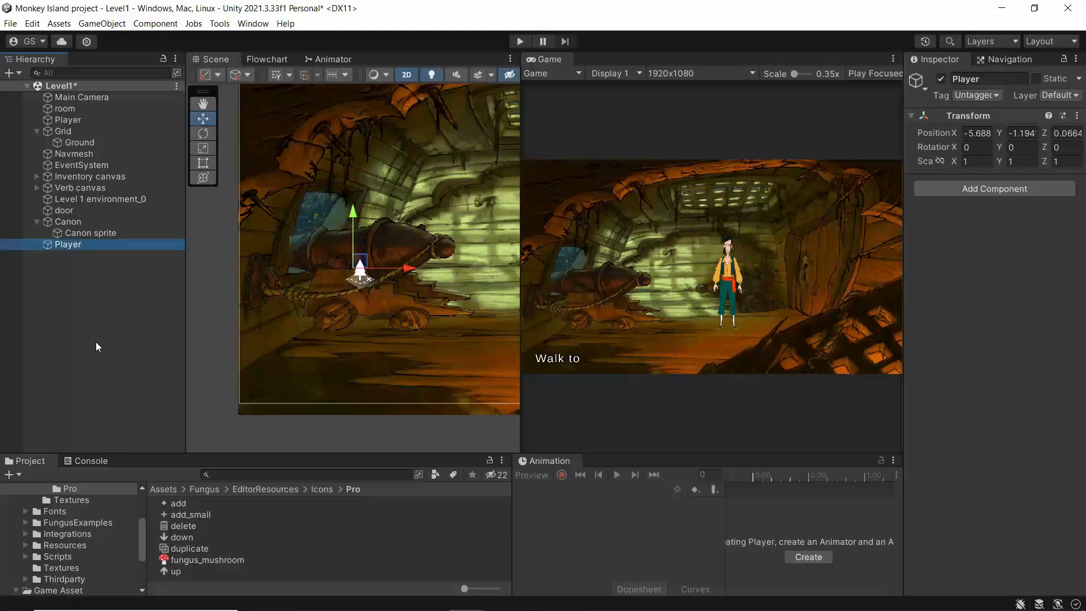
# Set the new empty Player object's position to 0 on X, Y and Z.
pyautogui.click(978, 133)
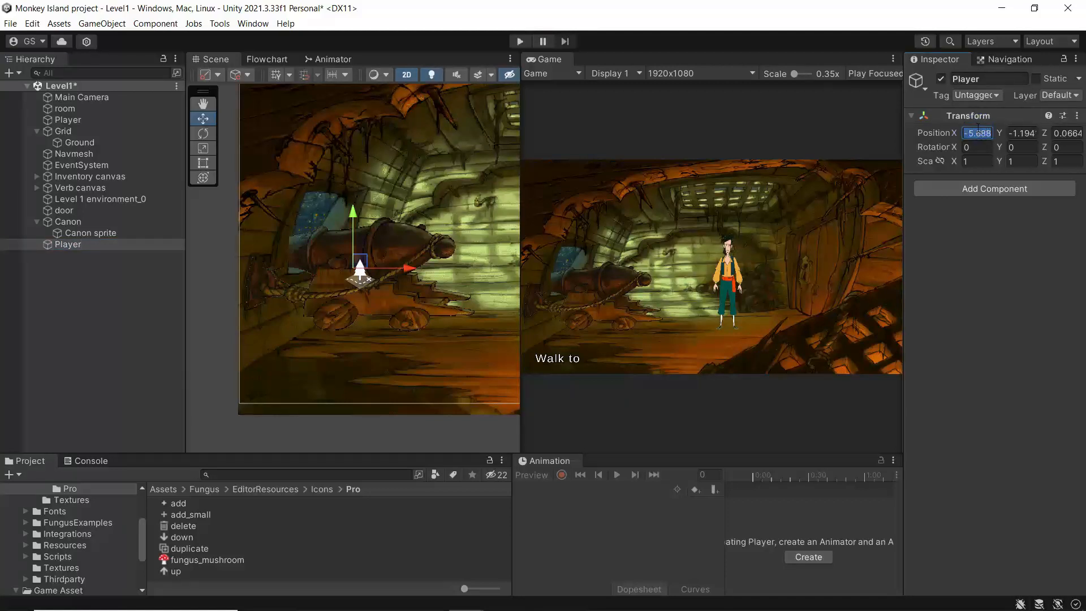
pyautogui.write('0')
pyautogui.press('Tab')
pyautogui.write('0')
pyautogui.press('Tab')
pyautogui.write('0')
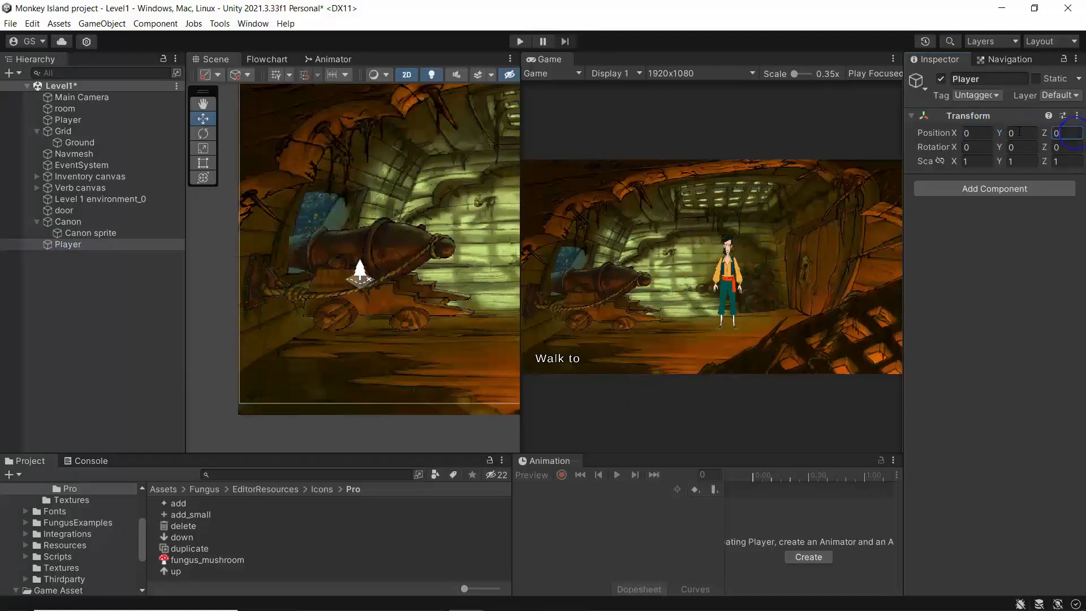
# Set the original Player object's position to 0 on X and Y.
pyautogui.click(70, 124)
pyautogui.click(974, 133)
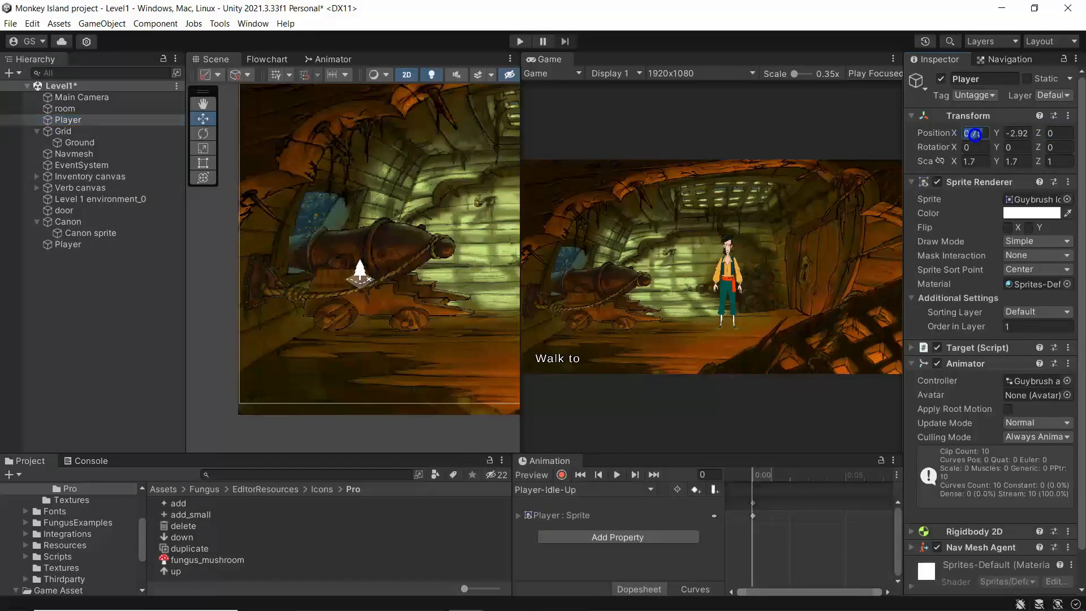
pyautogui.write('0')
pyautogui.click(1014, 134)
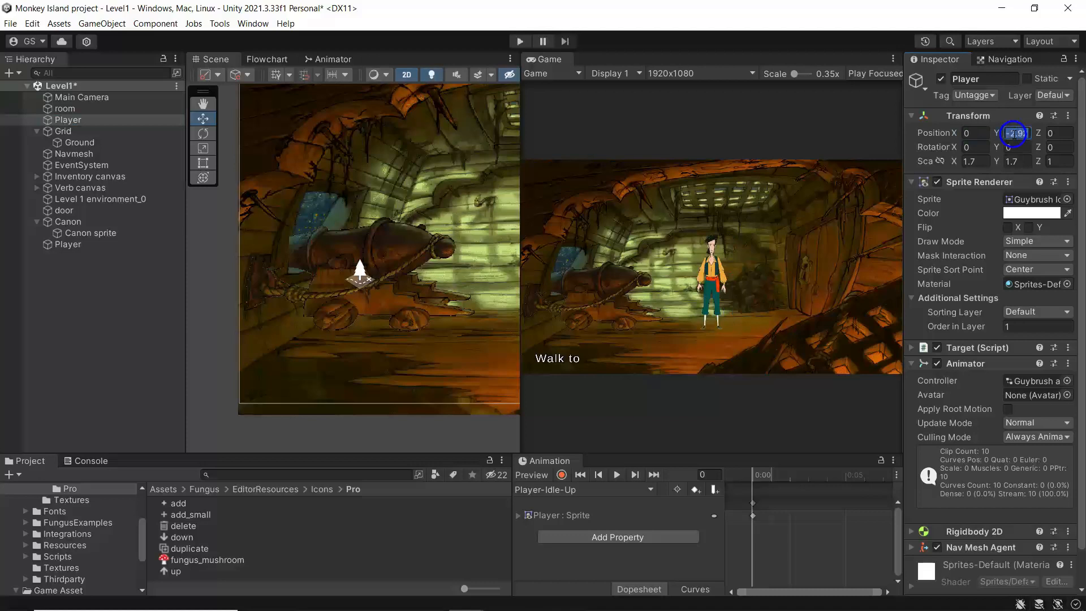
pyautogui.write('0')
# Rename the original Player object as Player sprite and make it a child of the empty Player.
pyautogui.click(77, 122)
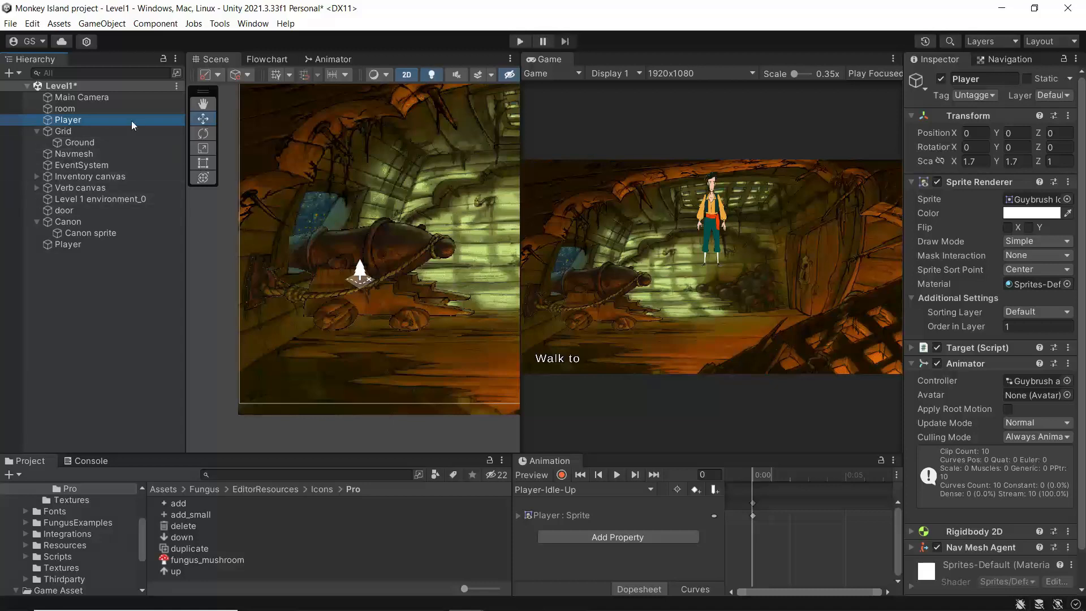
pyautogui.rightClick(81, 121)
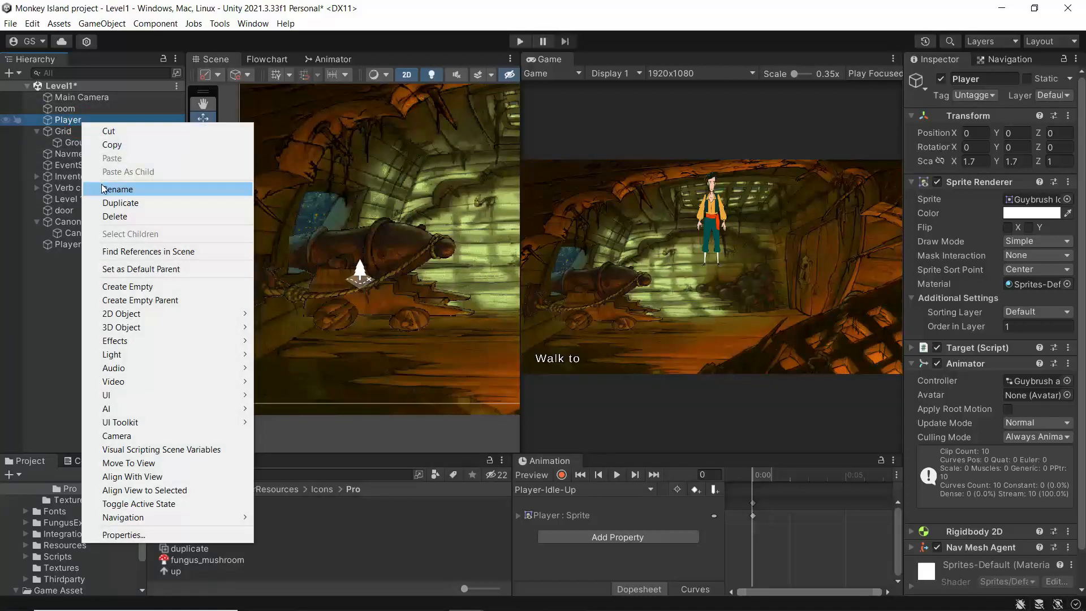
pyautogui.click(117, 189)
pyautogui.write('sprite')
pyautogui.press('Return')
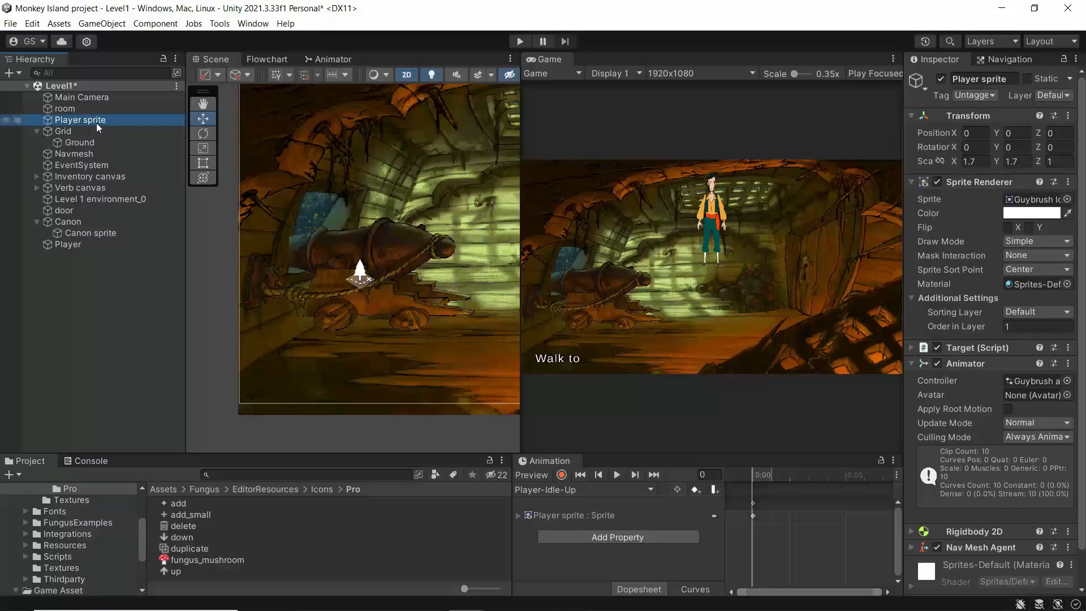
pyautogui.moveTo(93, 120); pyautogui.dragTo(79, 244)
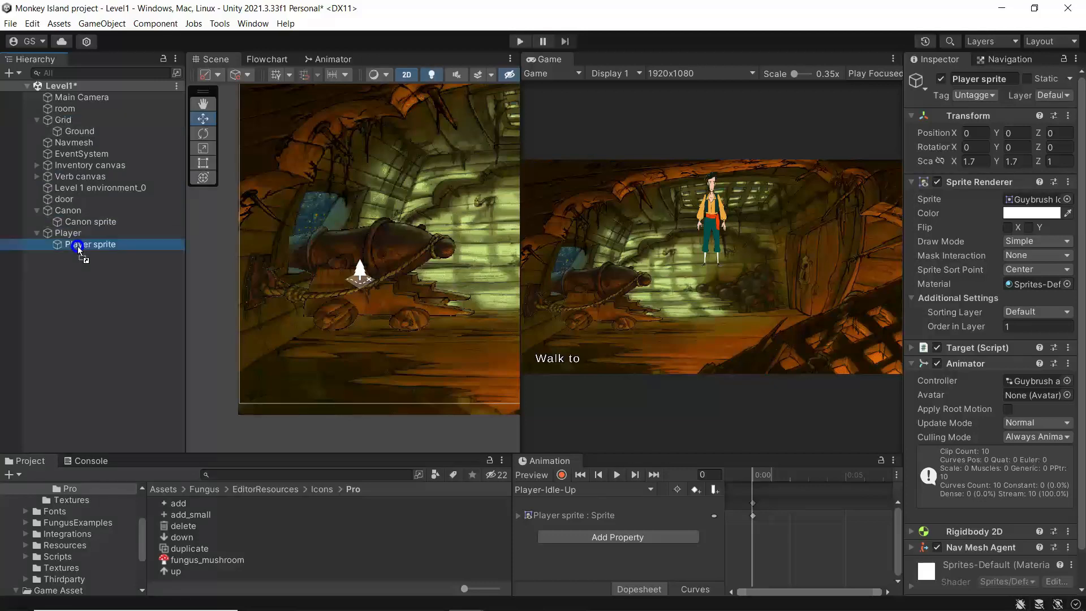
# Move the Player parent object down to about Y -2.7 so the character stands on the floor, and check the child's position.
pyautogui.click(63, 235)
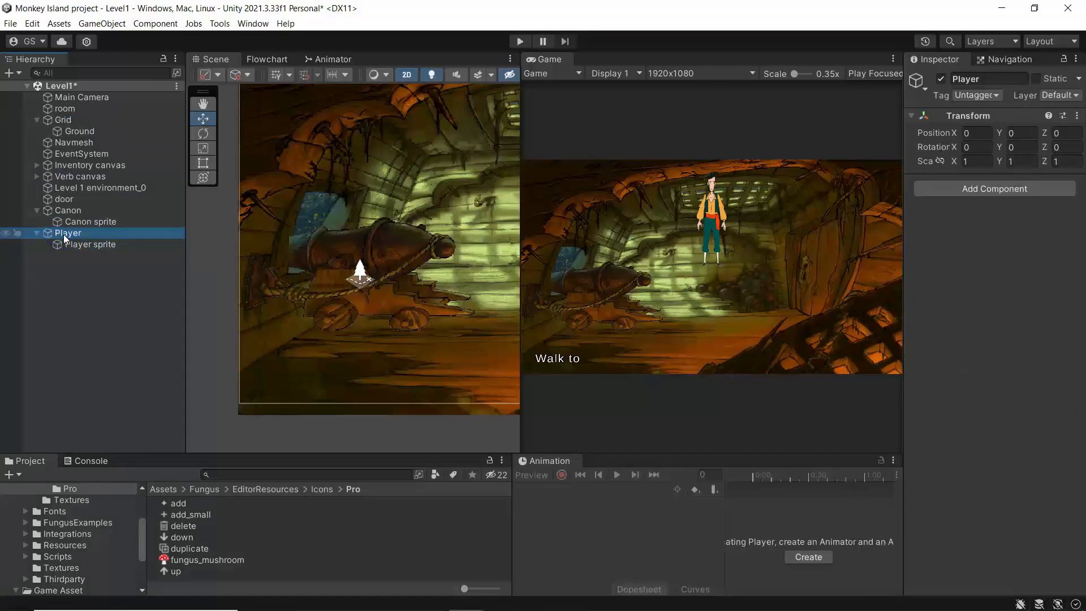
pyautogui.press('f')
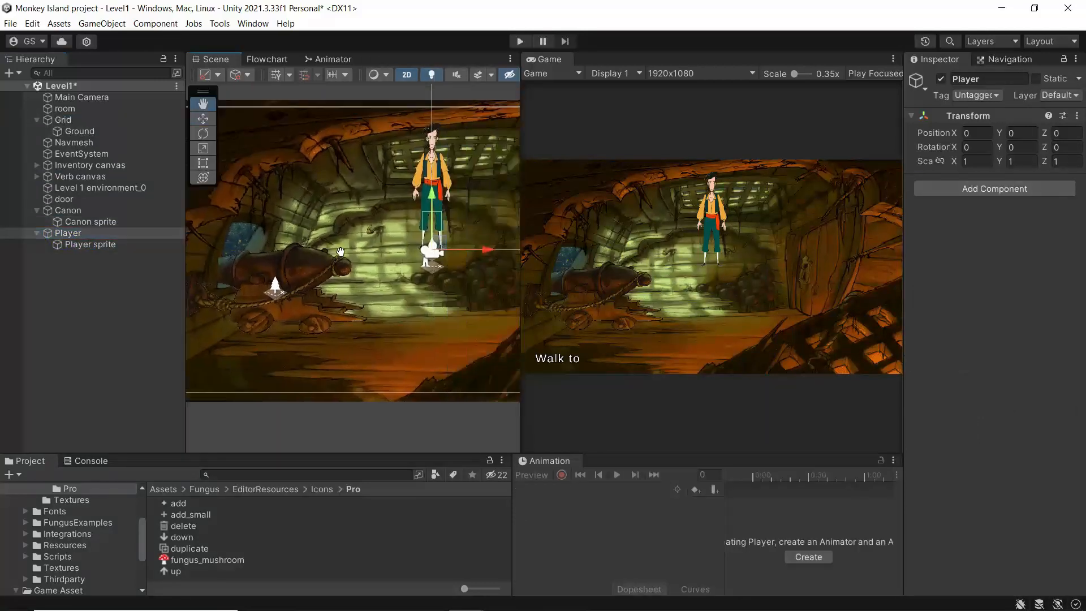
pyautogui.moveTo(423, 208); pyautogui.dragTo(451, 297)
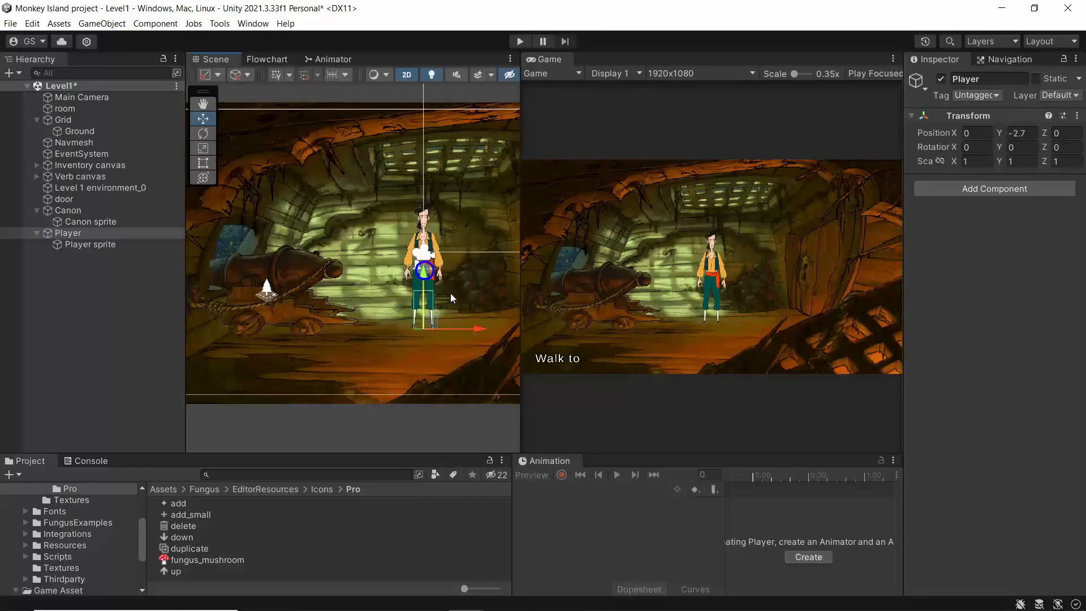
pyautogui.click(477, 323)
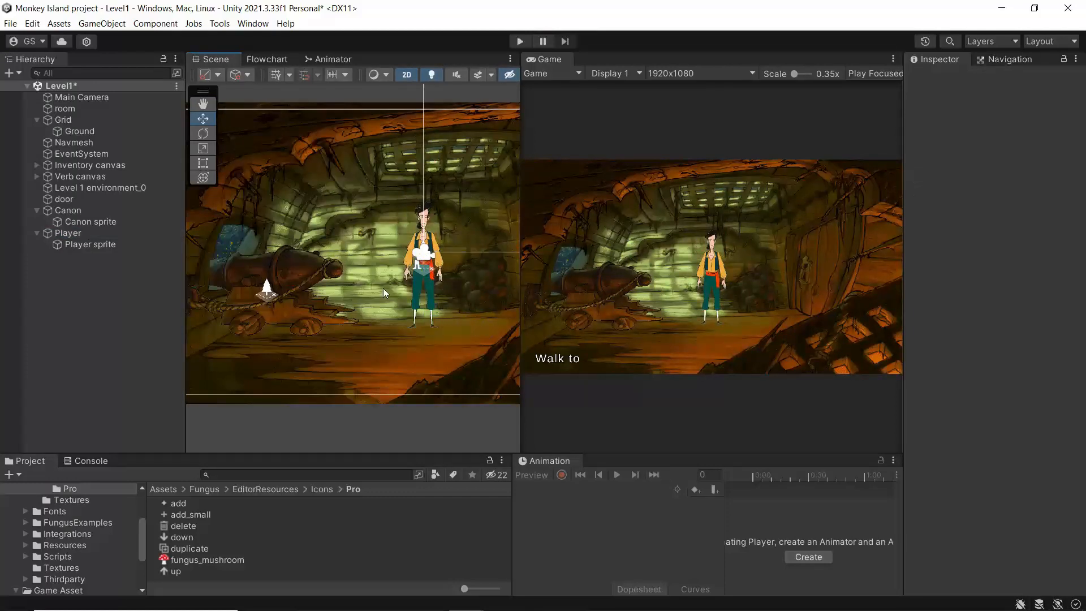
pyautogui.click(64, 235)
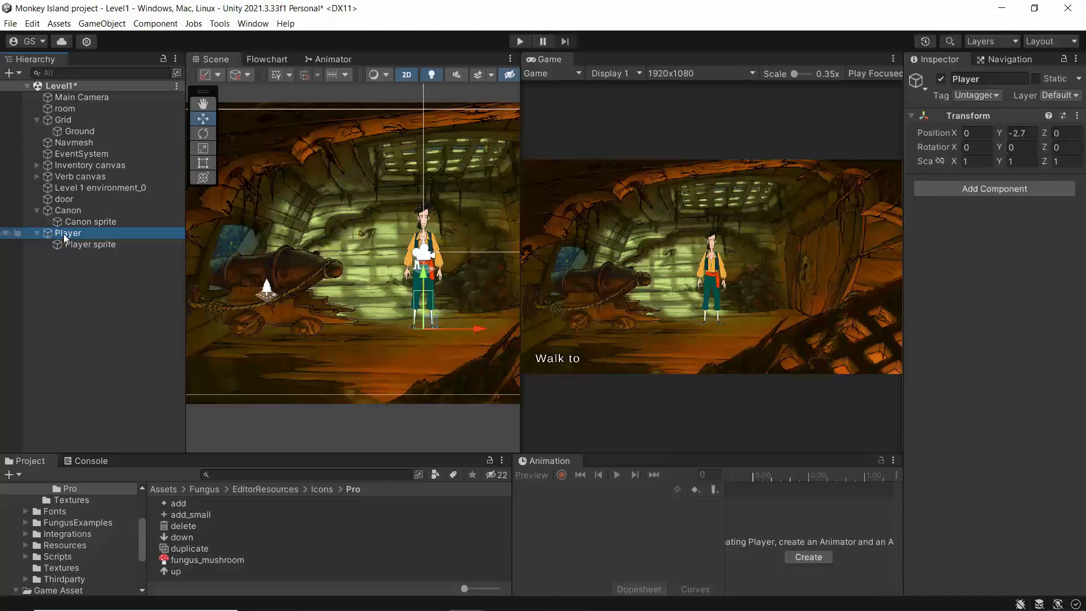
pyautogui.click(64, 242)
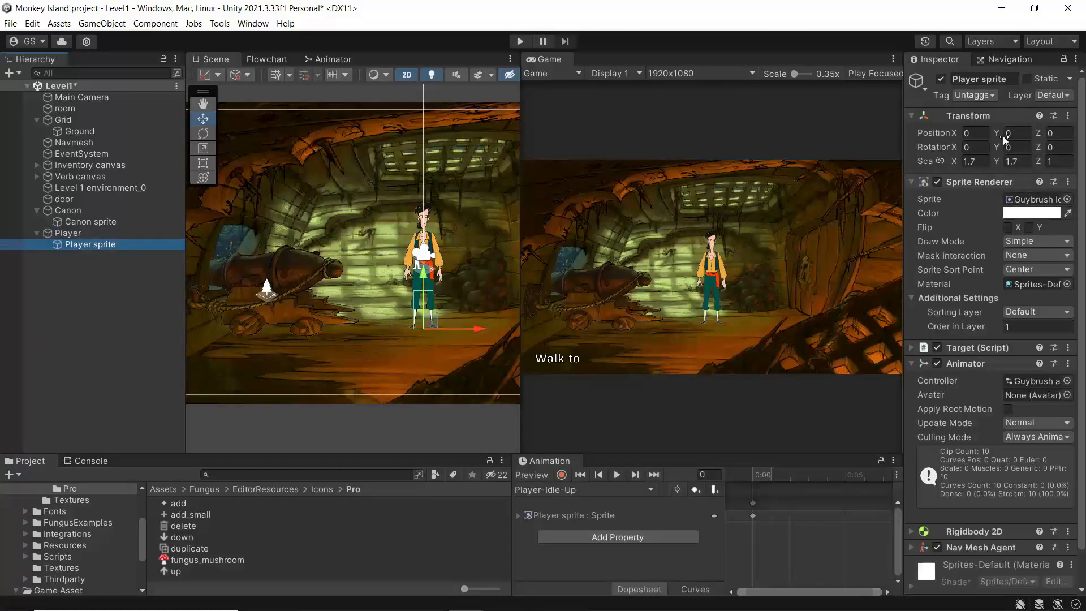
pyautogui.click(80, 232)
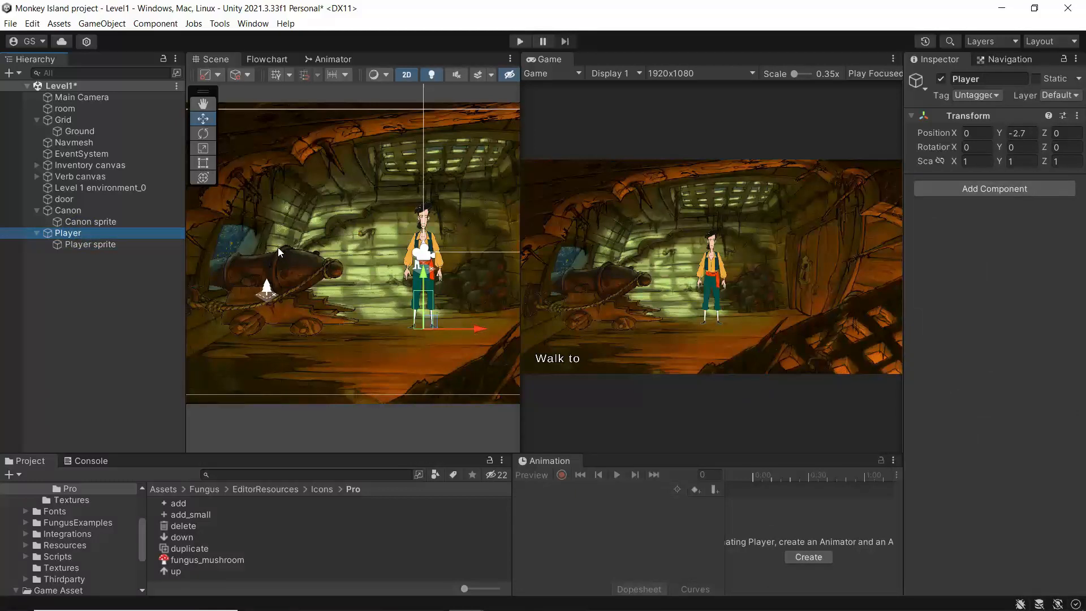
# Play-test walking Guybrush around and behind the cannon, compare the positions of Player sprite and its parent, and end the test.
pyautogui.click(520, 42)
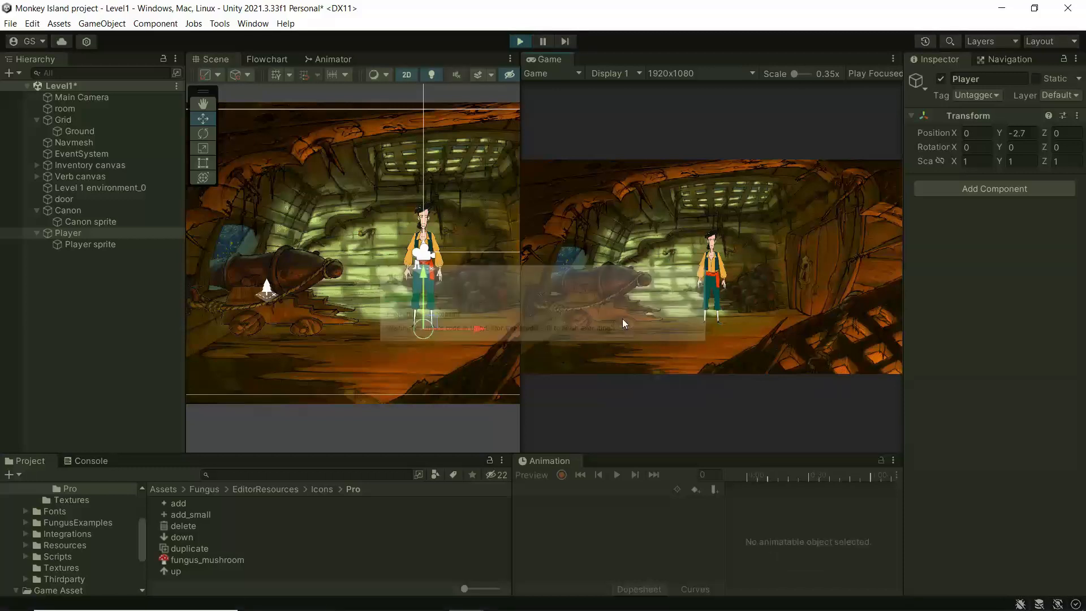
pyautogui.click(658, 296)
pyautogui.click(620, 301)
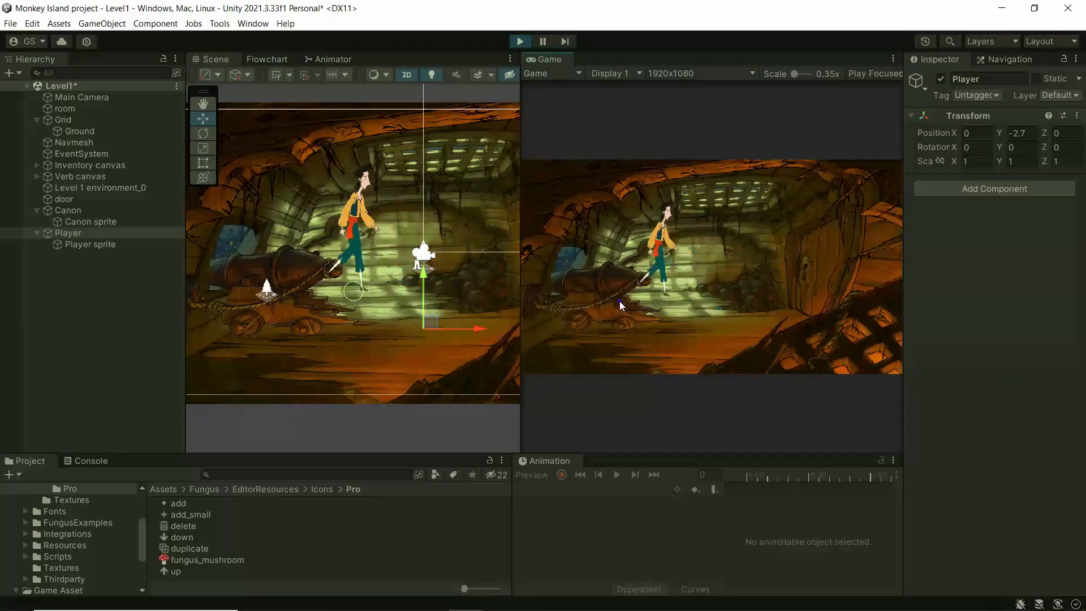
pyautogui.click(606, 336)
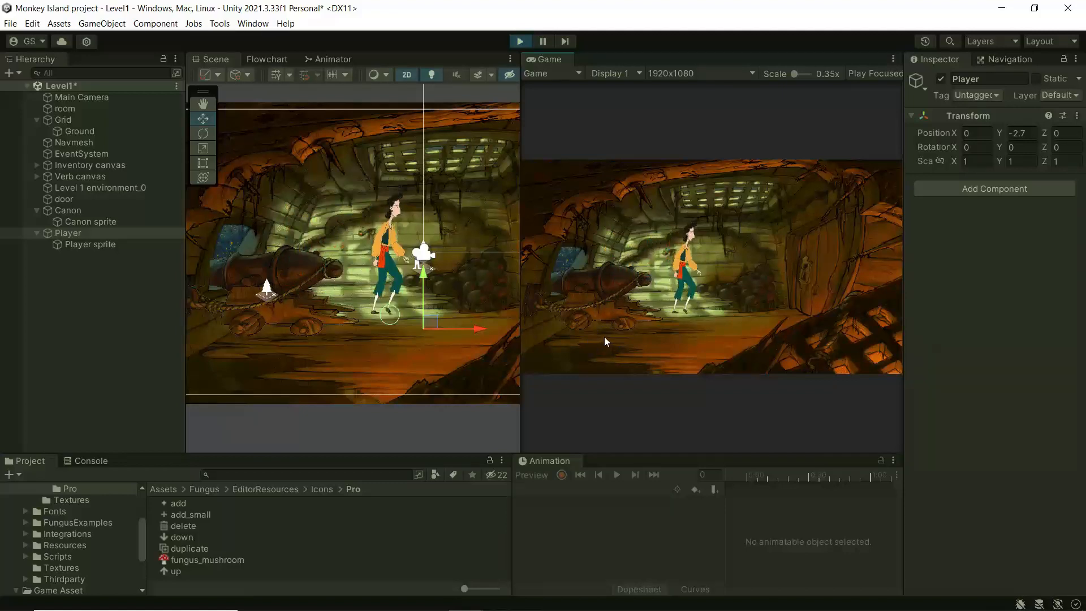
pyautogui.click(646, 317)
pyautogui.click(636, 291)
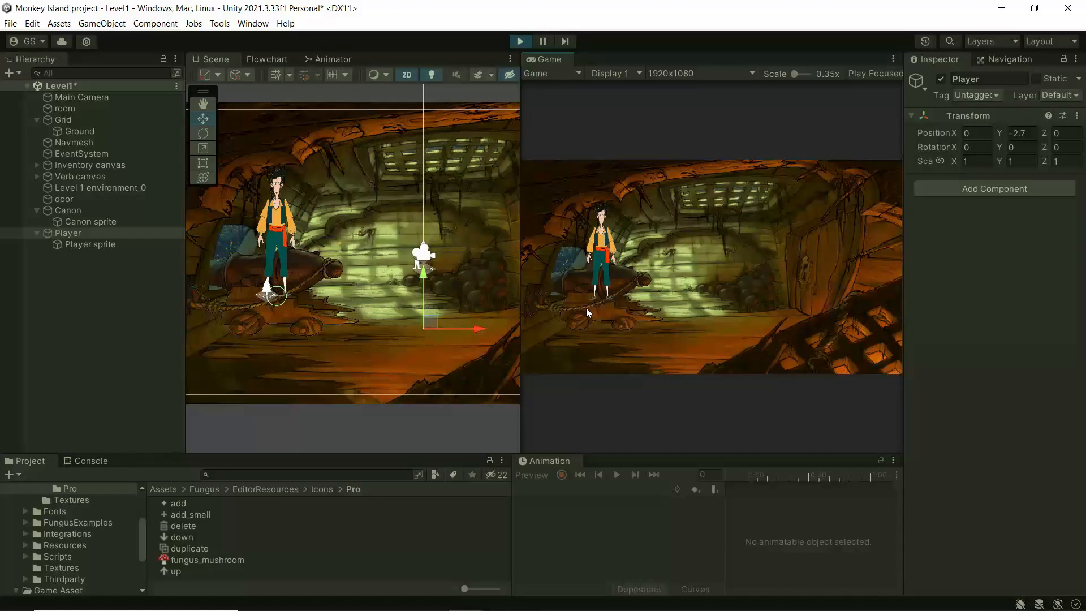
pyautogui.click(84, 244)
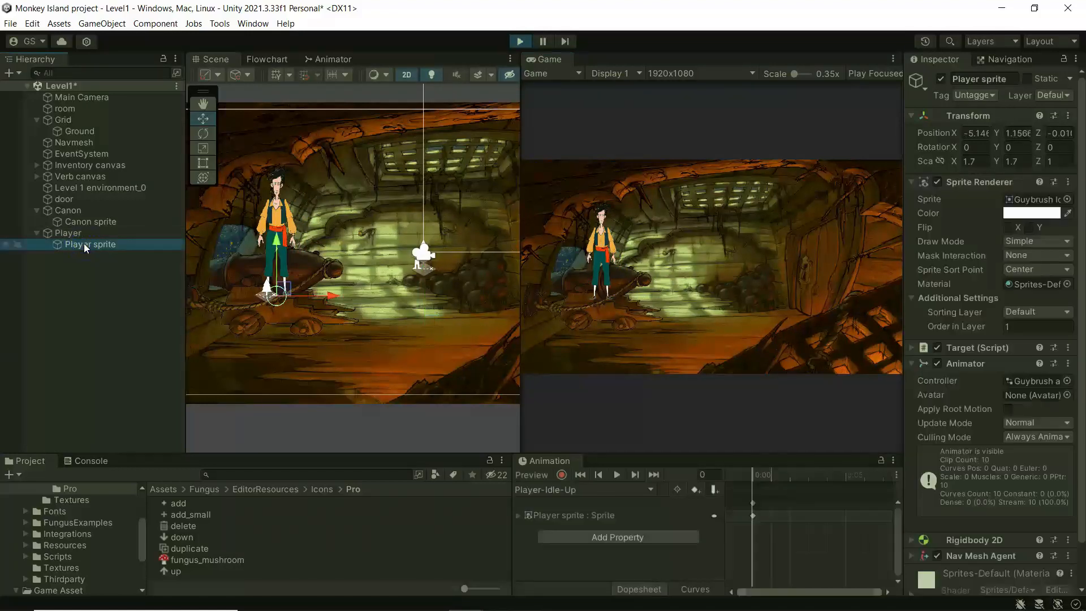
pyautogui.click(68, 233)
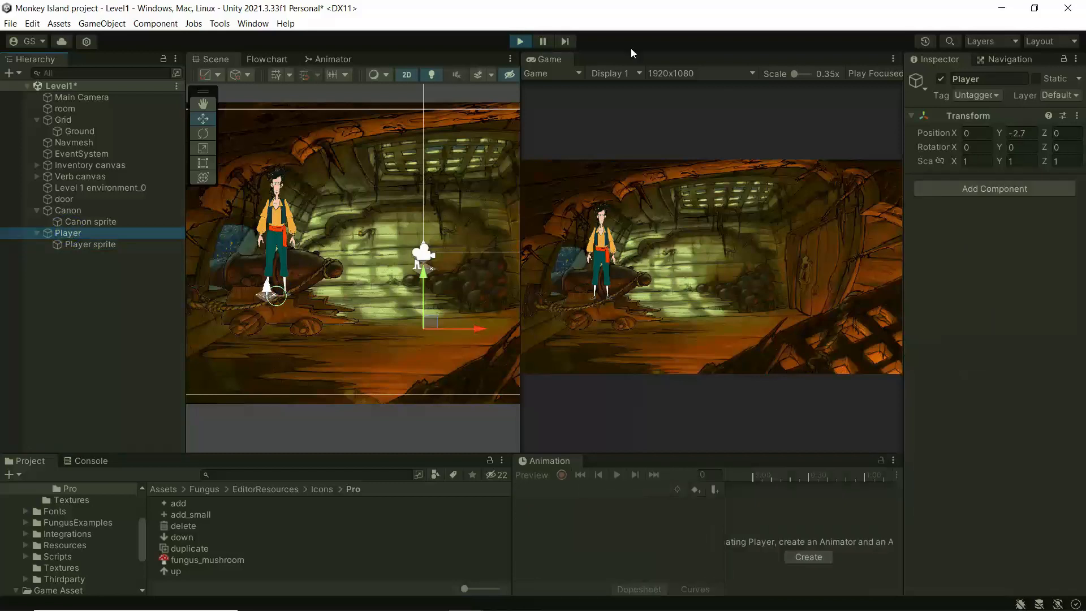
pyautogui.click(520, 41)
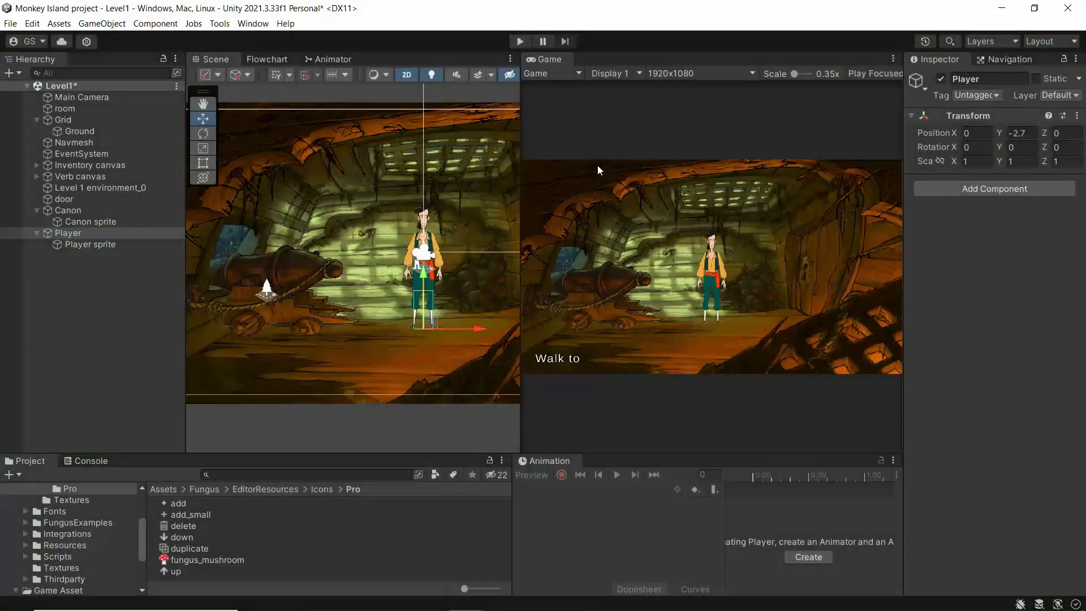
# Move the Player parent object to about X -4.7, Y -1.97, placing the character over the cannon.
pyautogui.click(79, 244)
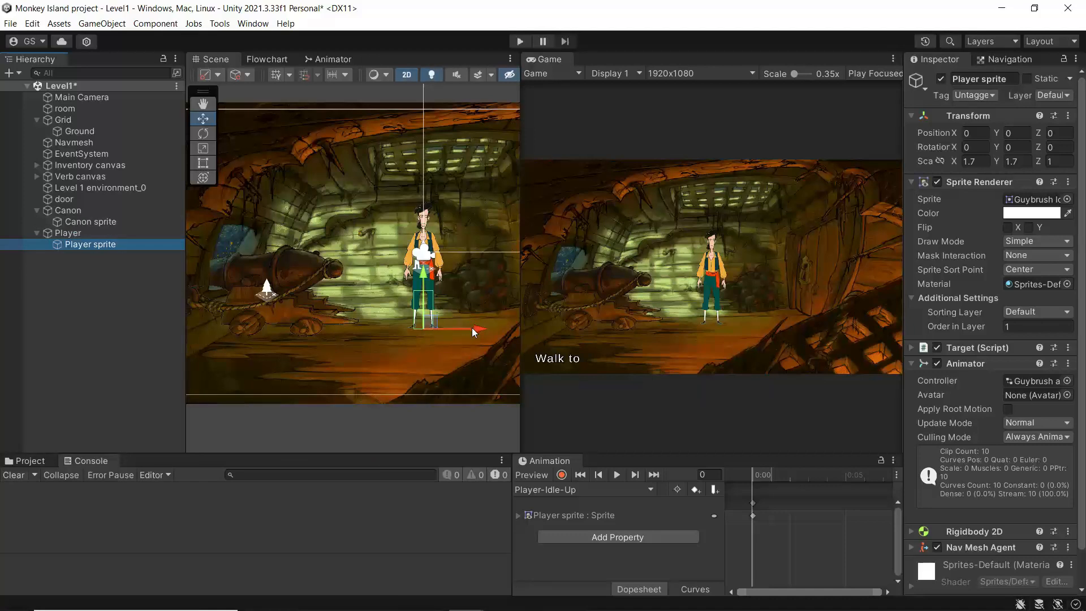
pyautogui.click(74, 233)
pyautogui.moveTo(480, 336); pyautogui.dragTo(341, 331)
pyautogui.moveTo(290, 278)
pyautogui.mouseDown()
pyautogui.moveTo(289, 249)
pyautogui.moveTo(289, 259)
pyautogui.mouseUp()
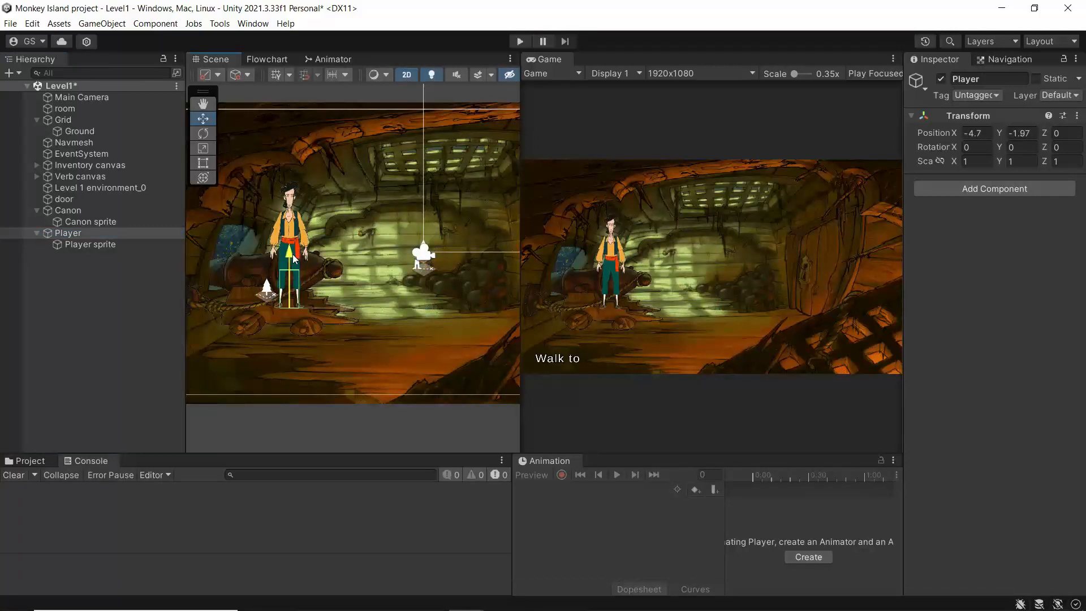
# Set the Canon sprite's Order in Layer to 1.
pyautogui.click(80, 214)
pyautogui.click(86, 223)
pyautogui.click(1035, 327)
pyautogui.write('1')
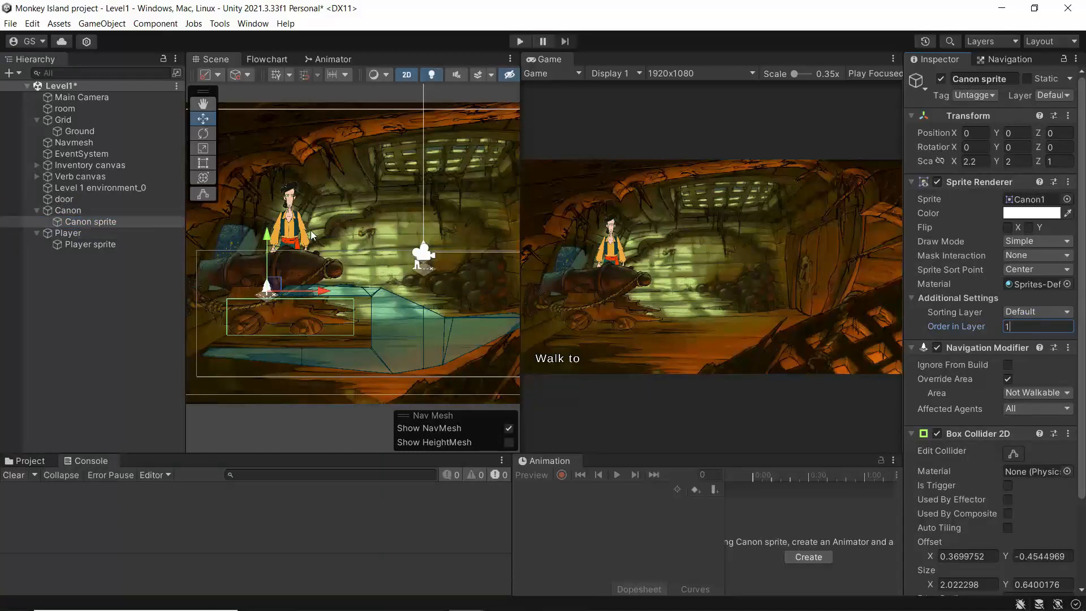
# Move the Player parent object to about X -2.68, placing the character beside the cannon's muzzle.
pyautogui.click(68, 233)
pyautogui.moveTo(290, 259)
pyautogui.mouseDown()
pyautogui.moveTo(288, 315)
pyautogui.moveTo(291, 249)
pyautogui.moveTo(293, 313)
pyautogui.moveTo(303, 249)
pyautogui.moveTo(298, 303)
pyautogui.moveTo(309, 255)
pyautogui.mouseUp()
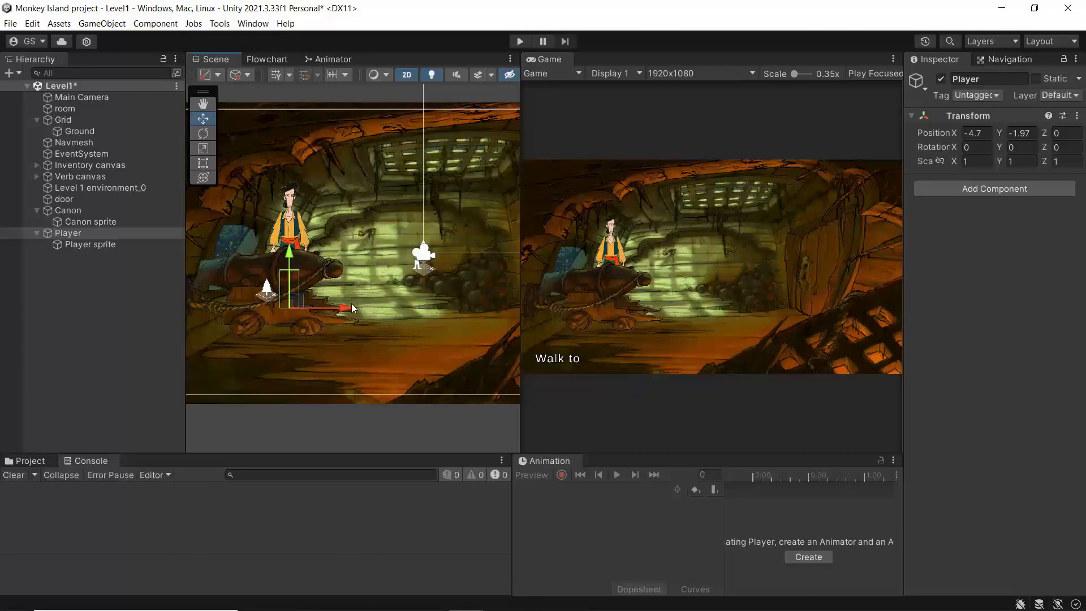
pyautogui.moveTo(350, 303); pyautogui.dragTo(408, 293)
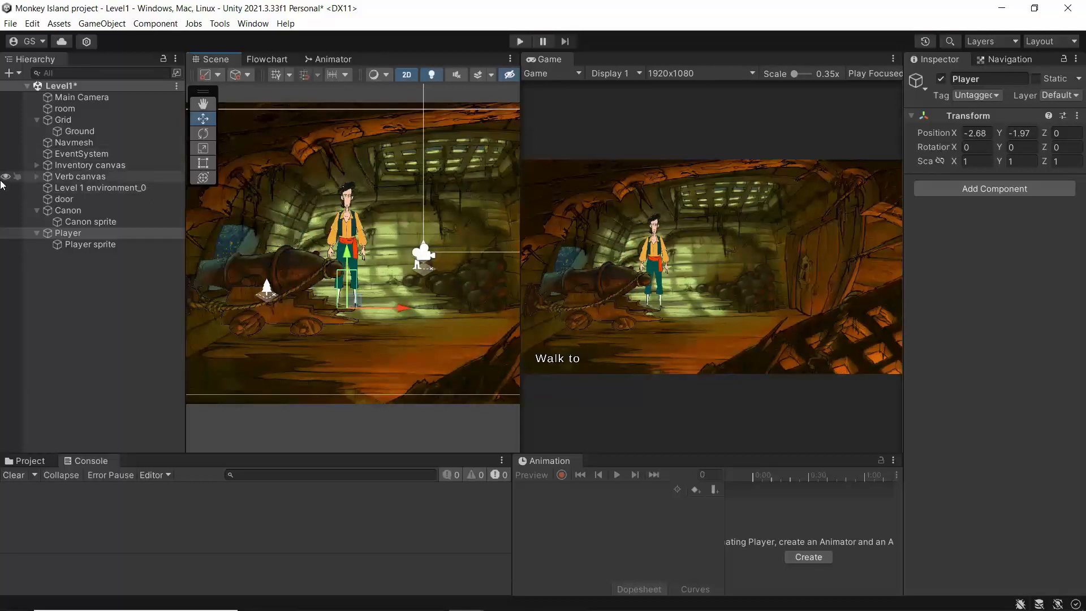
# Enlarge the Canon sprite's box collider to about 2.39 by 0.82 around the cannon's base and rebake the Navmesh.
pyautogui.click(68, 223)
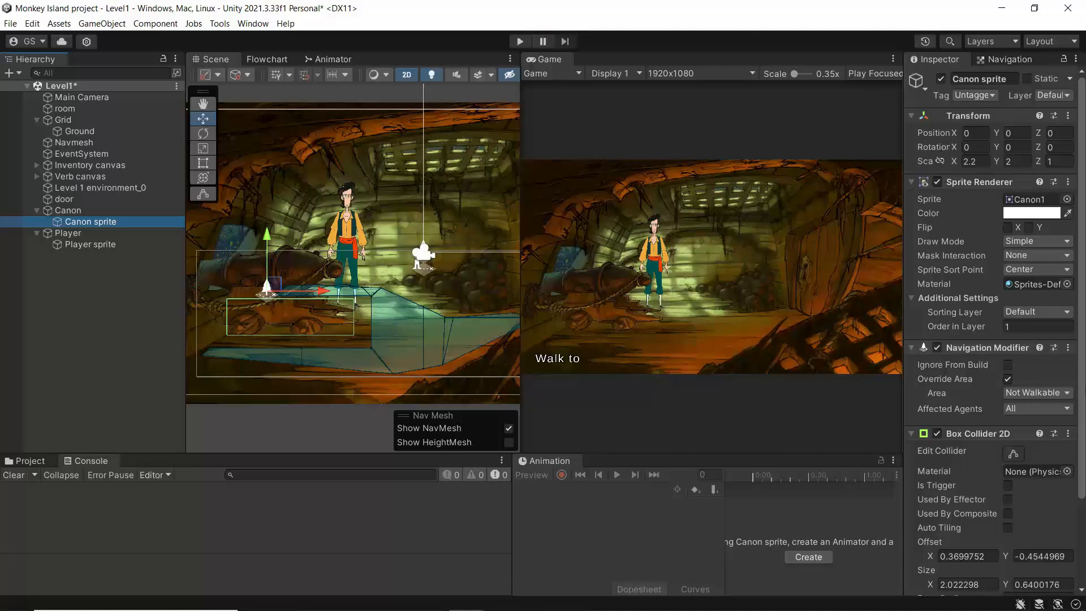
pyautogui.click(1013, 454)
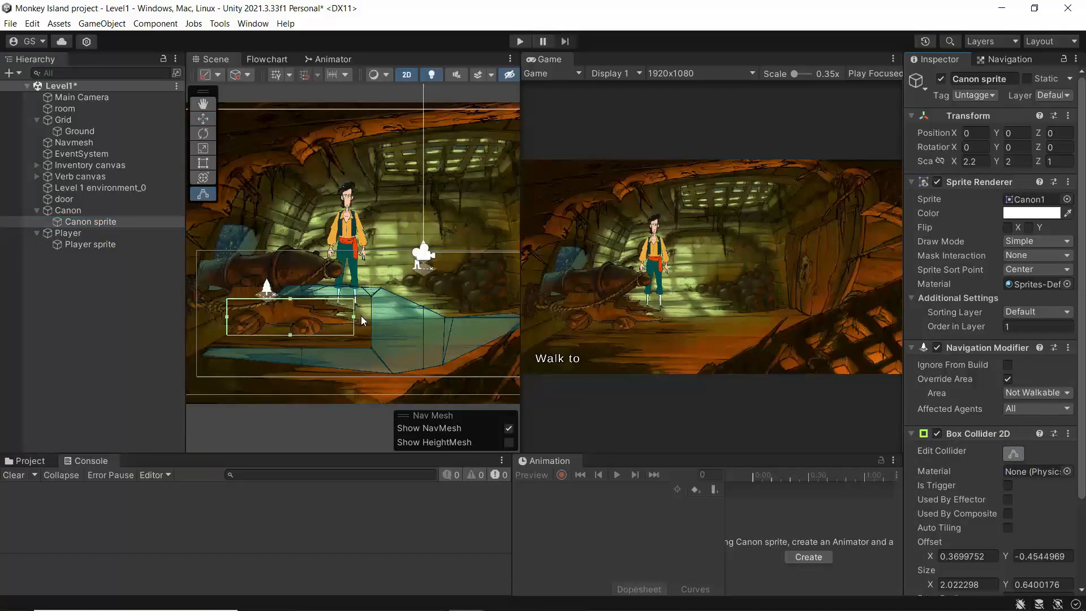
pyautogui.moveTo(354, 315); pyautogui.dragTo(377, 314)
pyautogui.moveTo(301, 335); pyautogui.dragTo(301, 345)
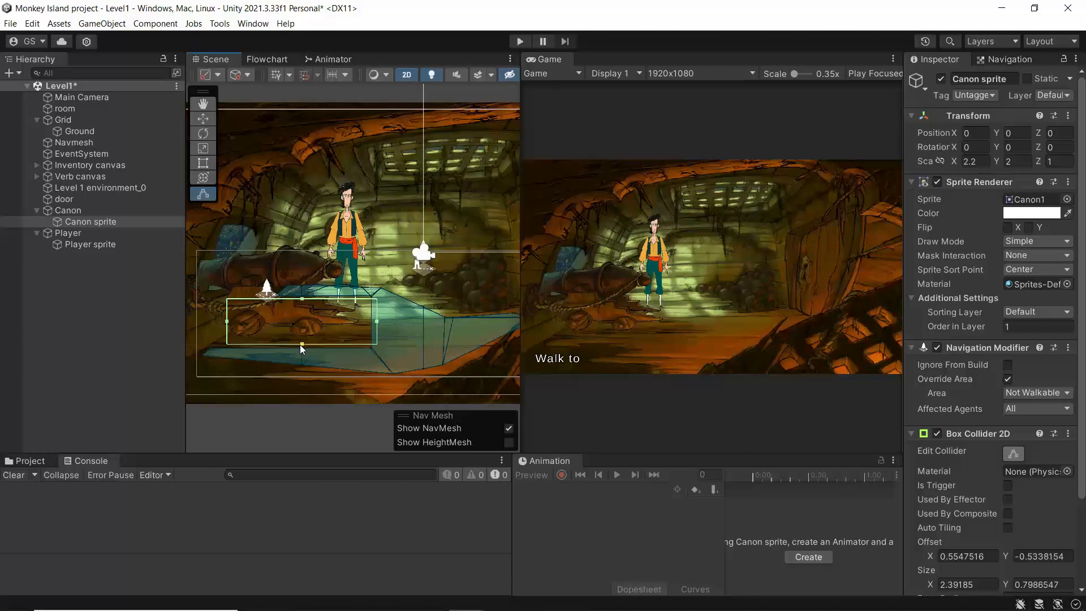
pyautogui.moveTo(300, 300); pyautogui.dragTo(299, 298)
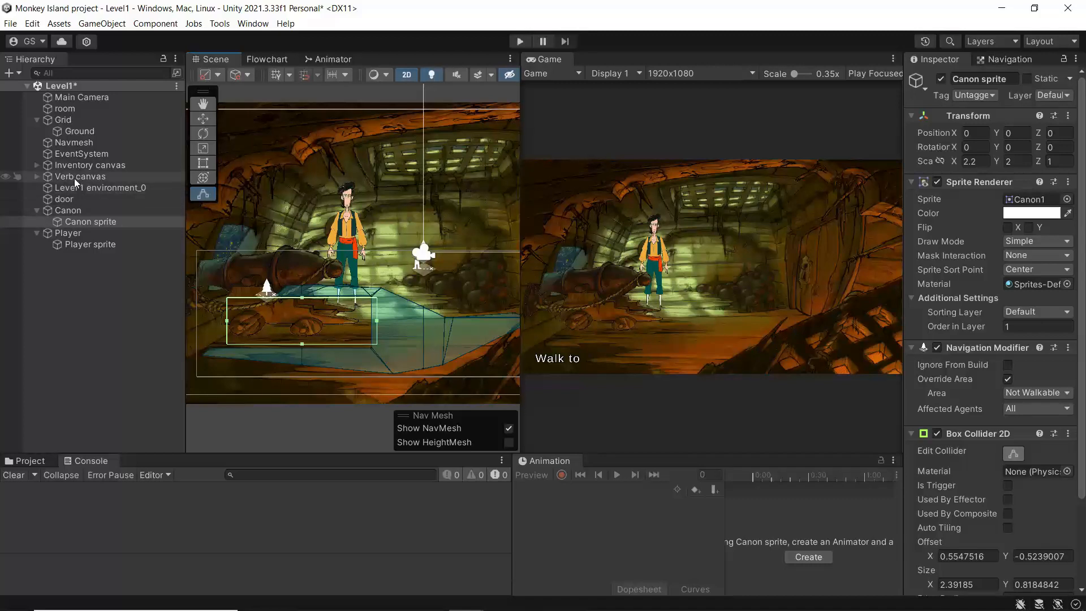
pyautogui.click(67, 142)
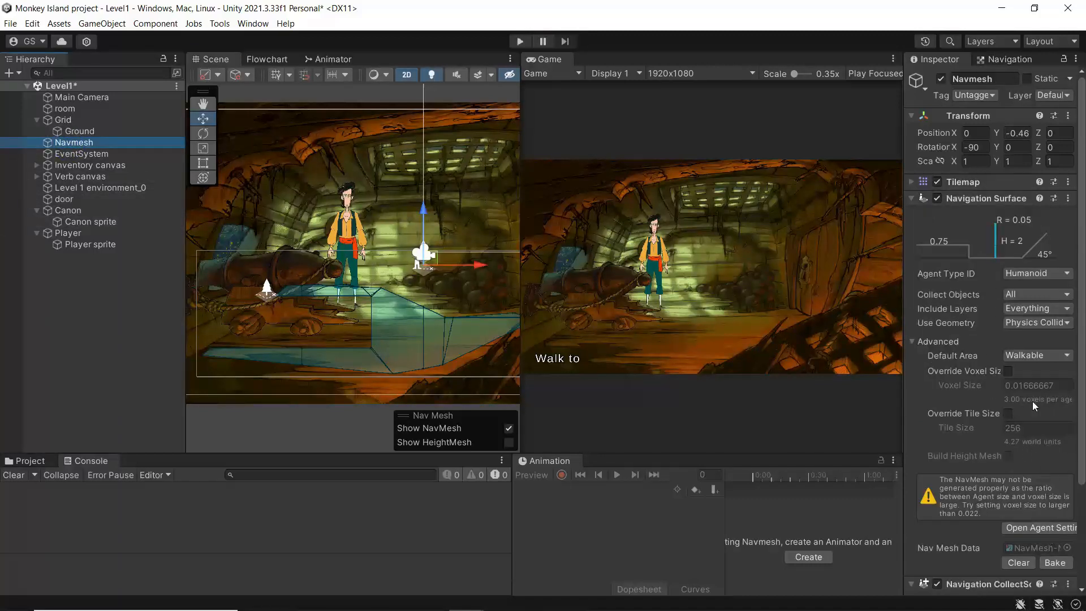
pyautogui.click(1051, 564)
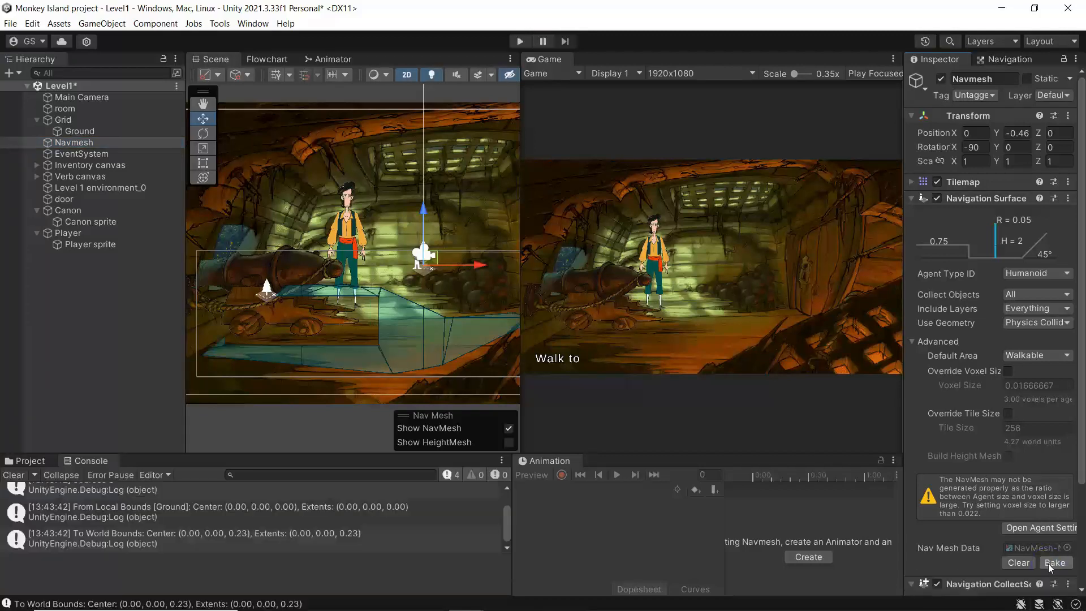
# Playtest the level by walking the character in front of, behind and beside the cannon, and exit Play mode.
pyautogui.click(520, 41)
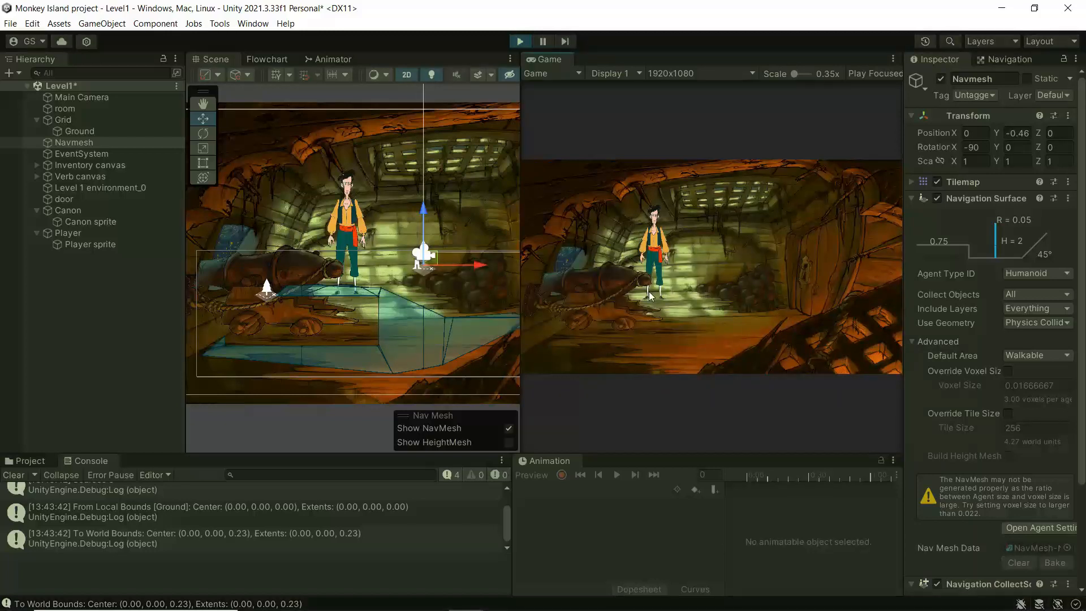
pyautogui.click(705, 315)
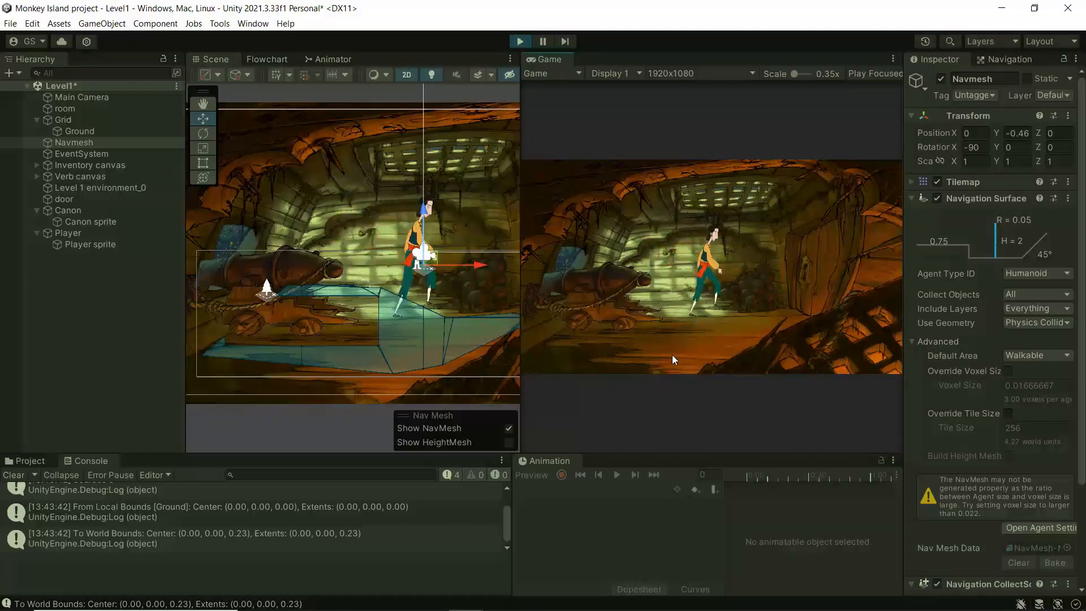
pyautogui.click(619, 349)
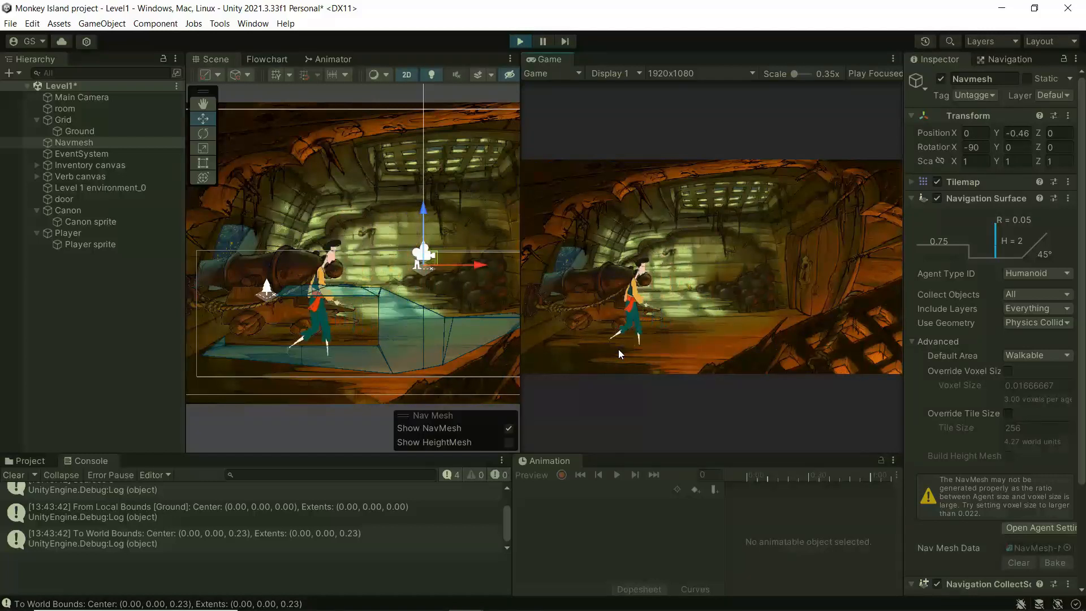
pyautogui.click(641, 292)
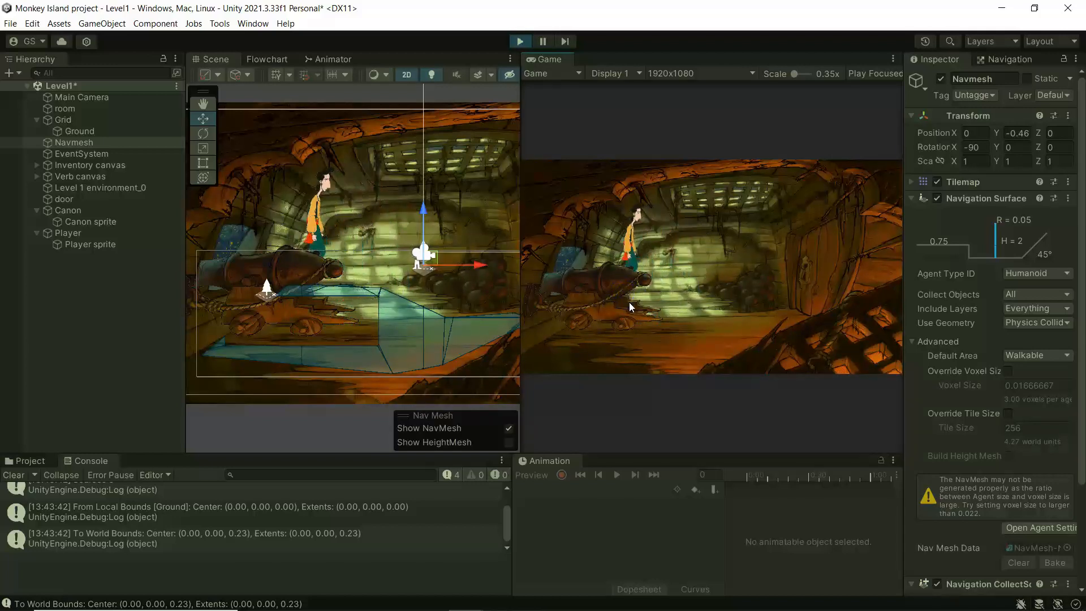
pyautogui.click(623, 355)
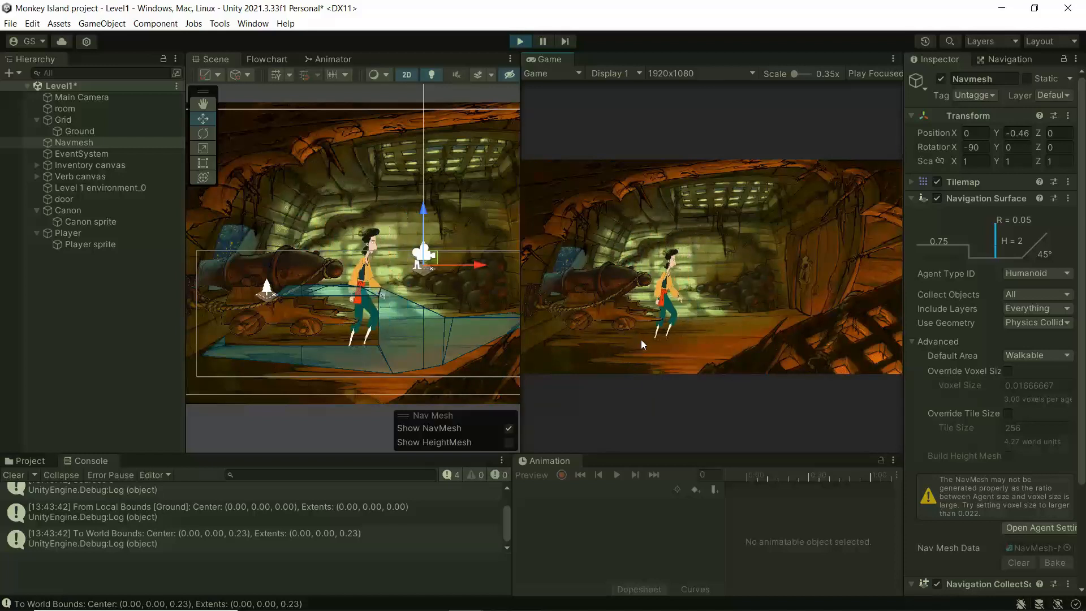
pyautogui.click(658, 338)
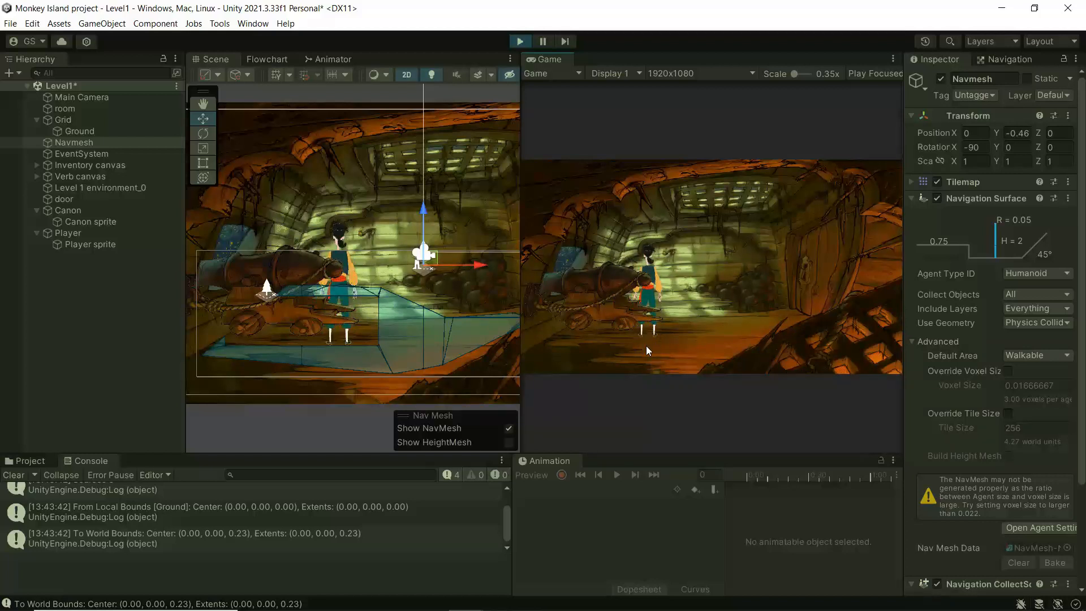
pyautogui.click(337, 355)
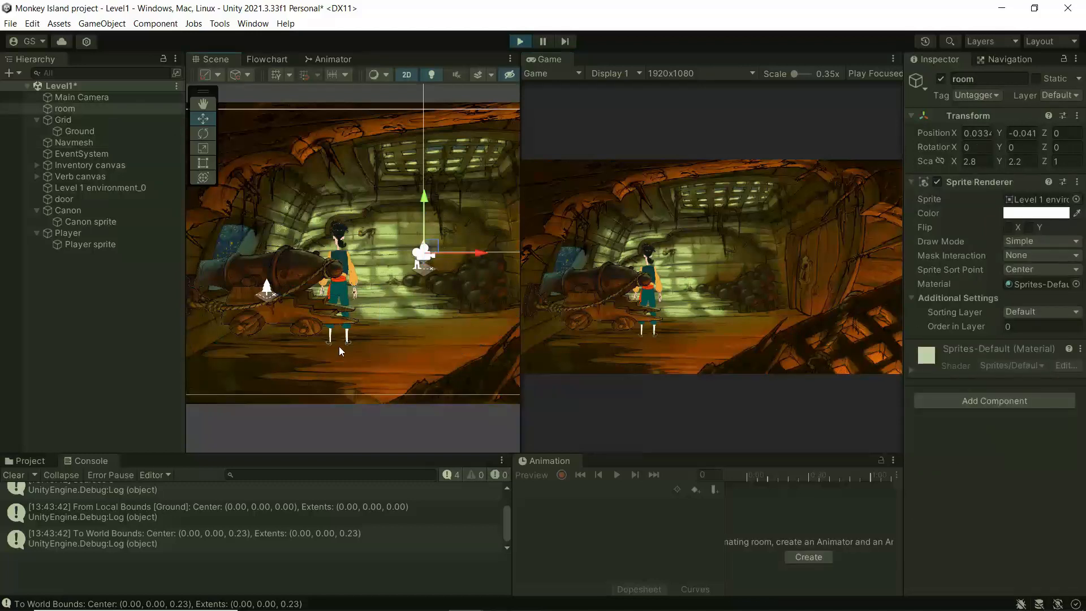
pyautogui.click(520, 42)
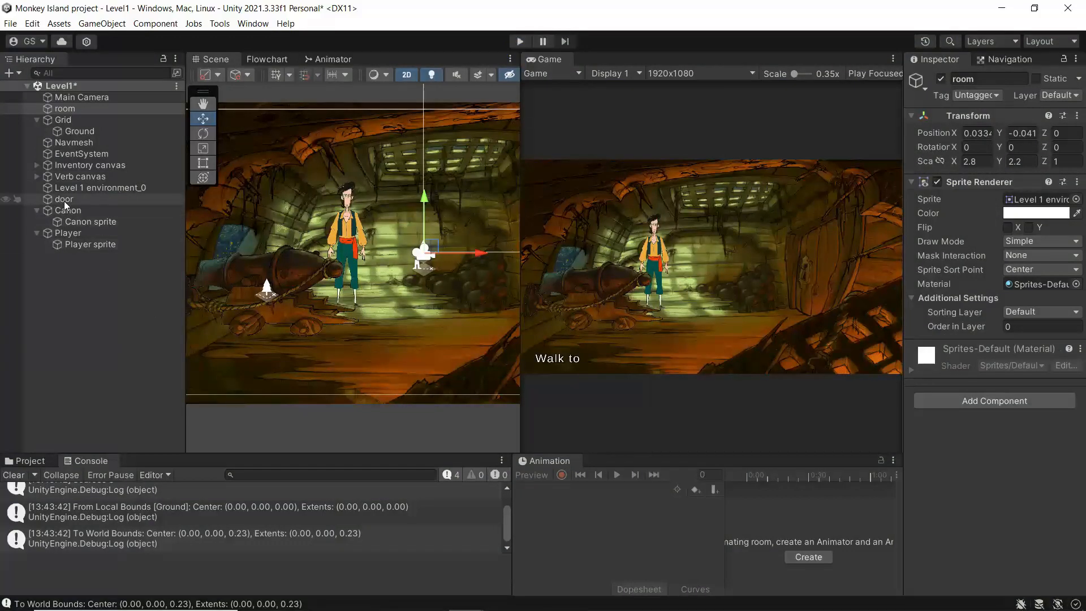
# Extend the Canon sprite's box collider downward to about 2.39 by 0.98 and rebake the Navmesh.
pyautogui.click(85, 222)
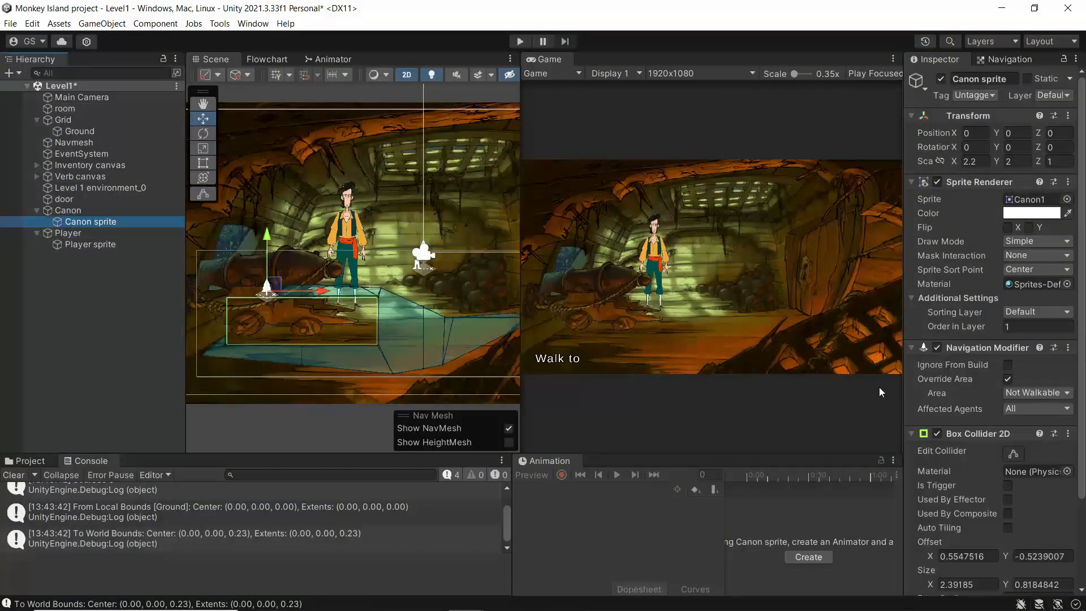
pyautogui.click(1015, 452)
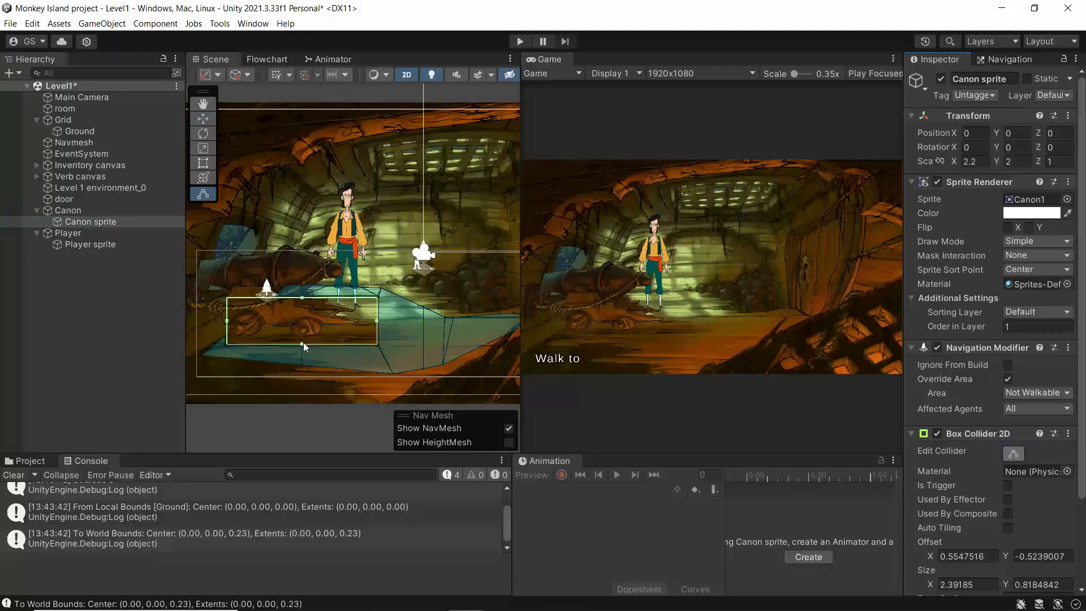
pyautogui.moveTo(303, 345); pyautogui.dragTo(302, 355)
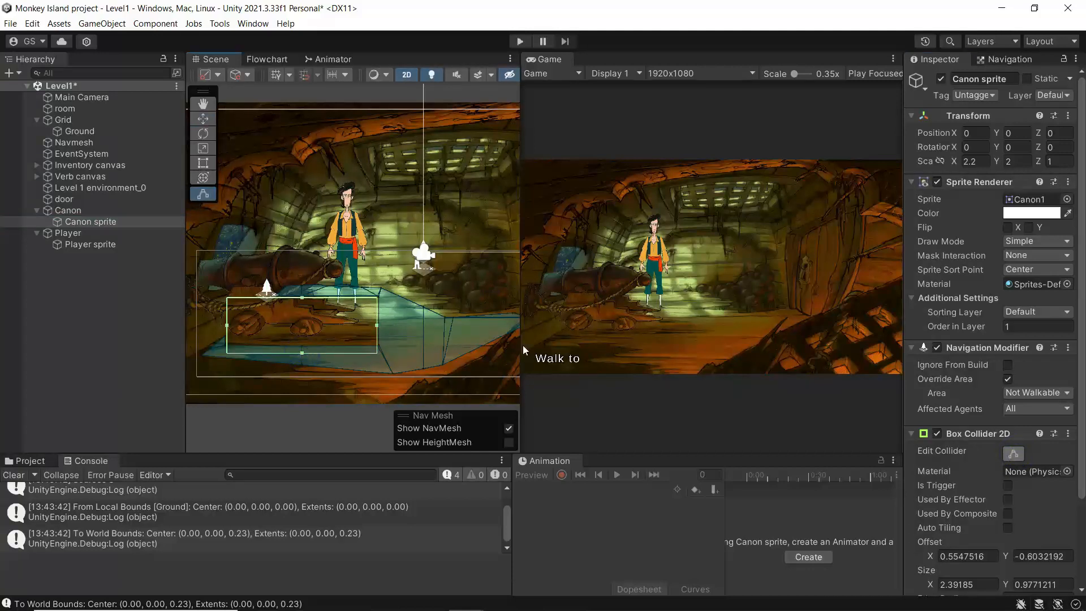
pyautogui.click(80, 143)
pyautogui.click(1057, 563)
# Run the game and test walking the character in front of and behind the cannon on the rebaked navmesh.
pyautogui.click(521, 42)
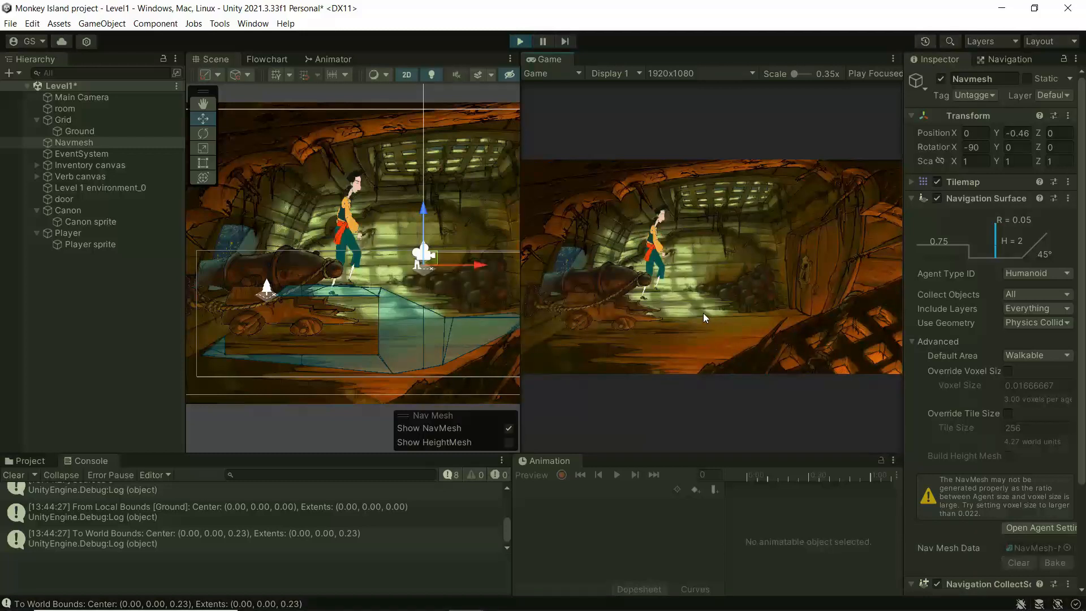
pyautogui.click(616, 355)
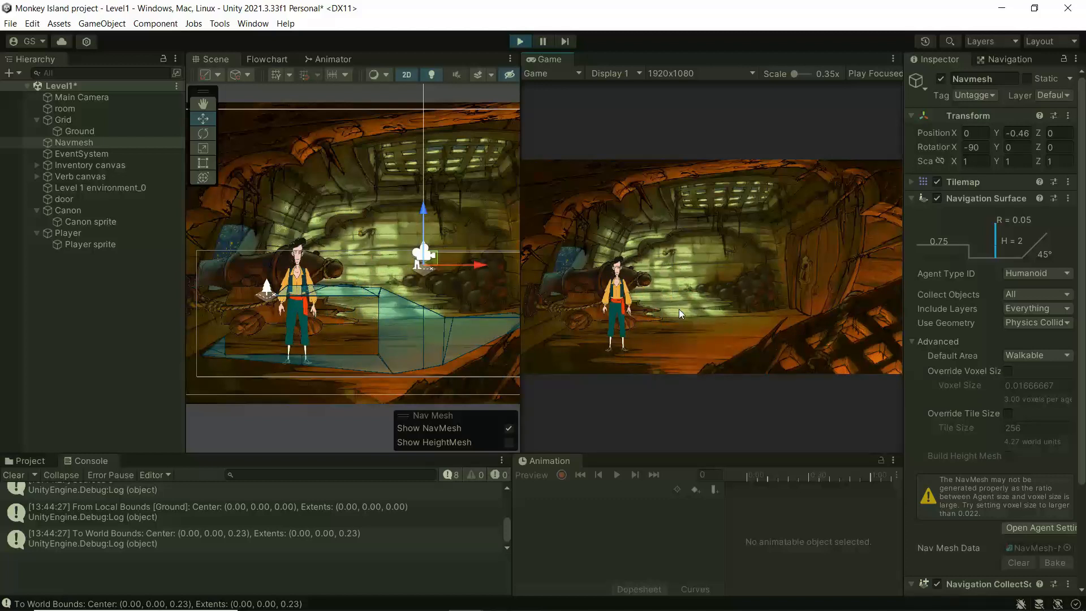
pyautogui.click(659, 336)
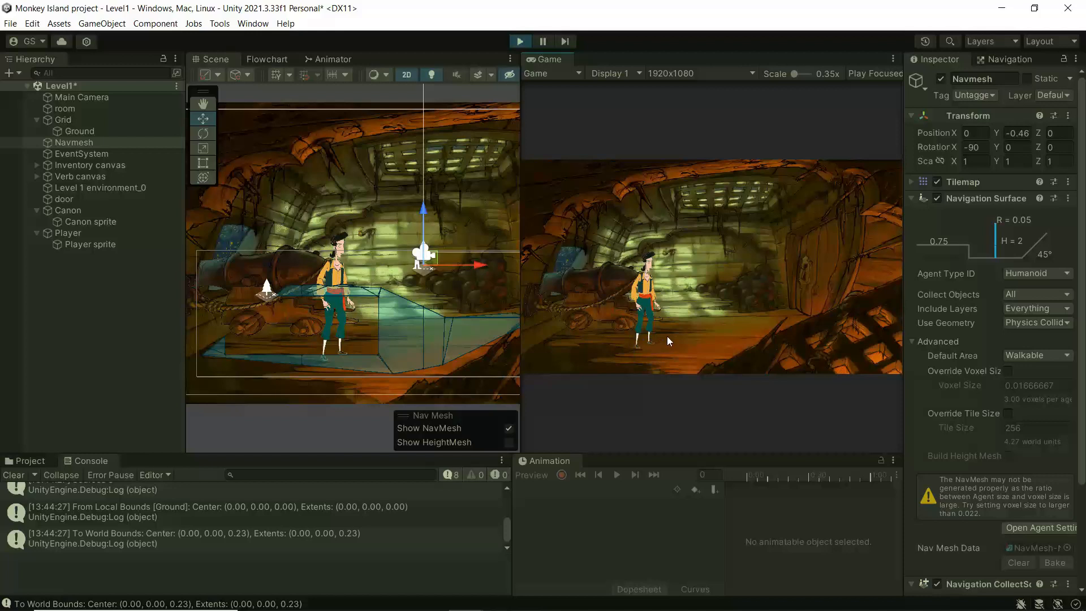
pyautogui.click(692, 314)
pyautogui.click(648, 290)
pyautogui.click(533, 294)
pyautogui.click(724, 342)
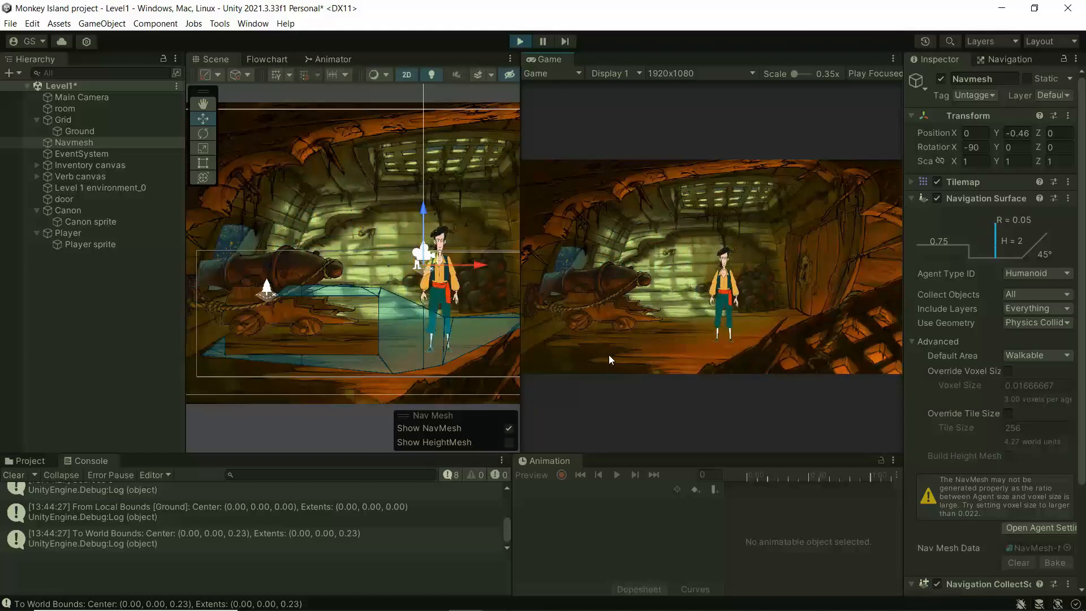
pyautogui.click(540, 359)
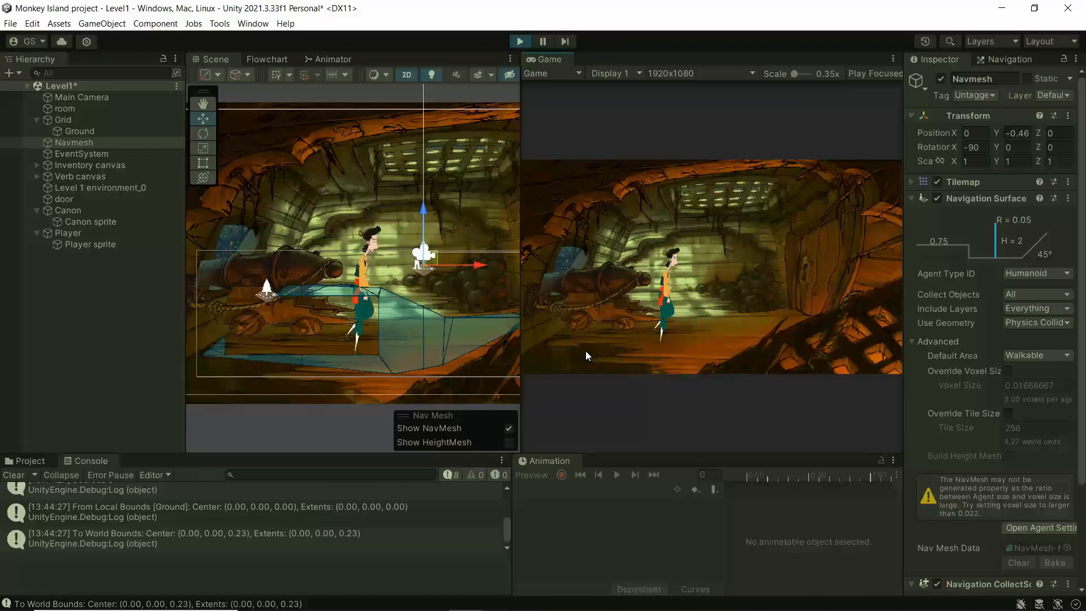
# Test walking the character around the open floor between the cannon and the door.
pyautogui.click(715, 344)
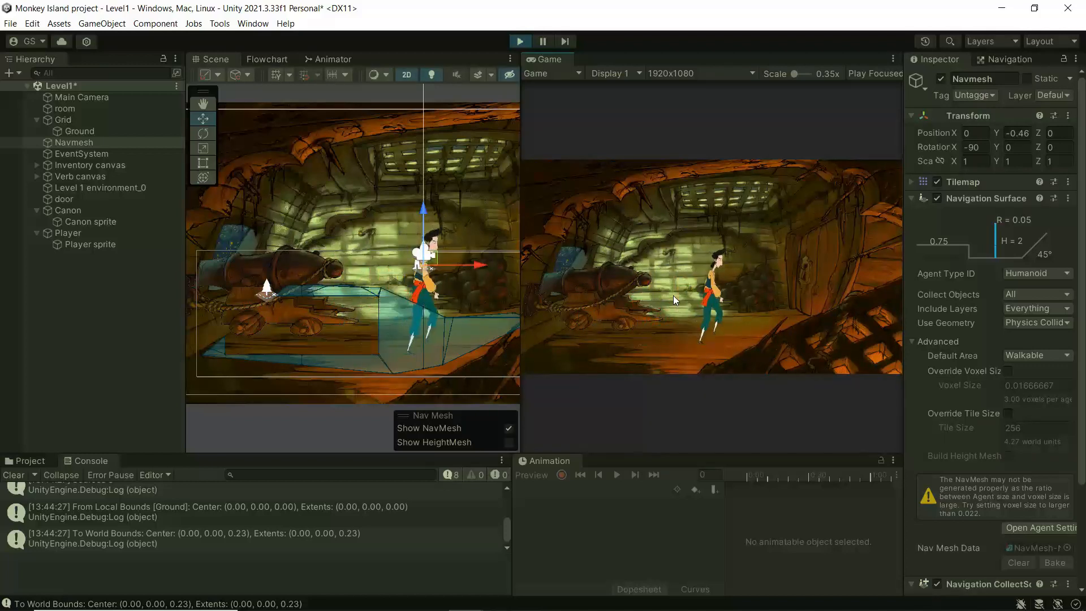
pyautogui.click(759, 331)
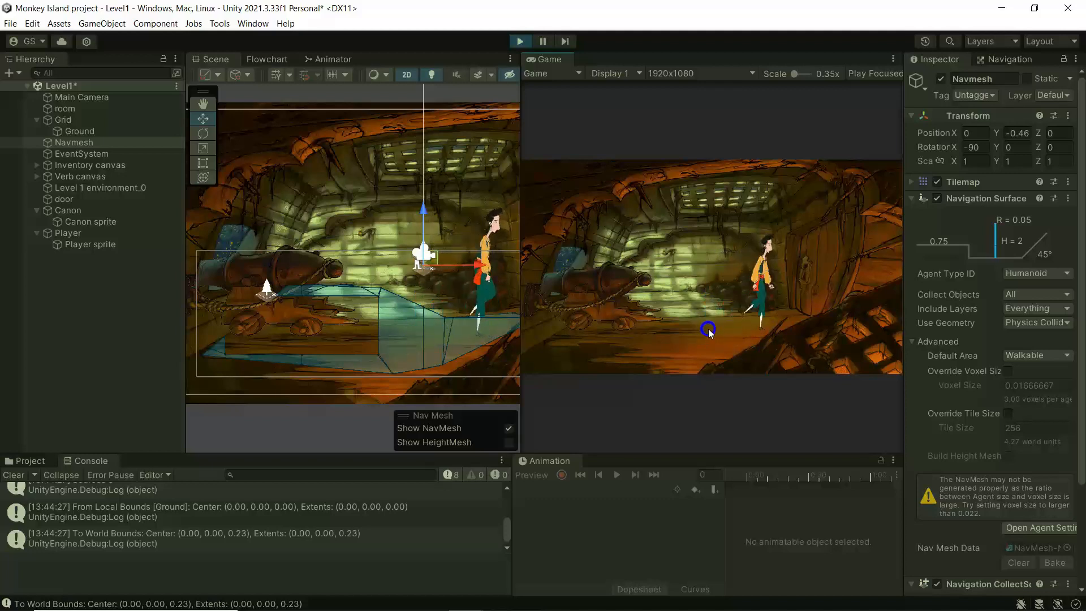
pyautogui.click(702, 365)
pyautogui.click(705, 290)
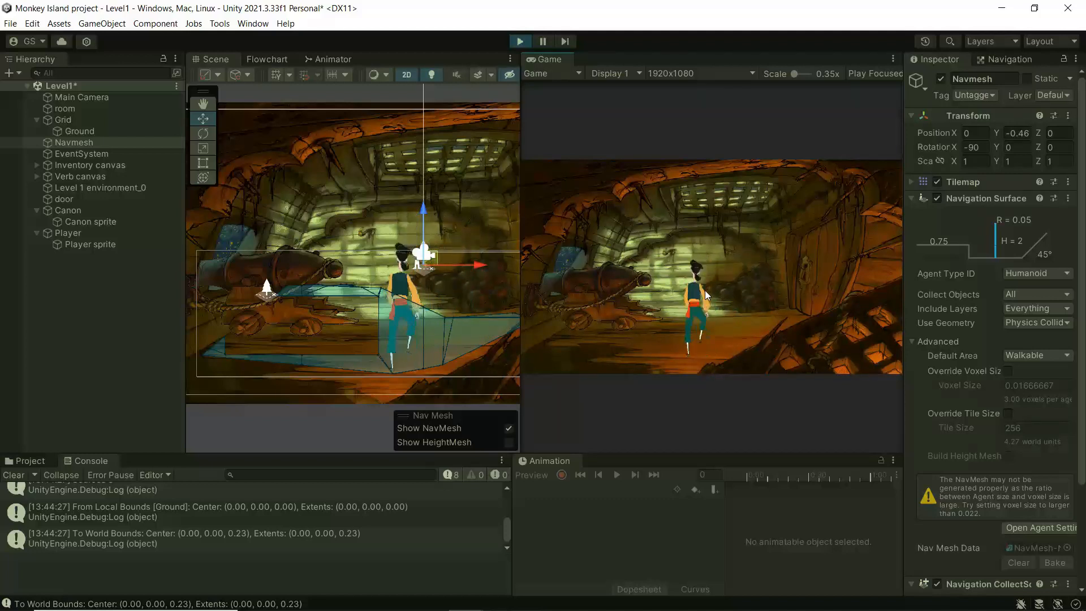
pyautogui.click(713, 326)
pyautogui.click(751, 326)
pyautogui.click(718, 329)
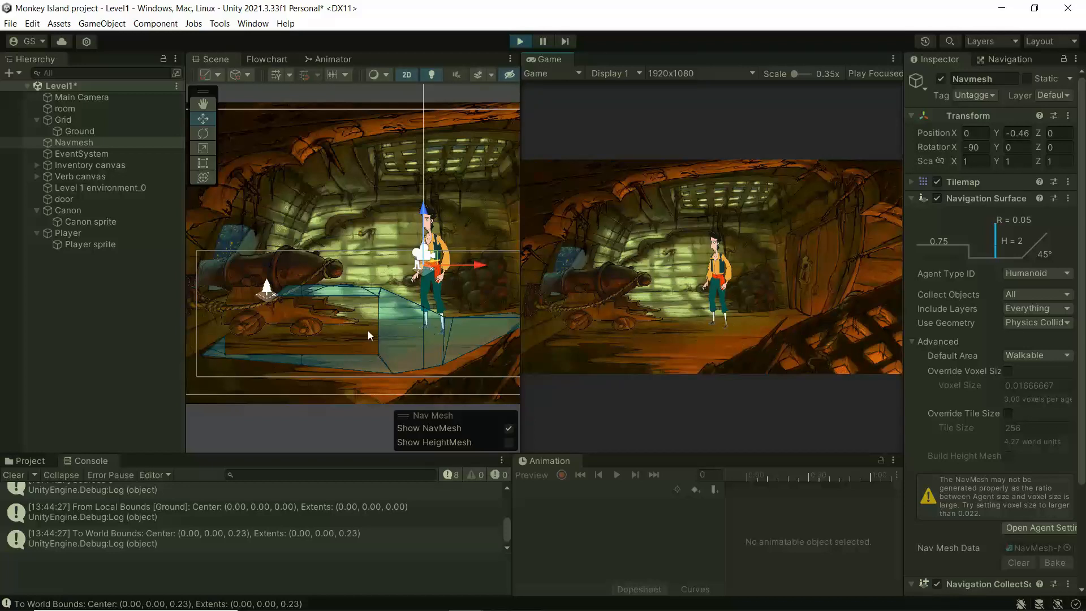
# Show the project's asset folders and browse up to the Assets root.
pyautogui.click(26, 462)
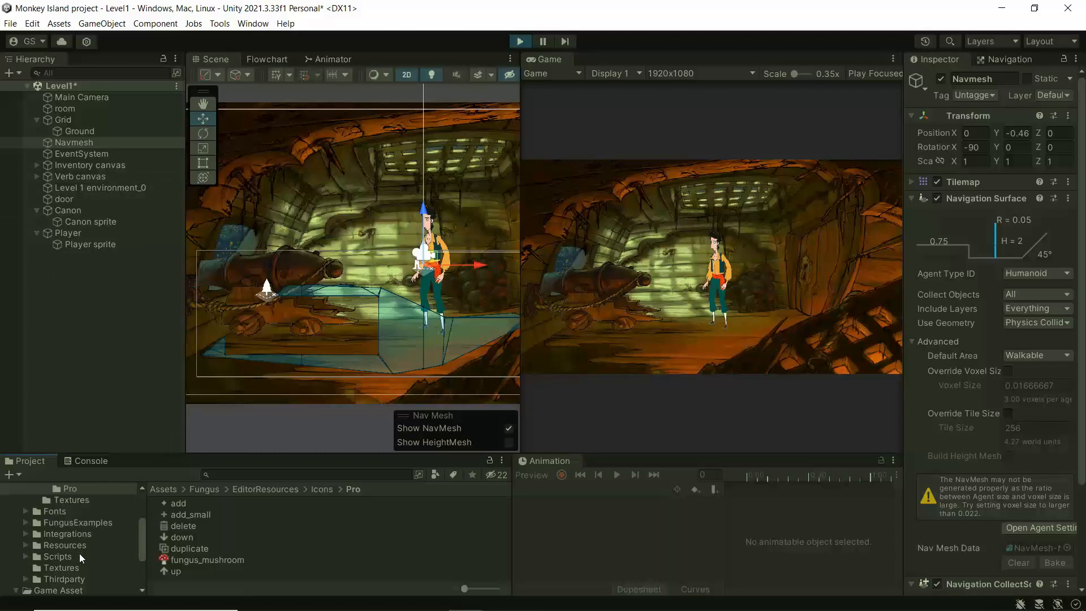
pyautogui.scroll(3, 80, 555)
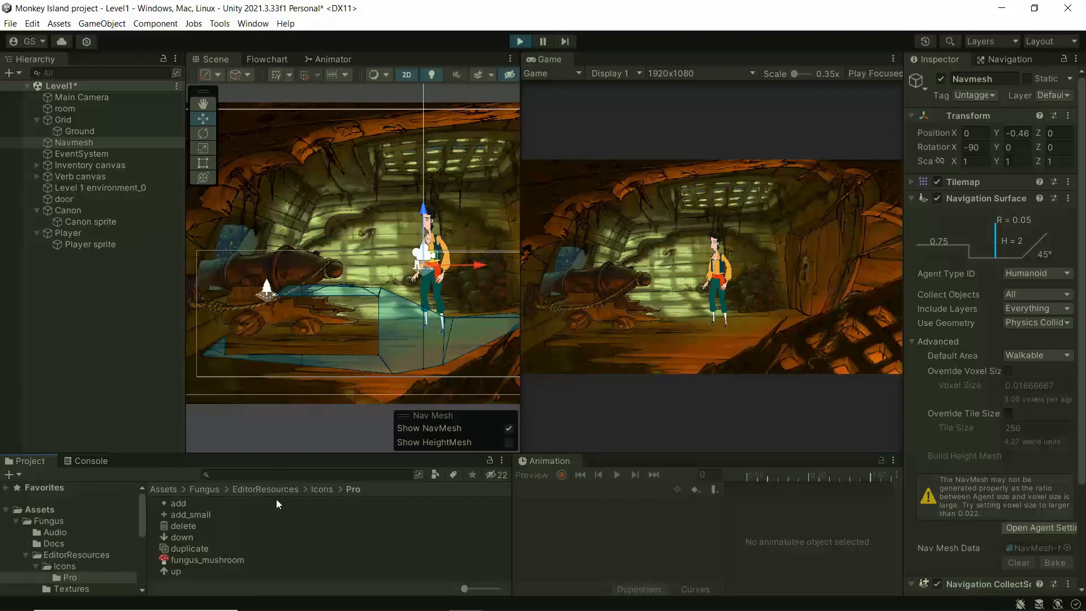